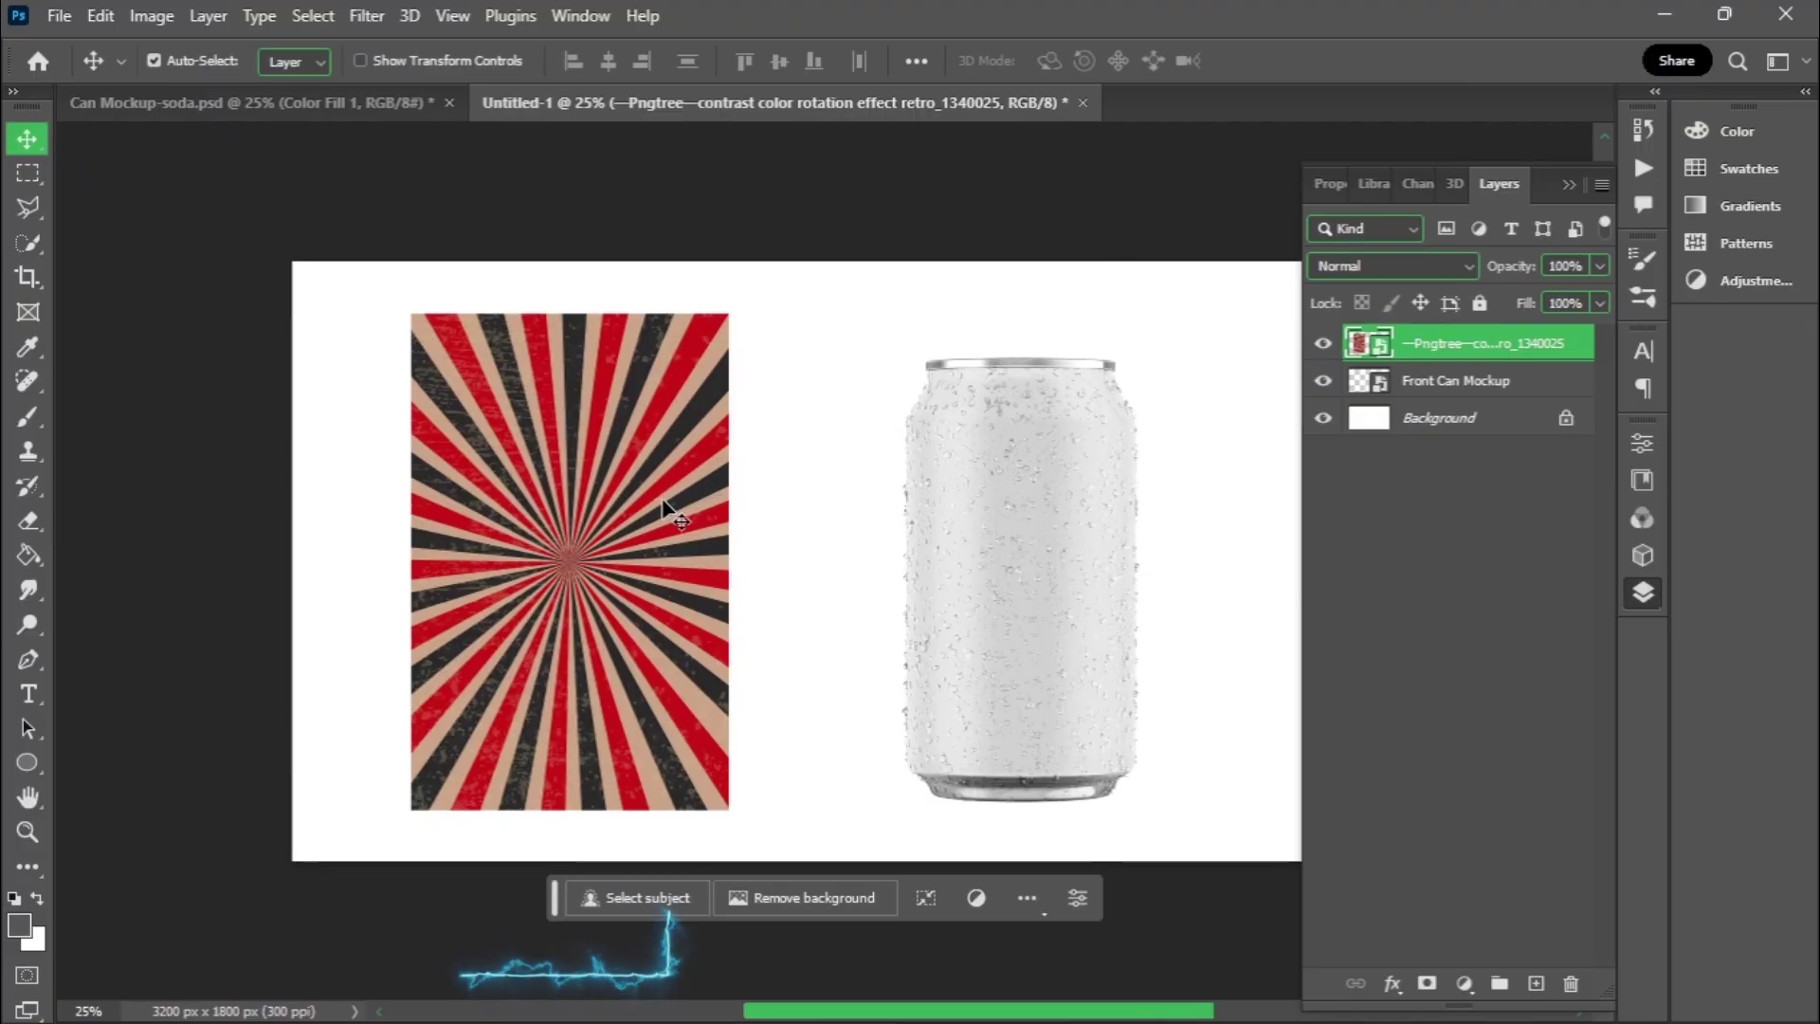
Step: Shift the can left and drag the sunburst artwork directly over it
drag(1003, 532, 914, 531)
drag(650, 586, 945, 575)
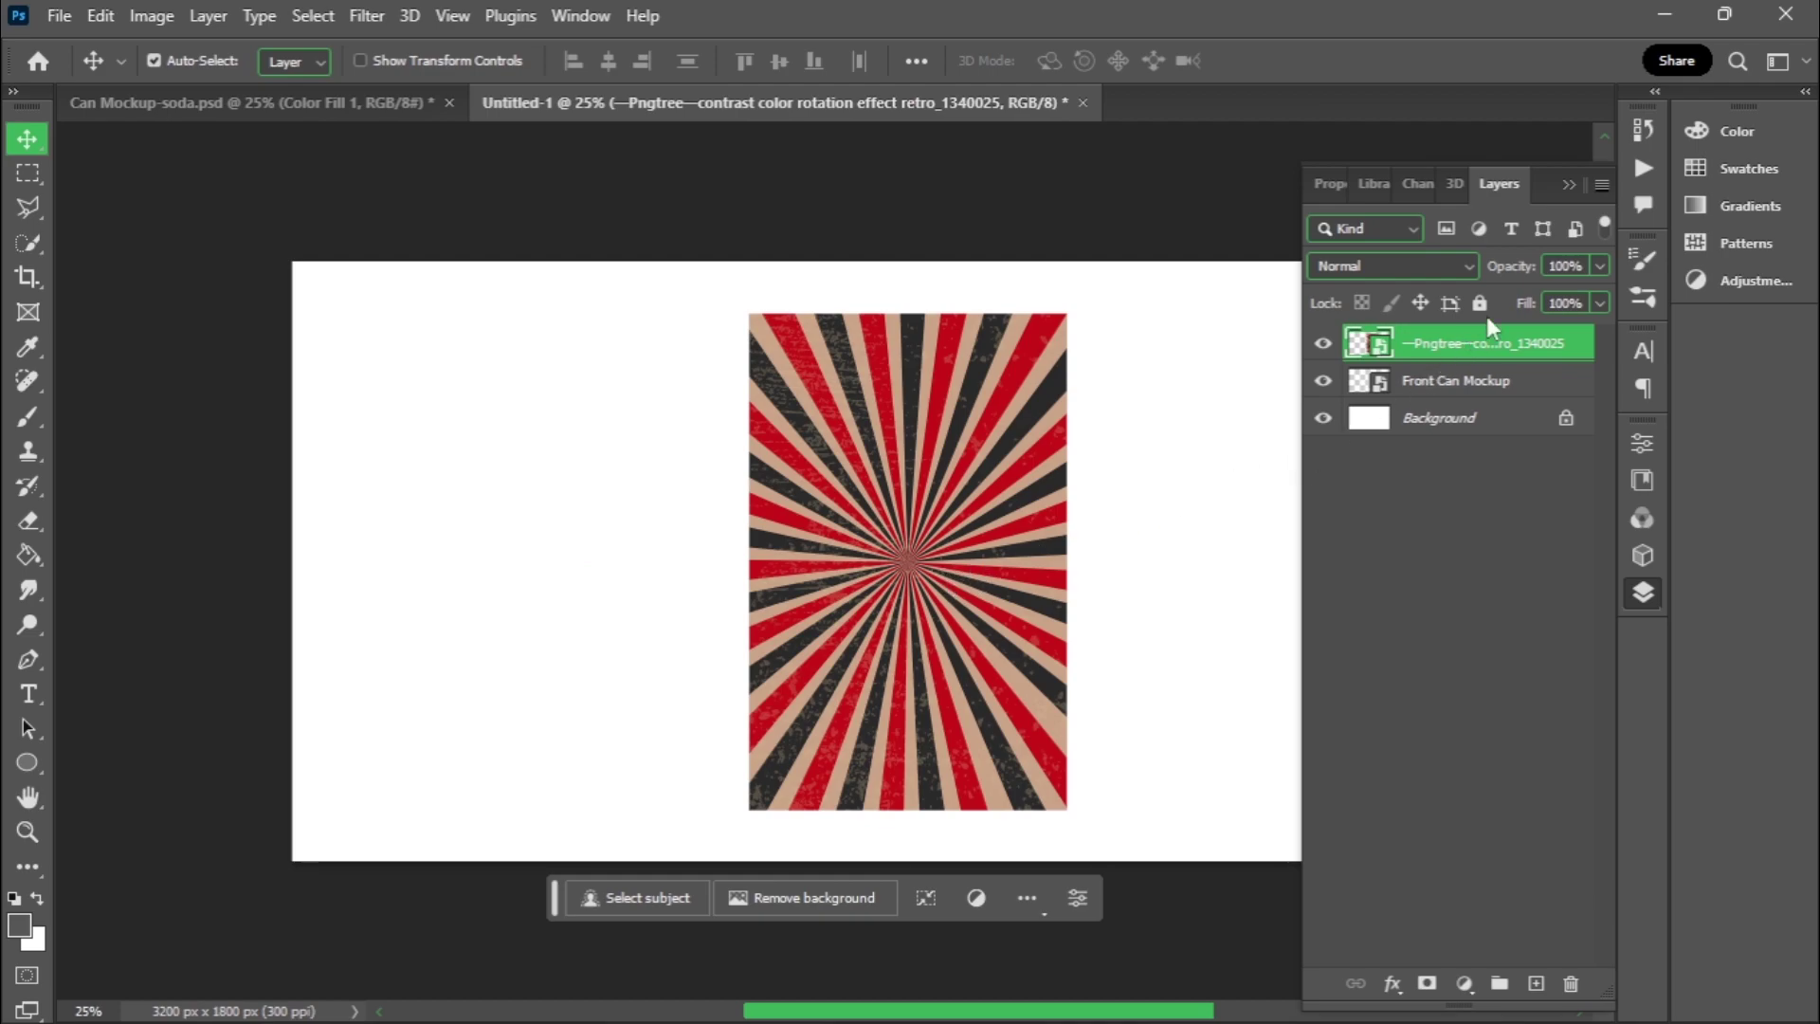
click(1502, 420)
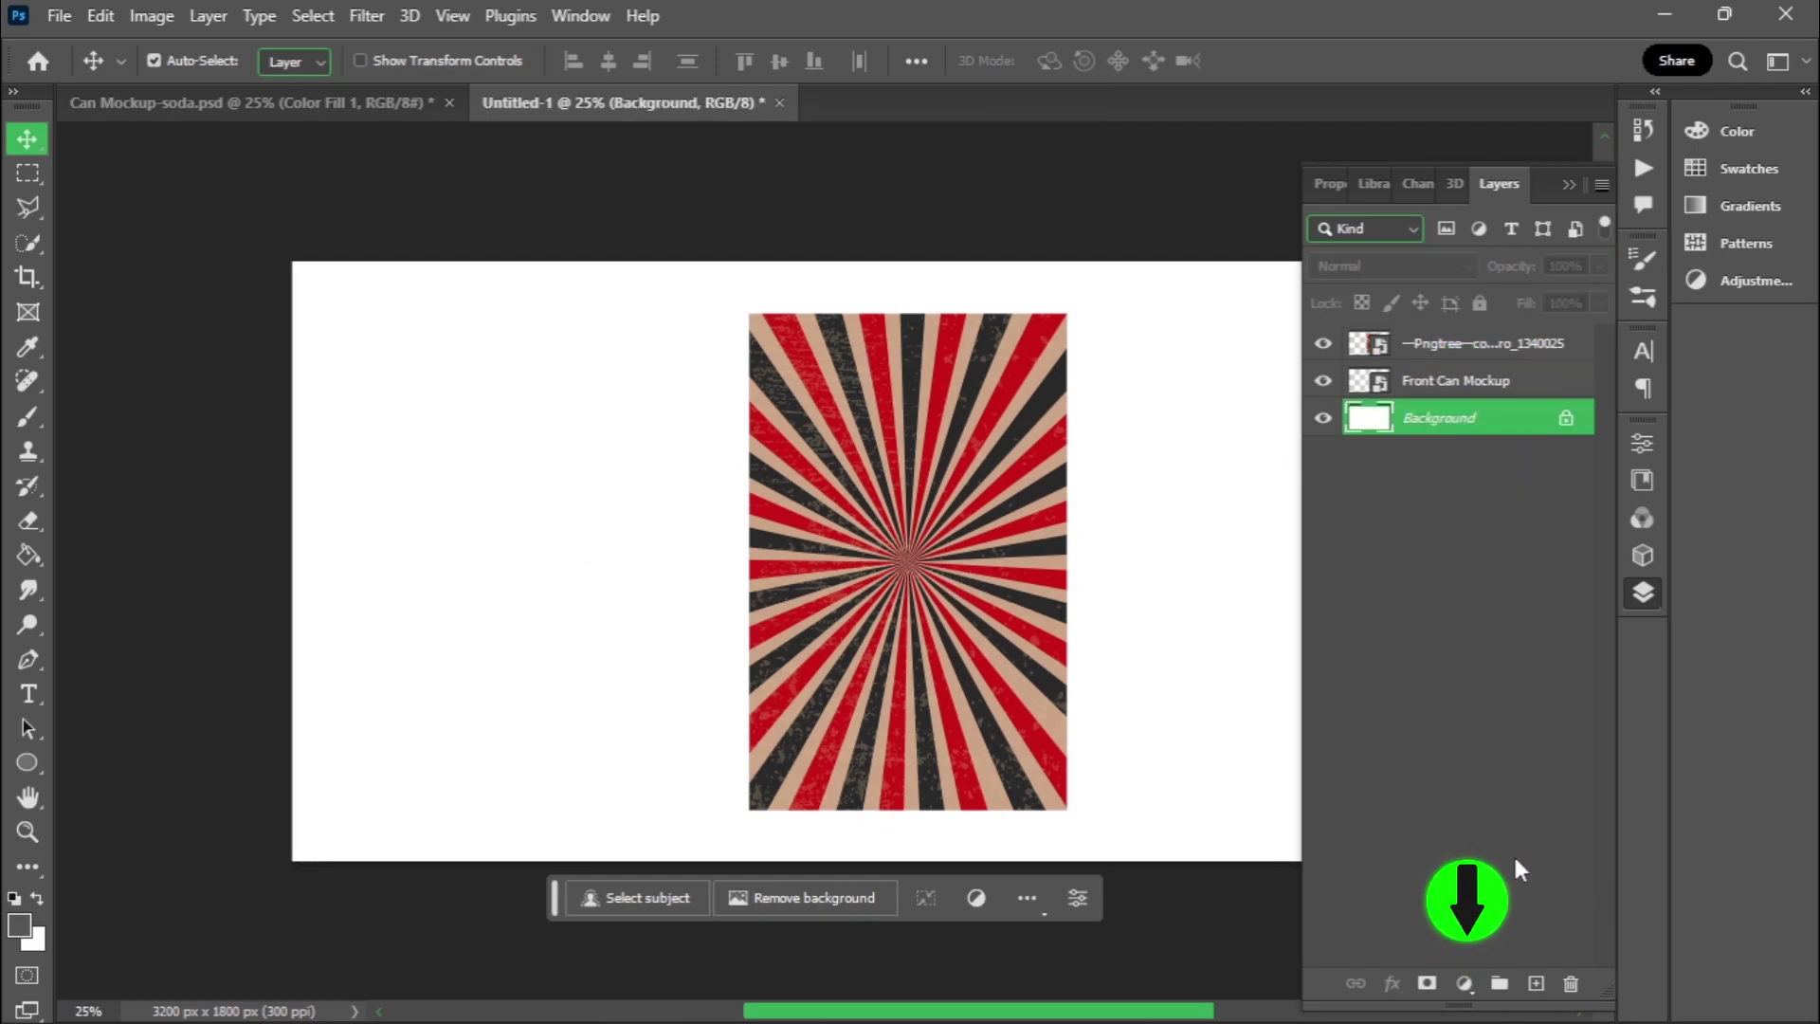
Step: Add a pale pink Solid Color fill layer (#e4afaf) above the Background
click(1465, 983)
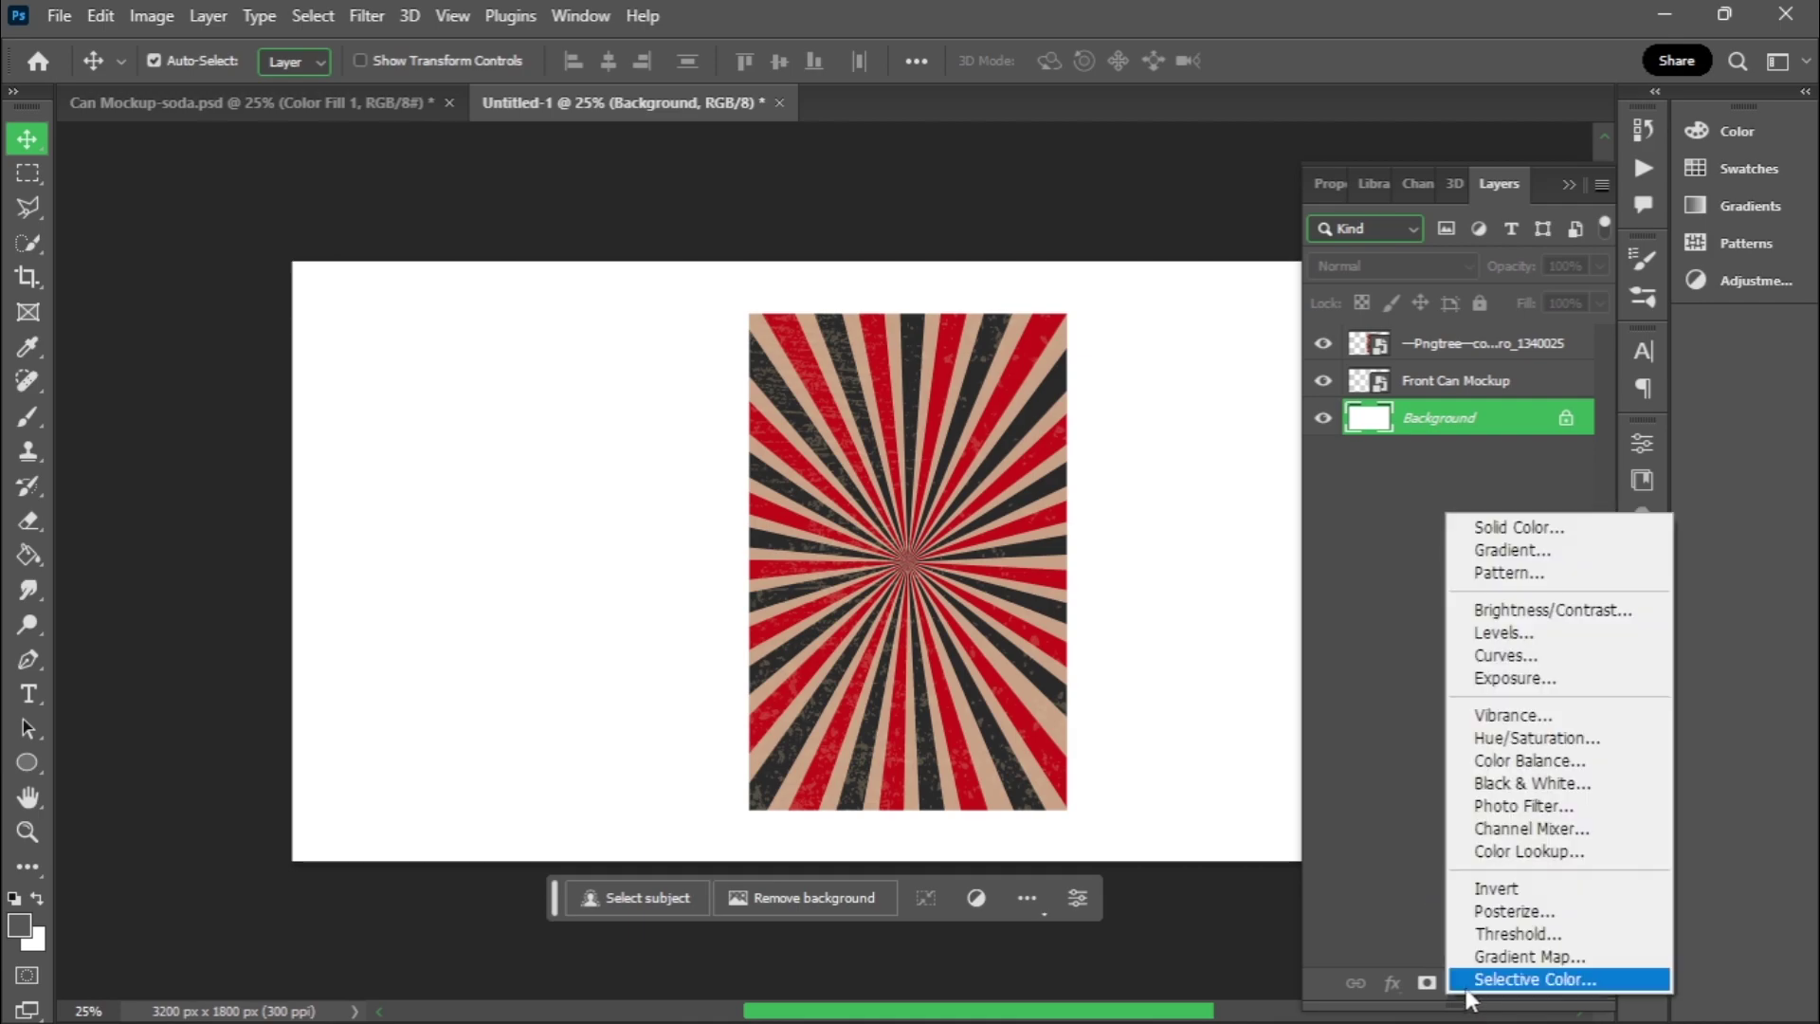
click(1485, 528)
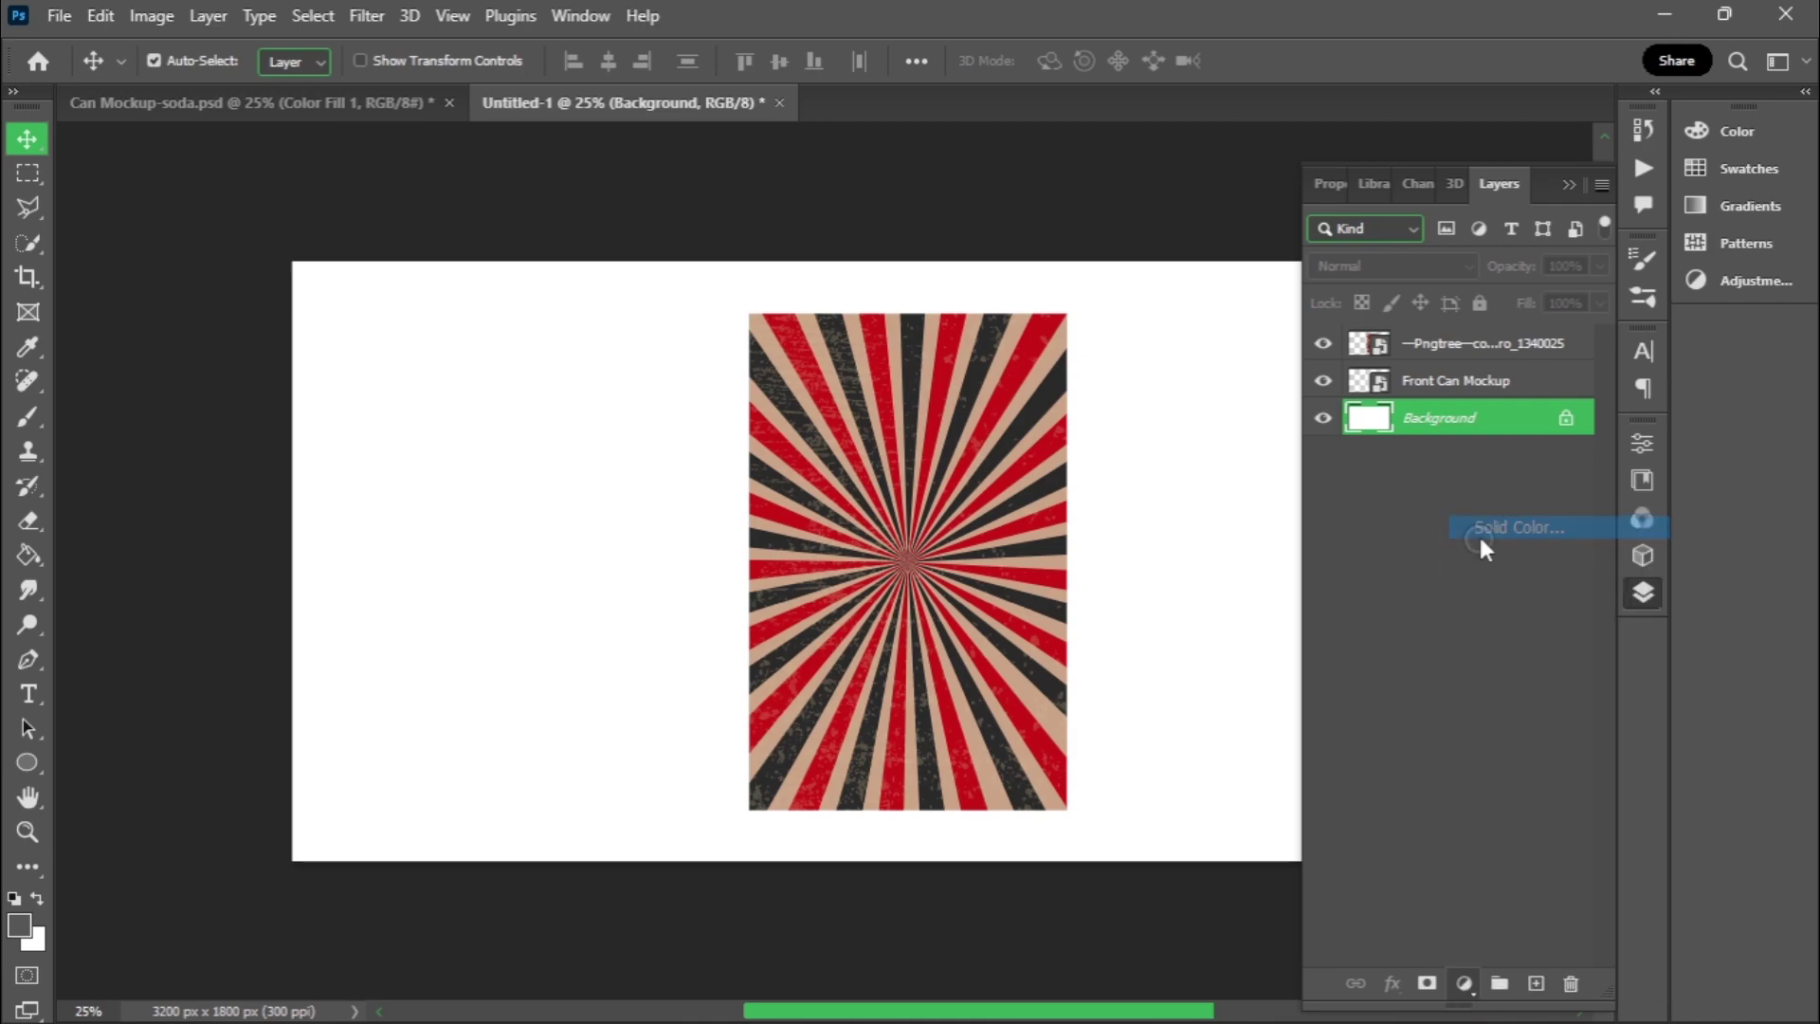
click(1007, 391)
drag(679, 617, 642, 597)
click(1173, 551)
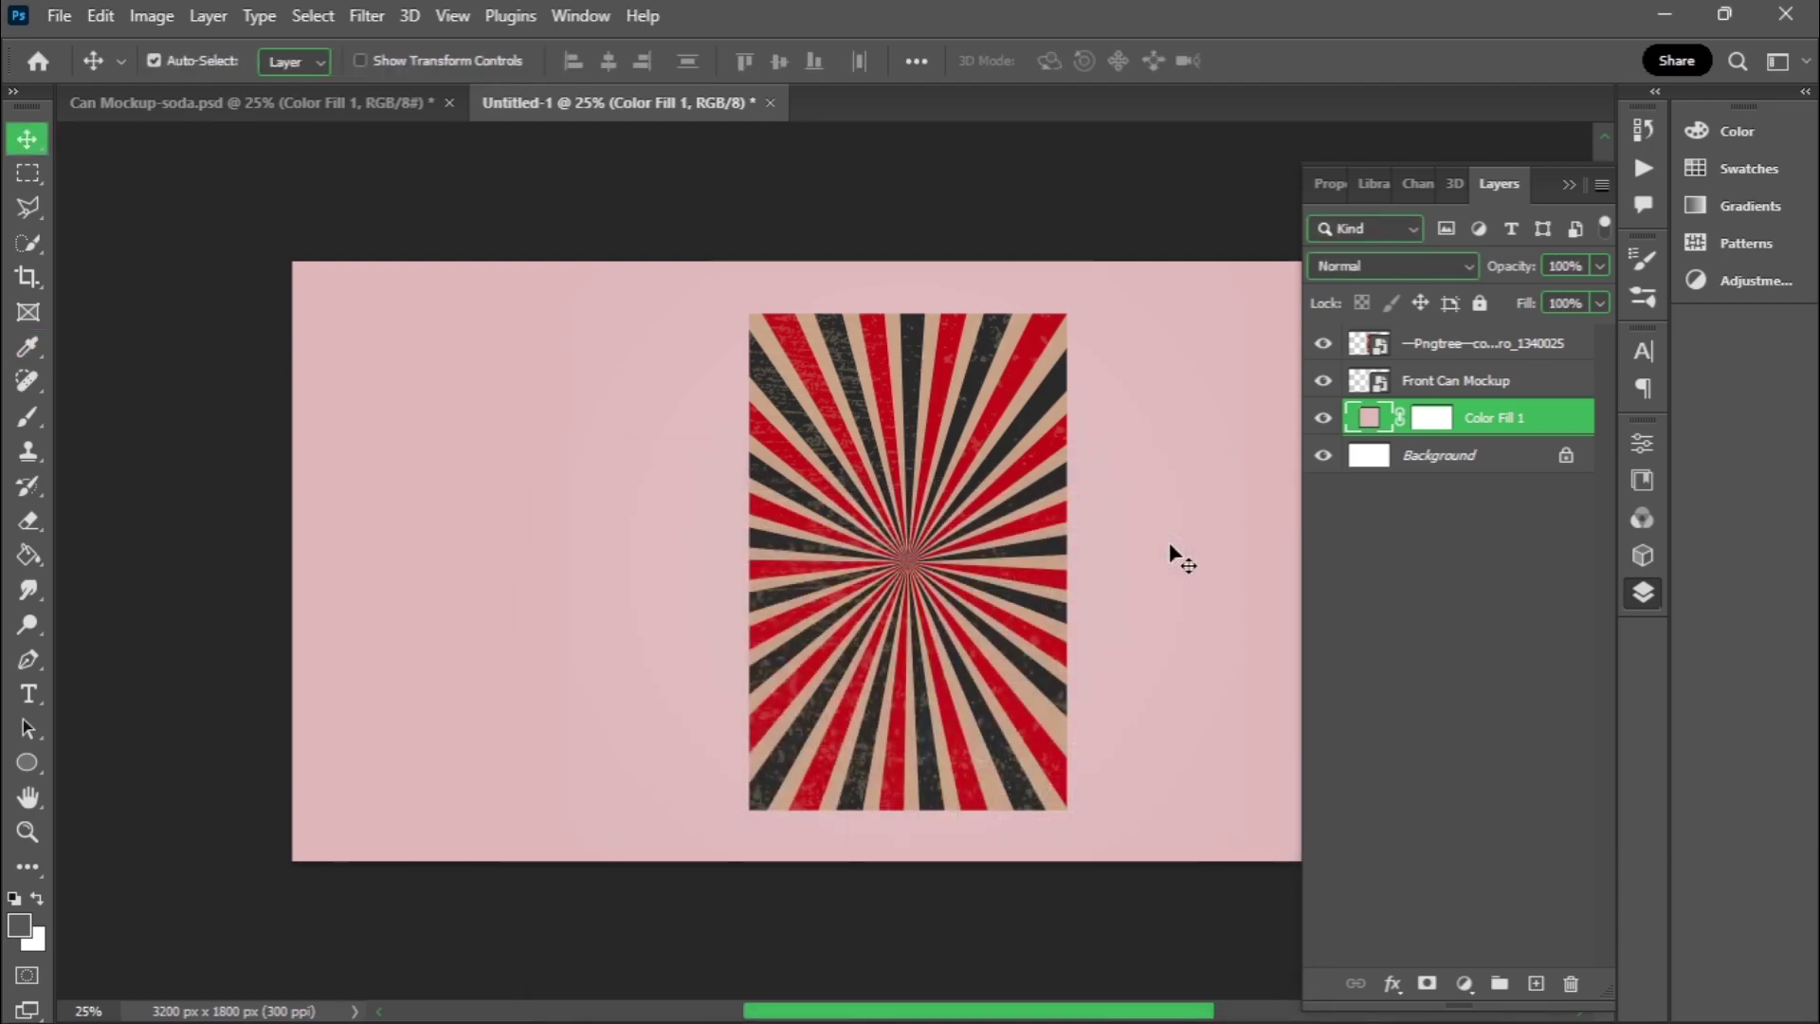
Step: Lower the sunburst layer's opacity to 45%
click(974, 493)
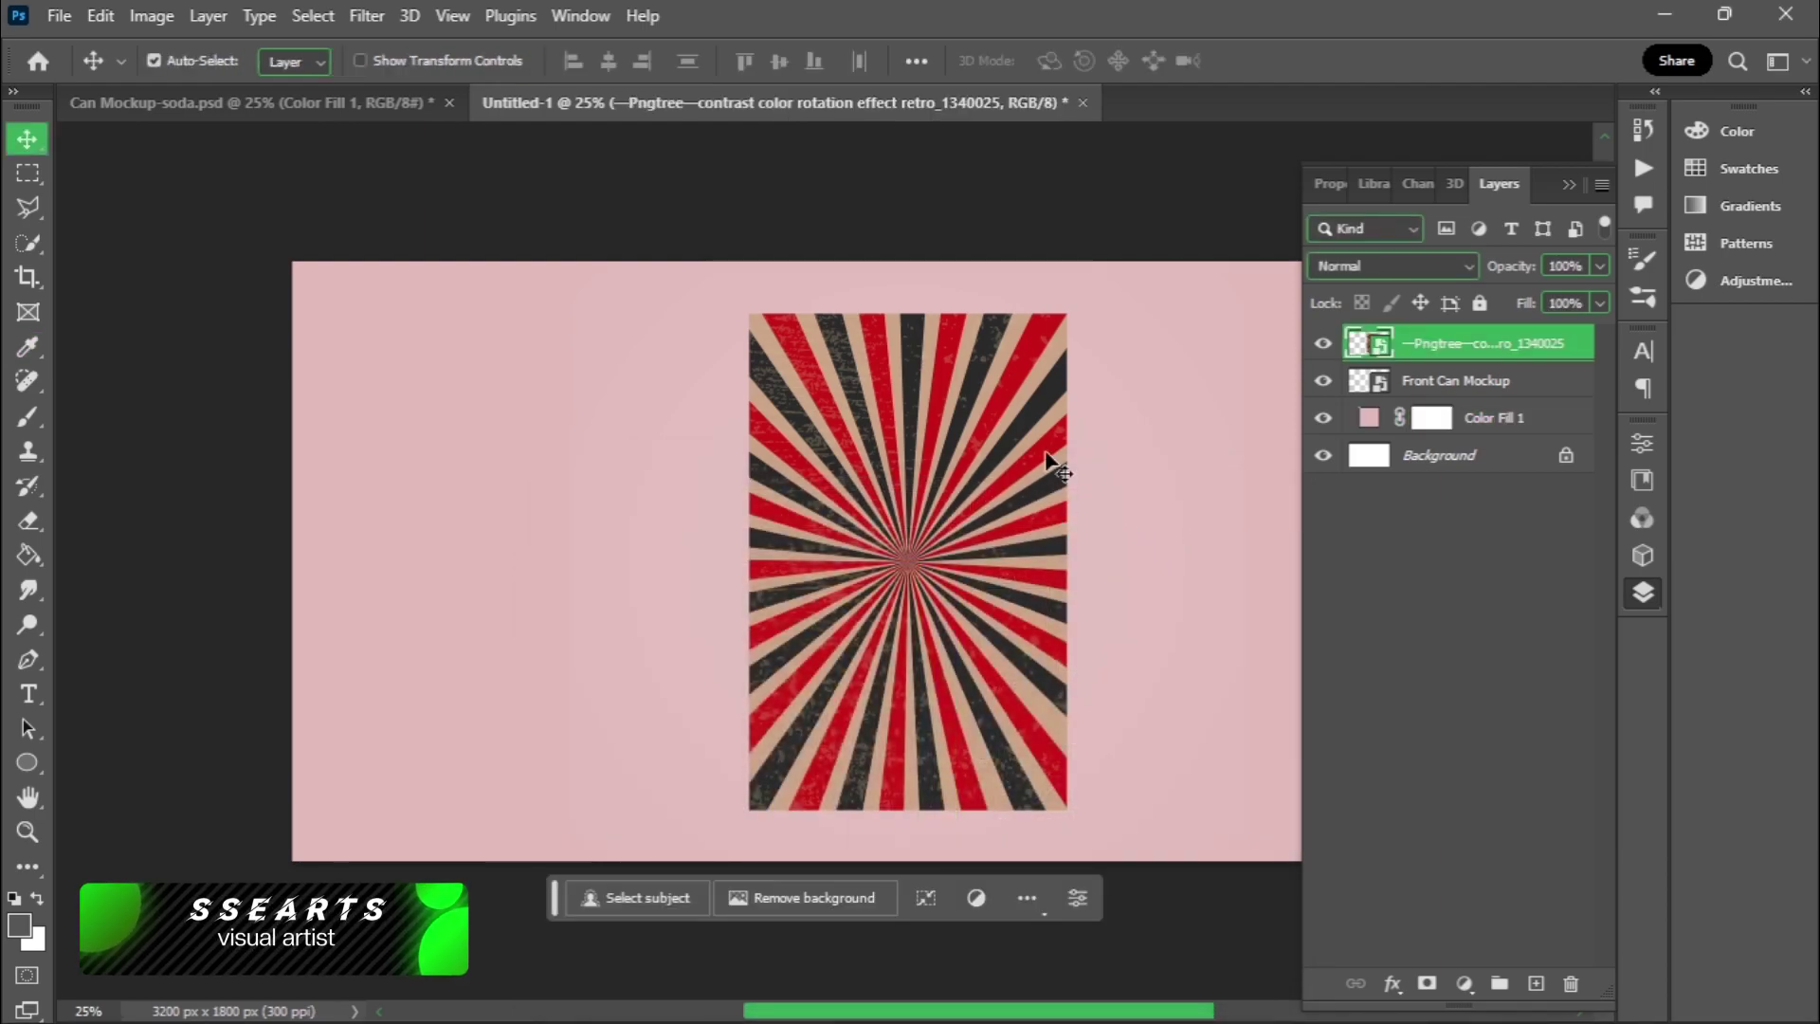
click(1600, 266)
click(1528, 297)
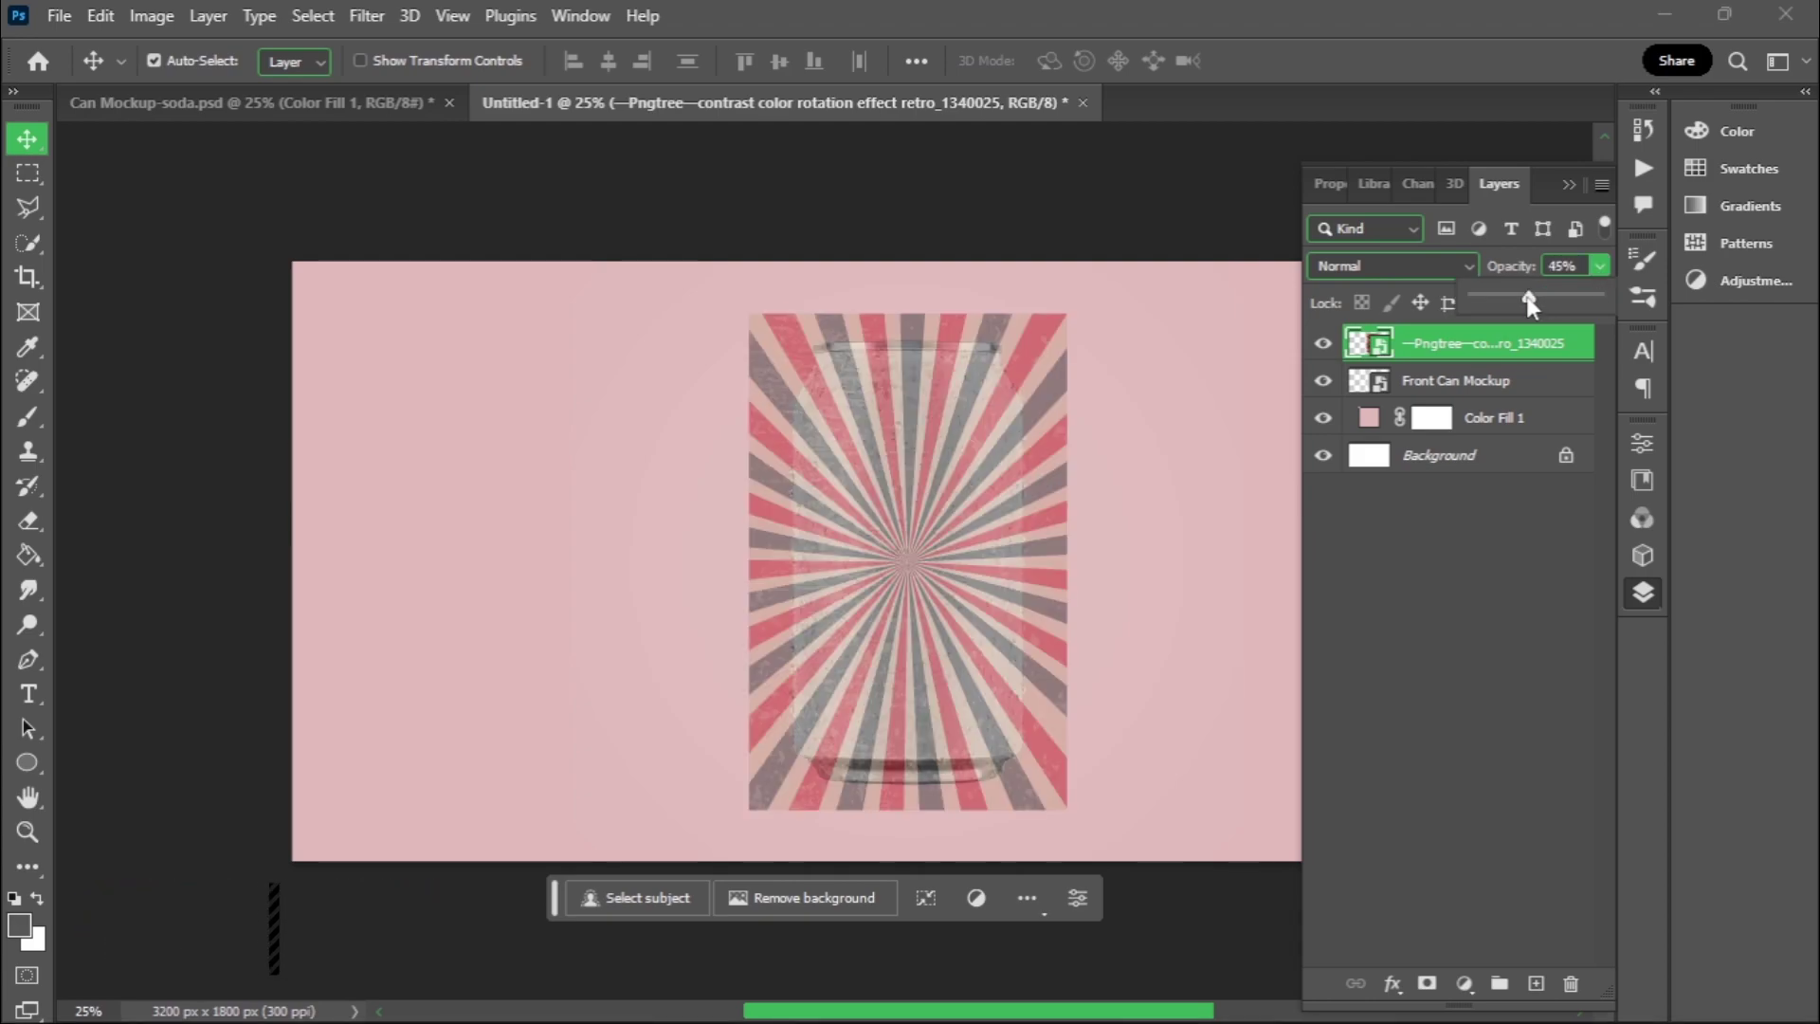
click(984, 599)
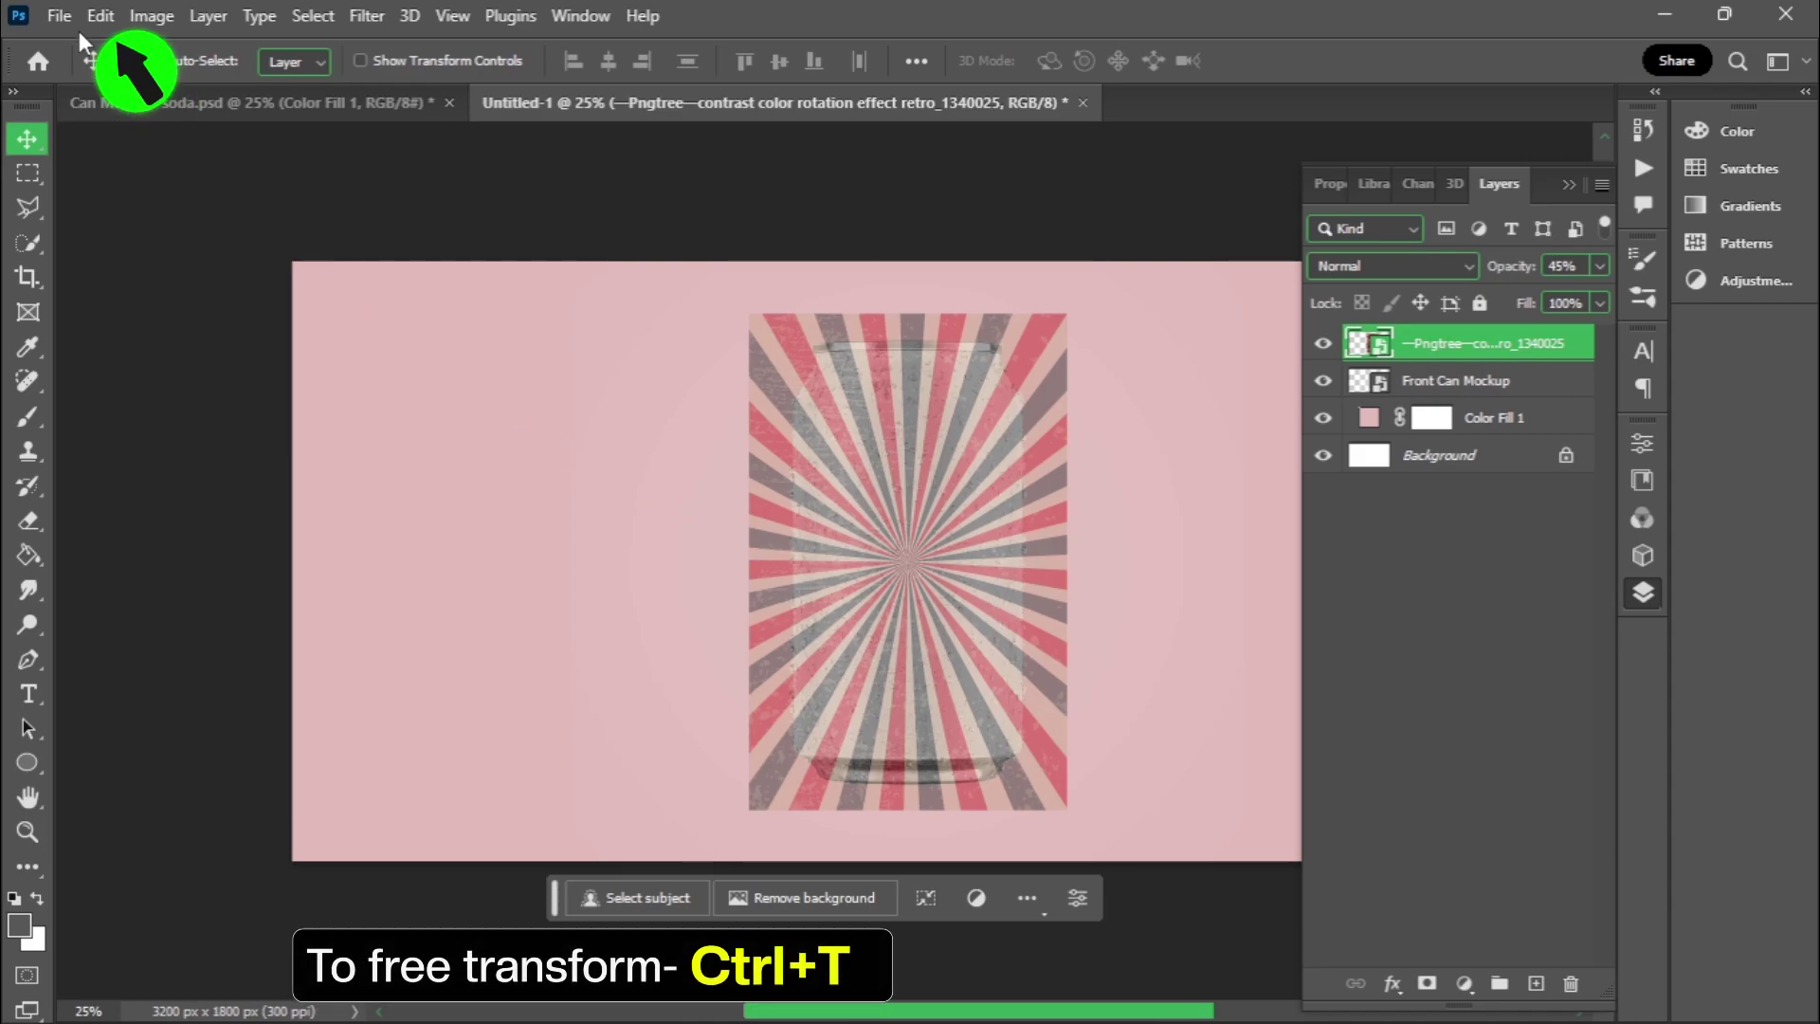
Step: Free Transform the sunburst, scaling it down to fit the can's outline
click(100, 16)
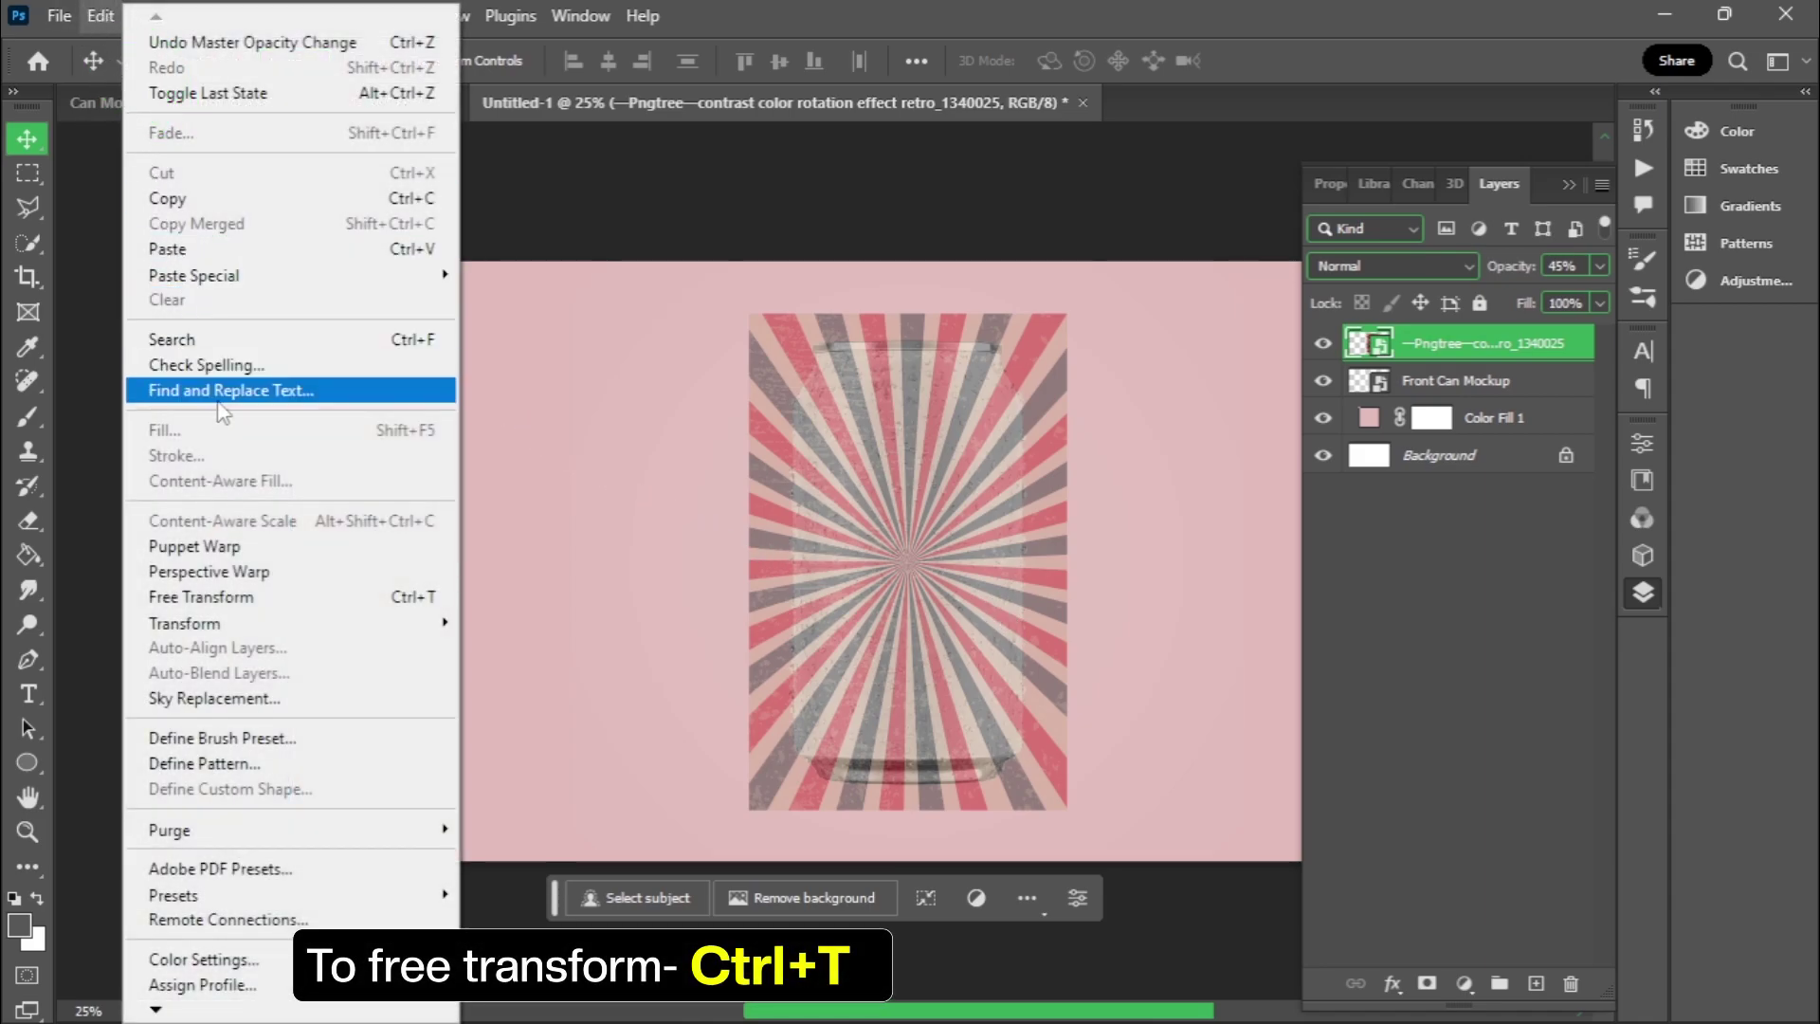
click(248, 597)
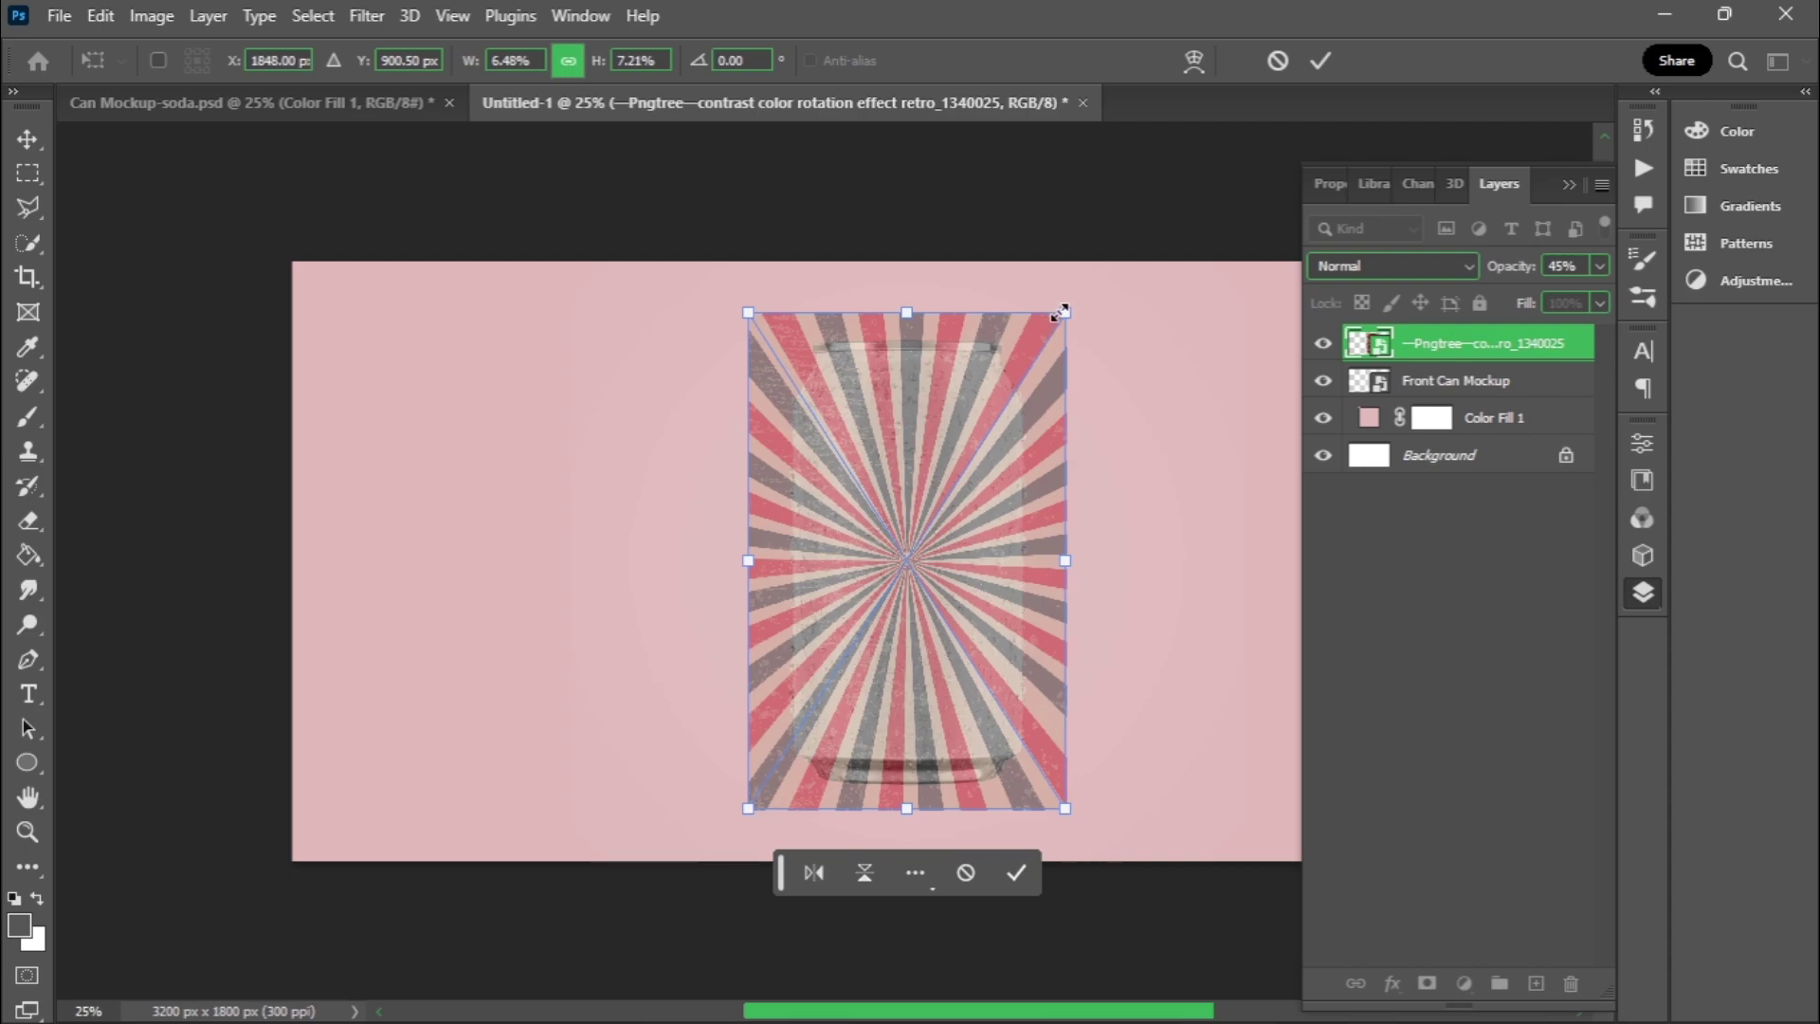
drag(1059, 321, 1042, 345)
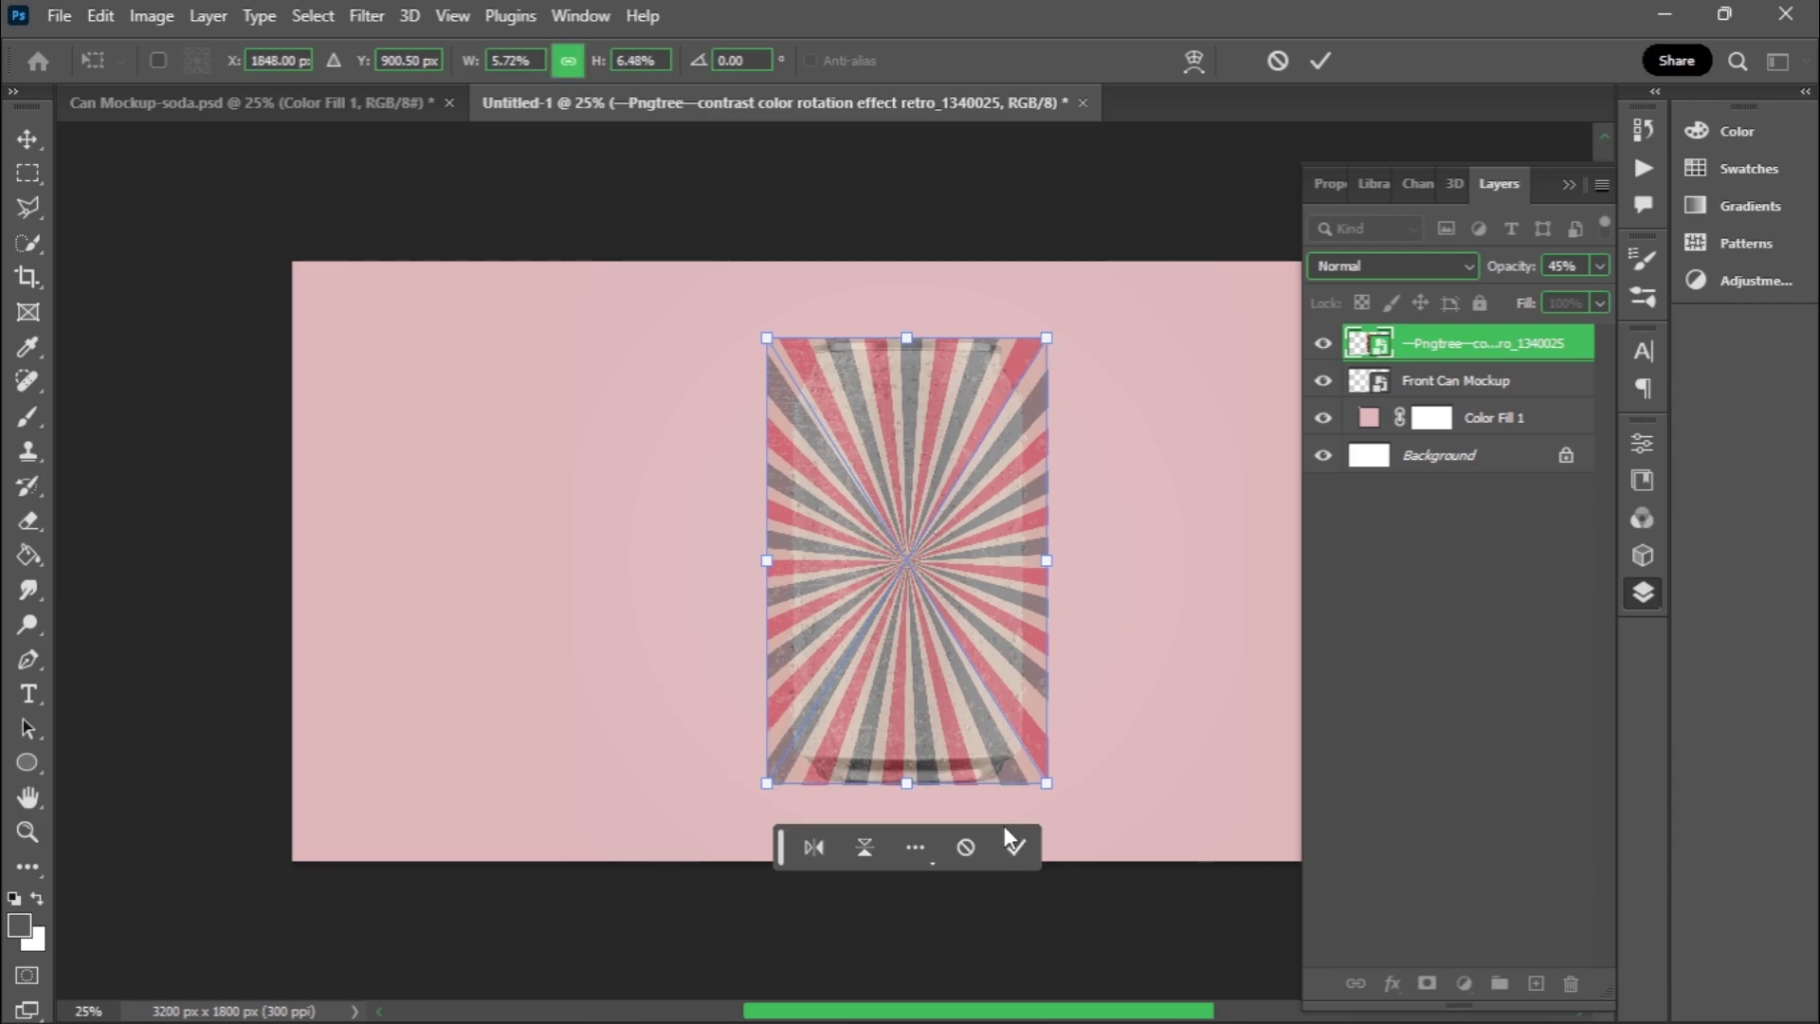
click(1016, 846)
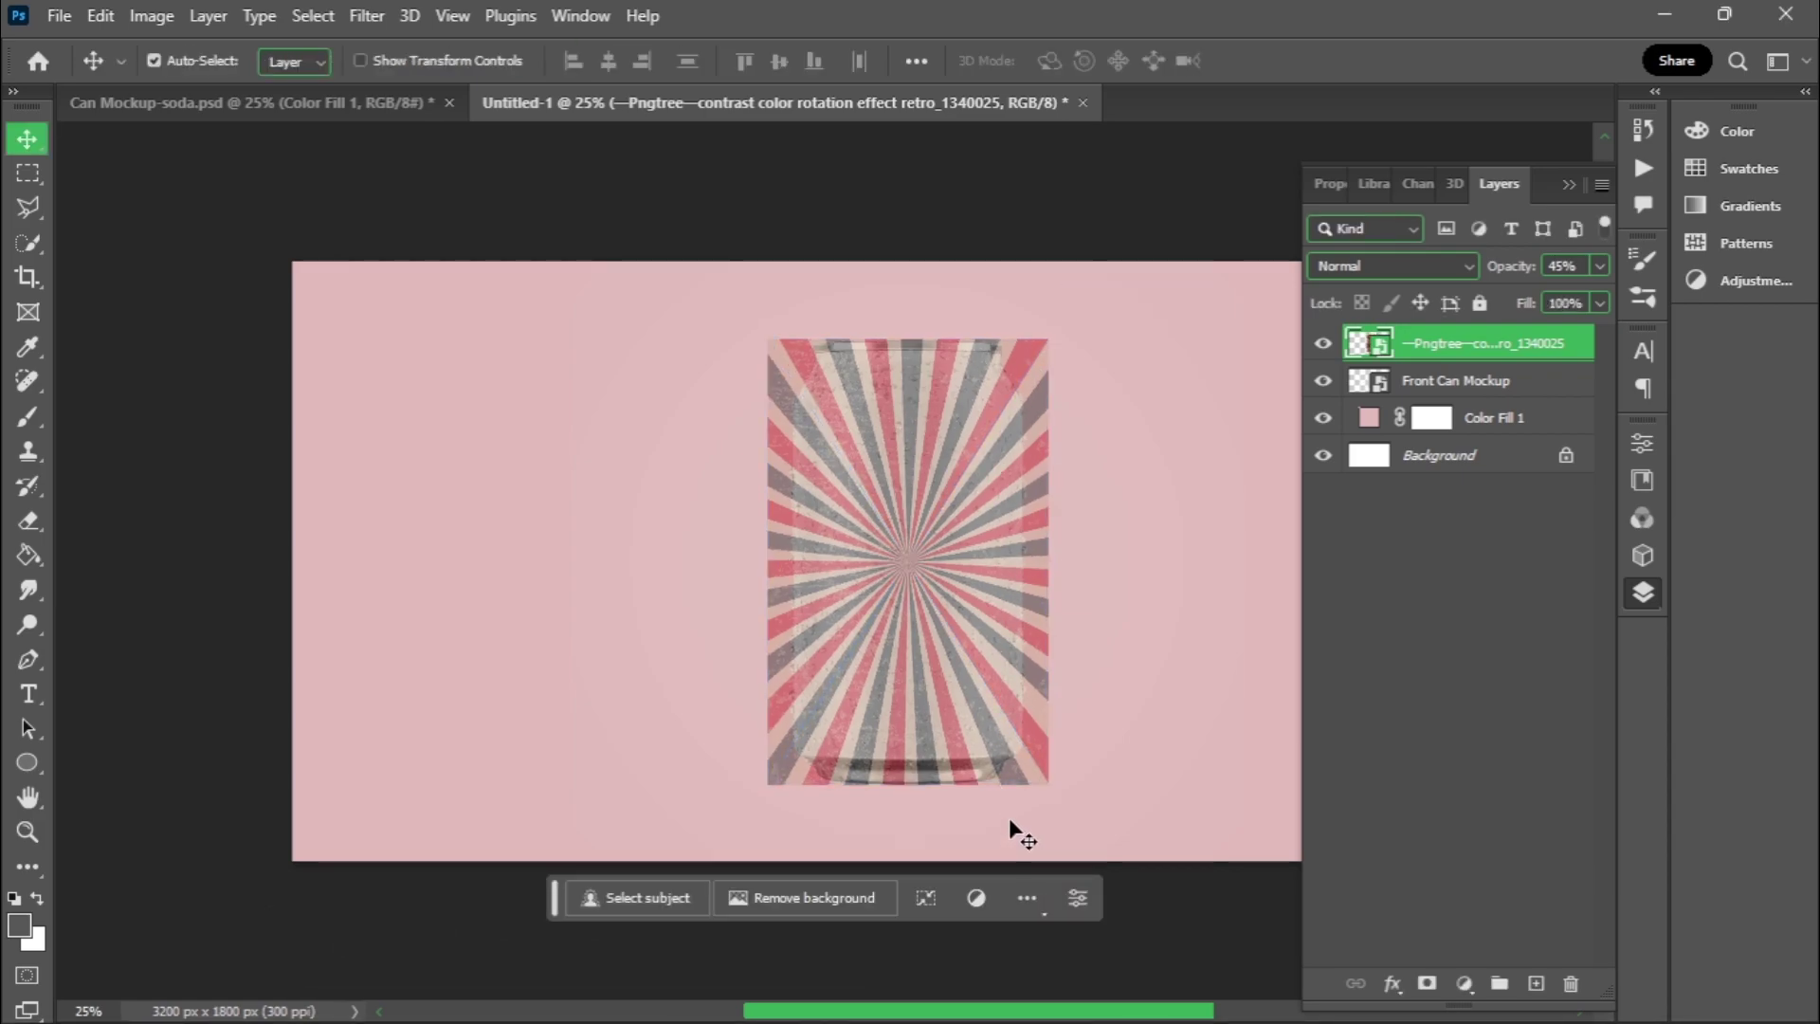
Step: Return the sunburst to 100% opacity and set its blend mode to Multiply
click(1600, 268)
drag(1583, 295, 1617, 291)
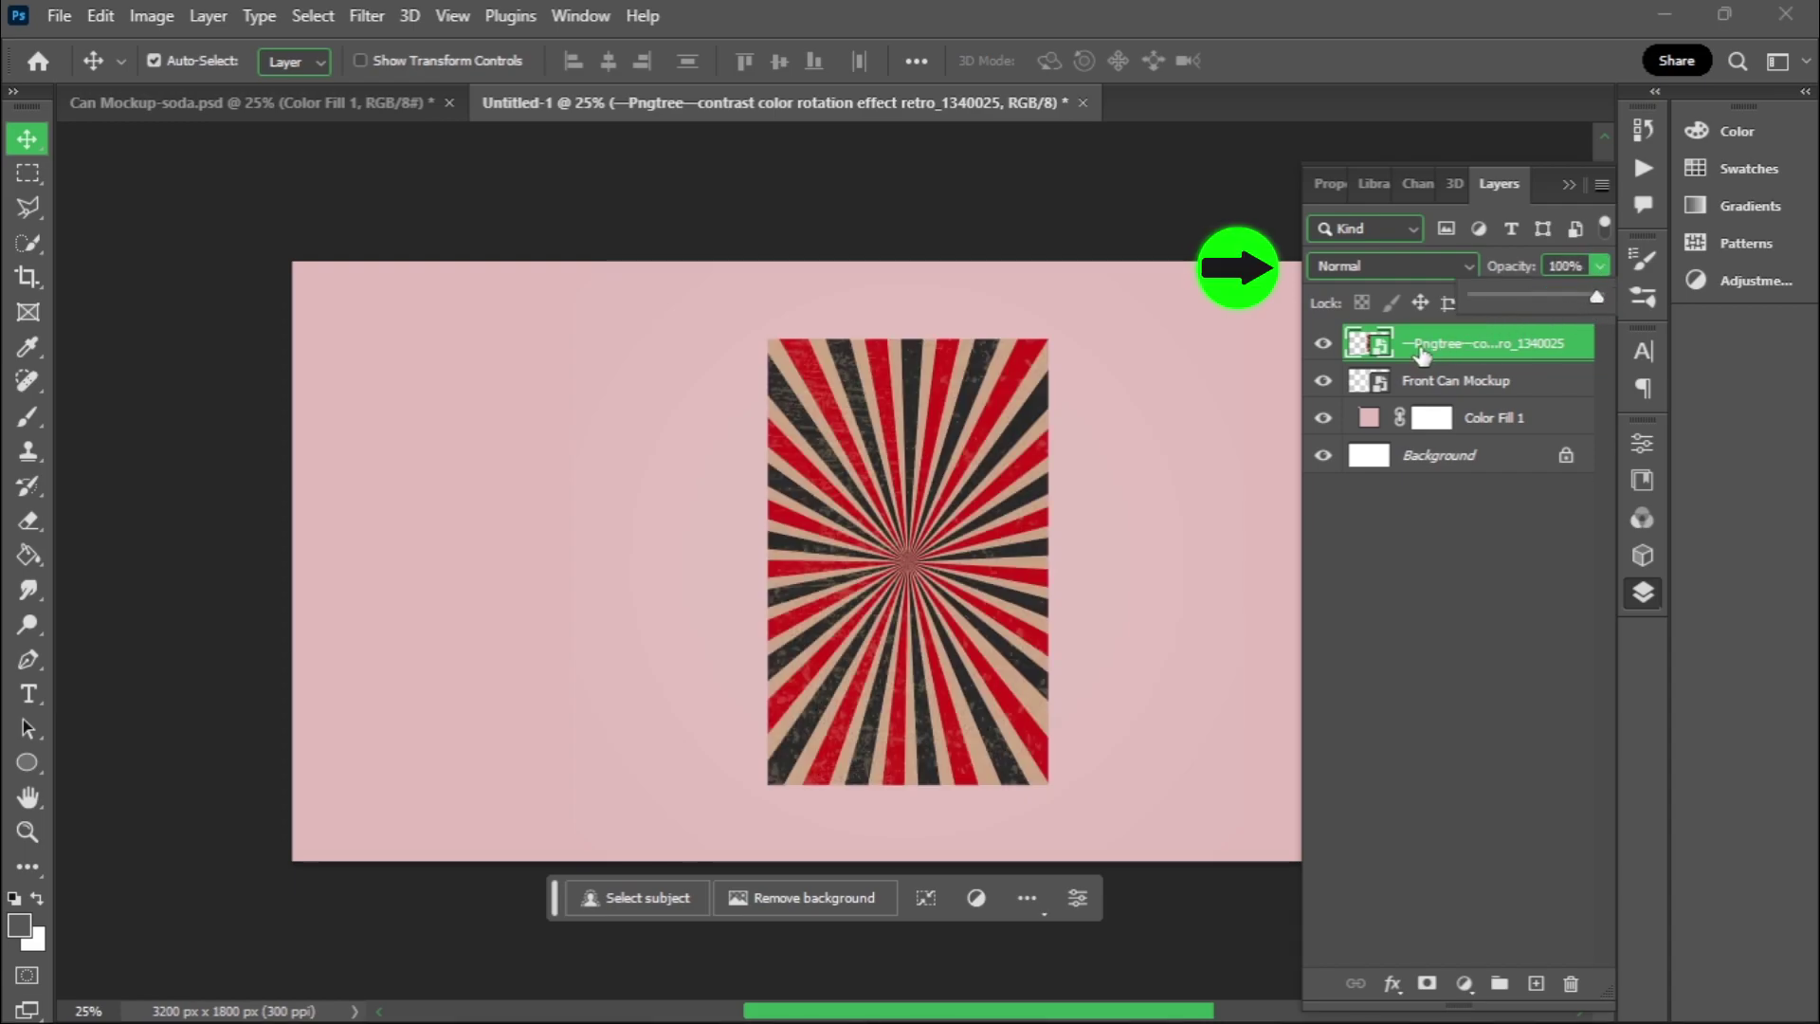
click(1429, 264)
click(1431, 264)
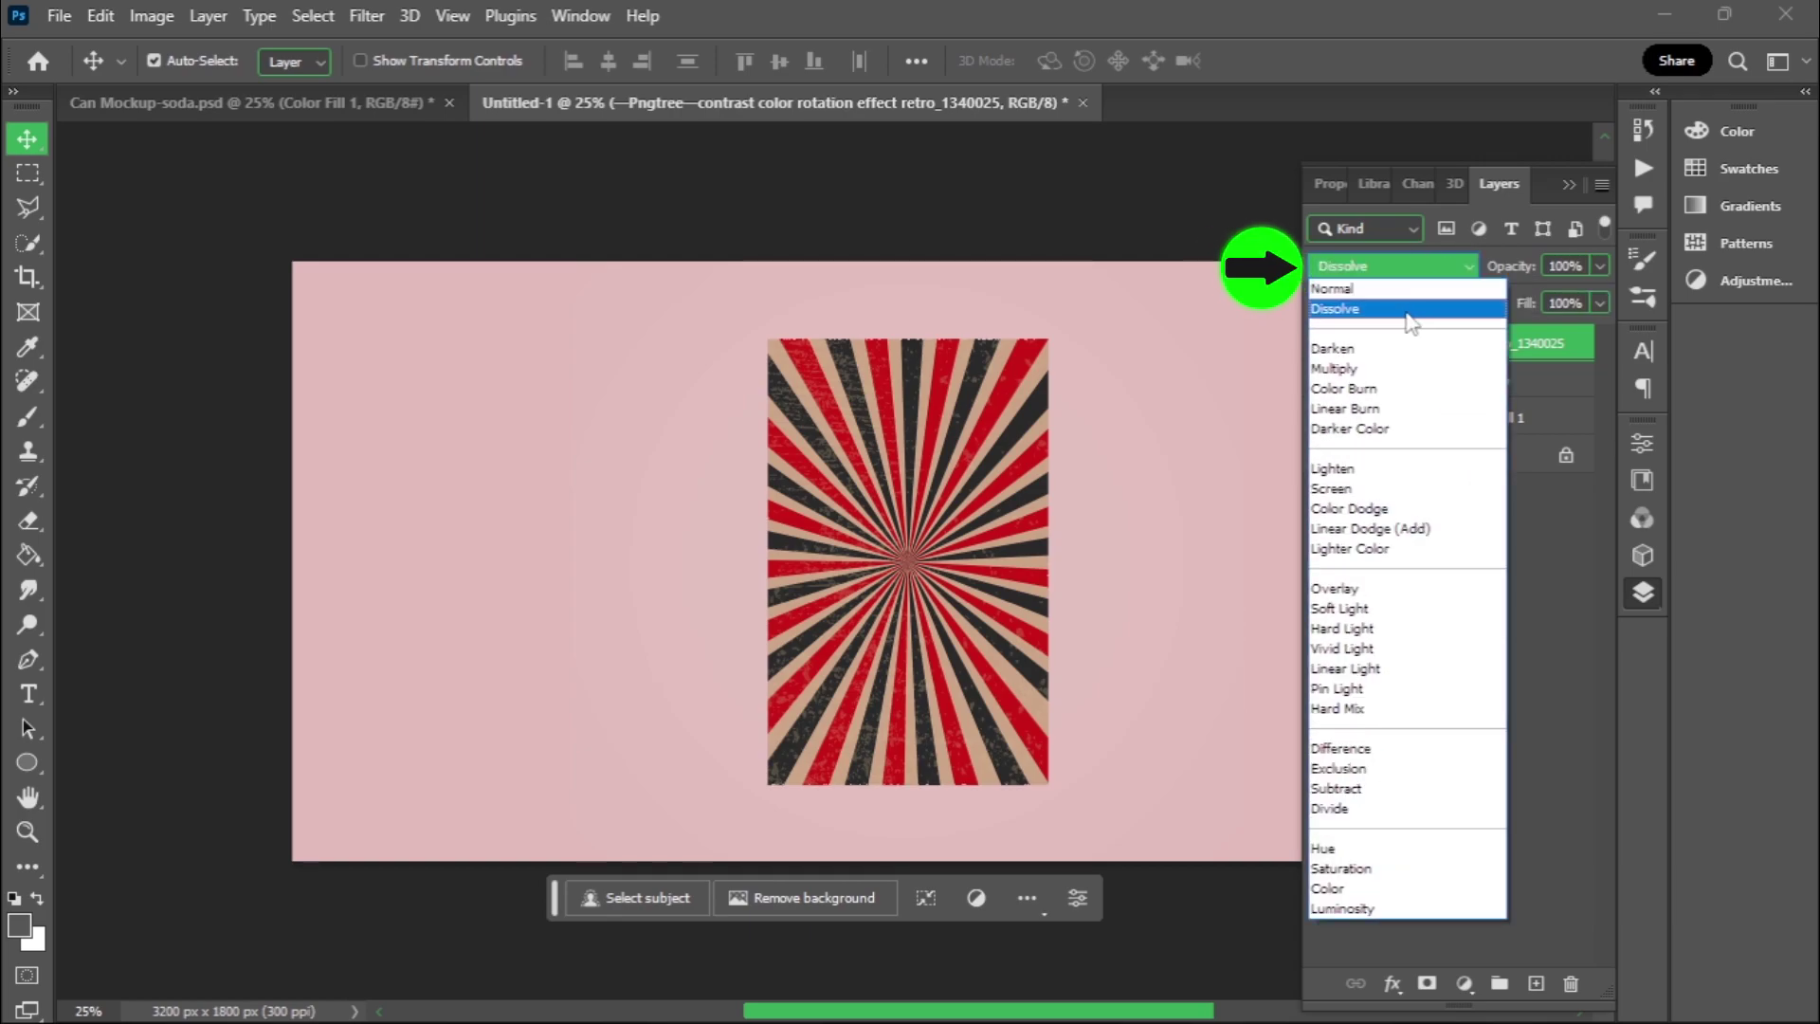
click(1376, 369)
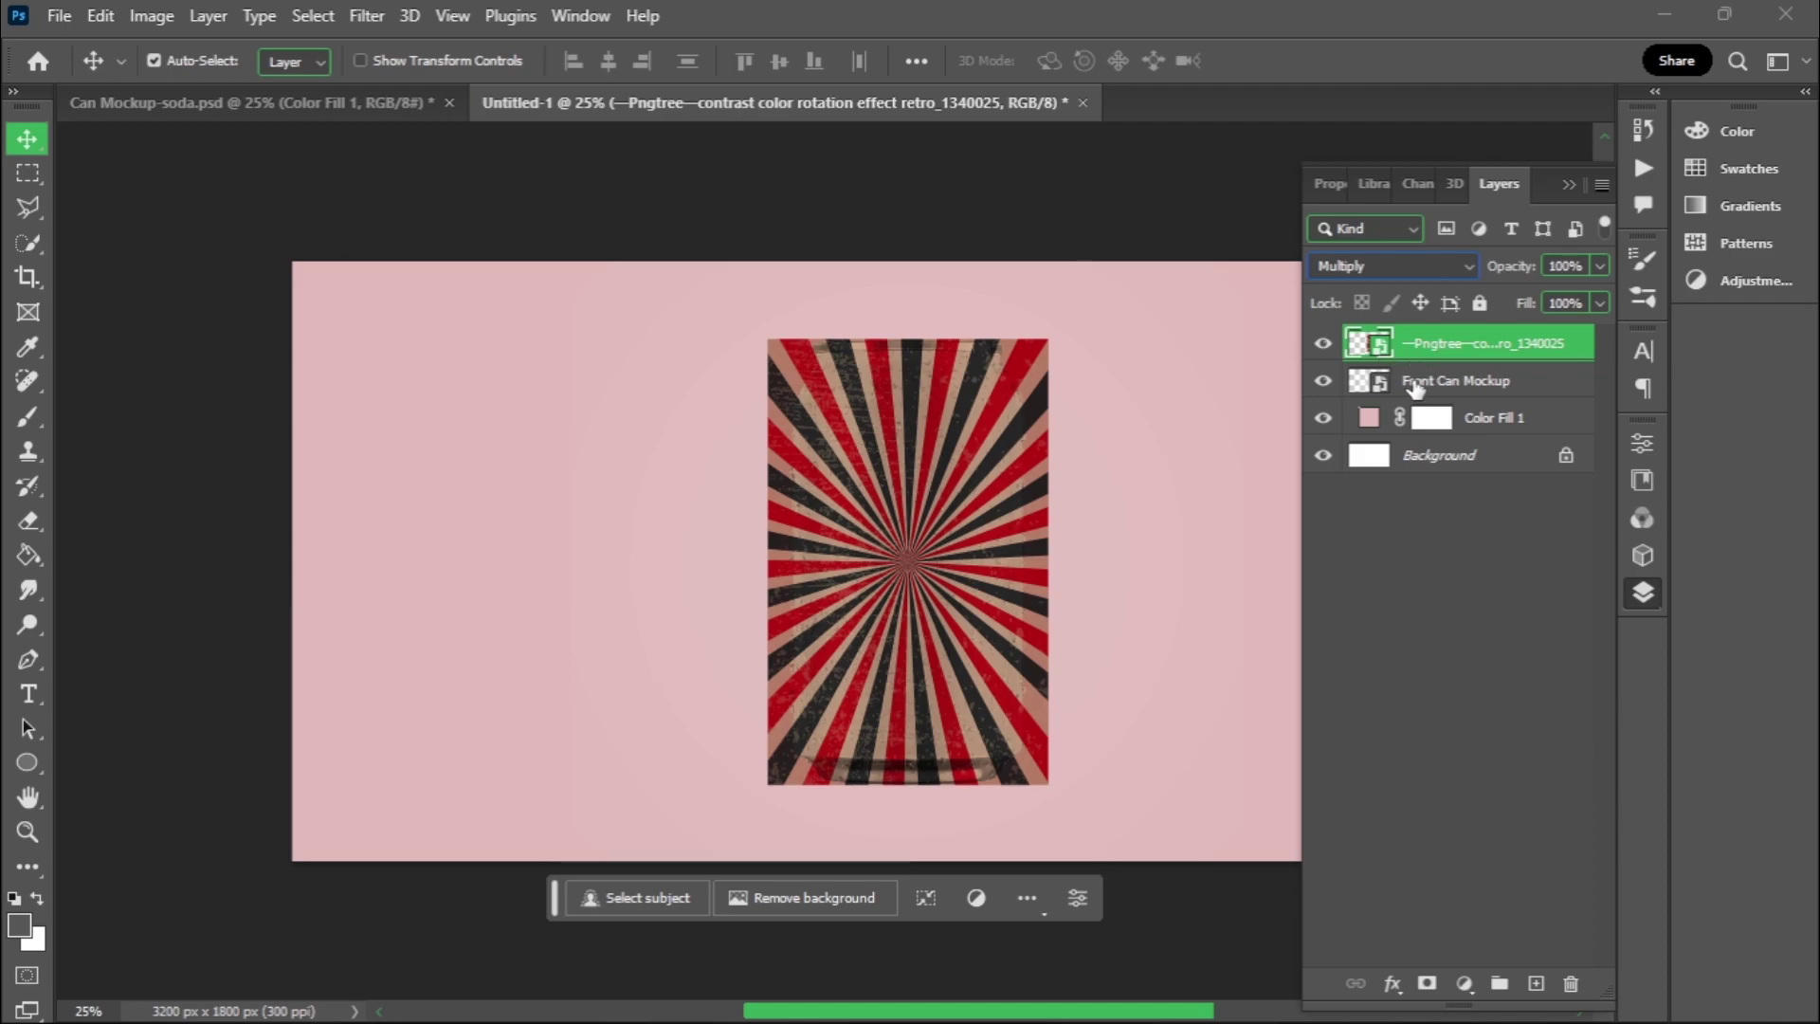
click(1412, 384)
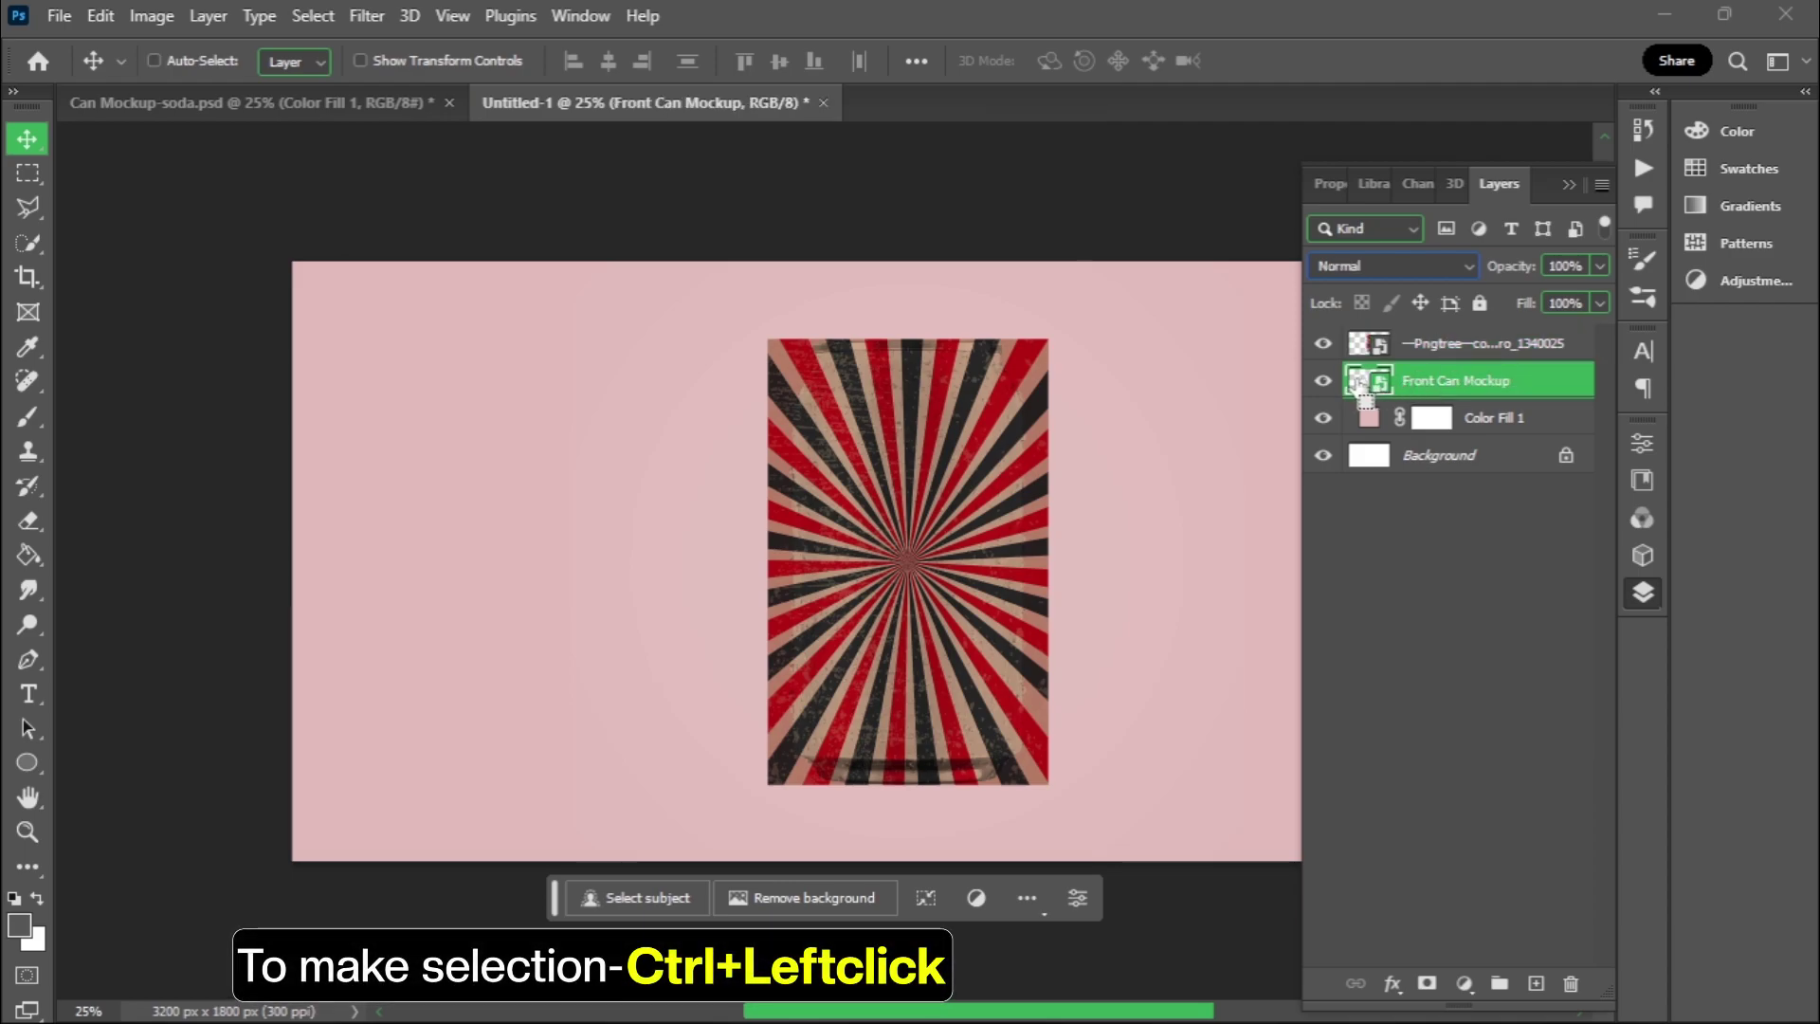
Step: Give the sunburst a can-shaped layer mask, then reload the can outline and invert the selection
ctrl+click(1357, 383)
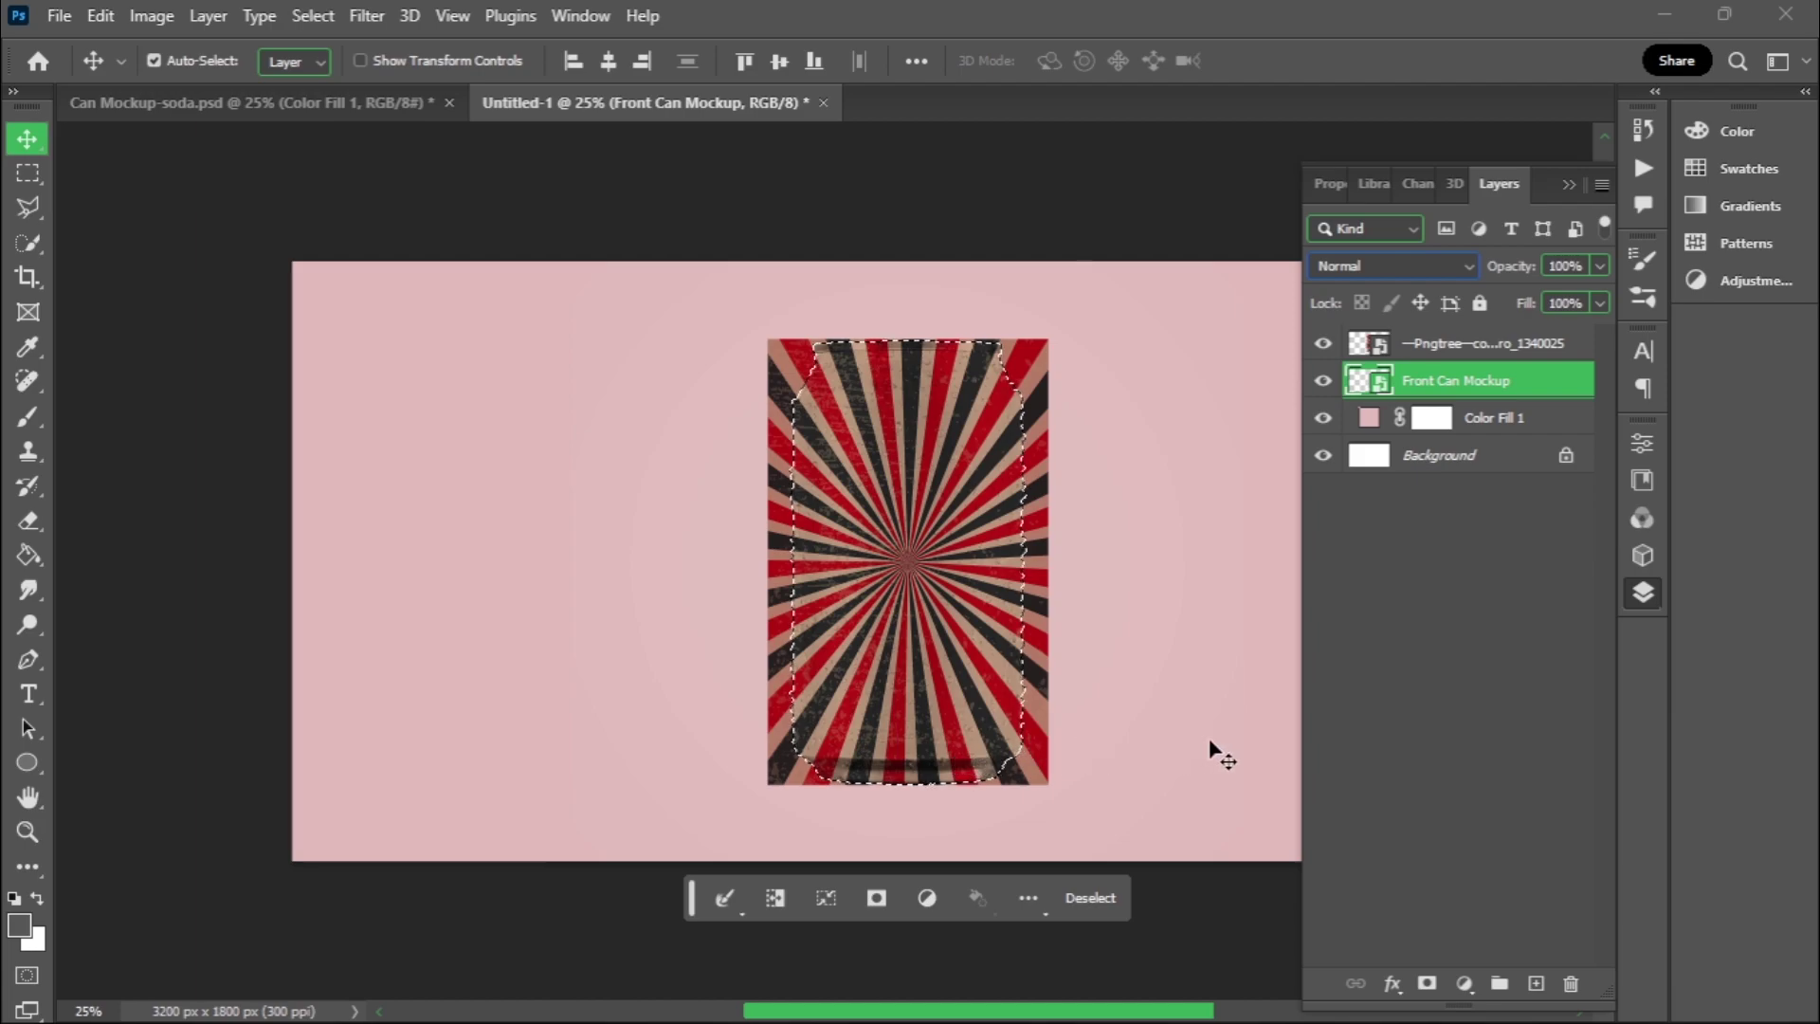
click(1417, 347)
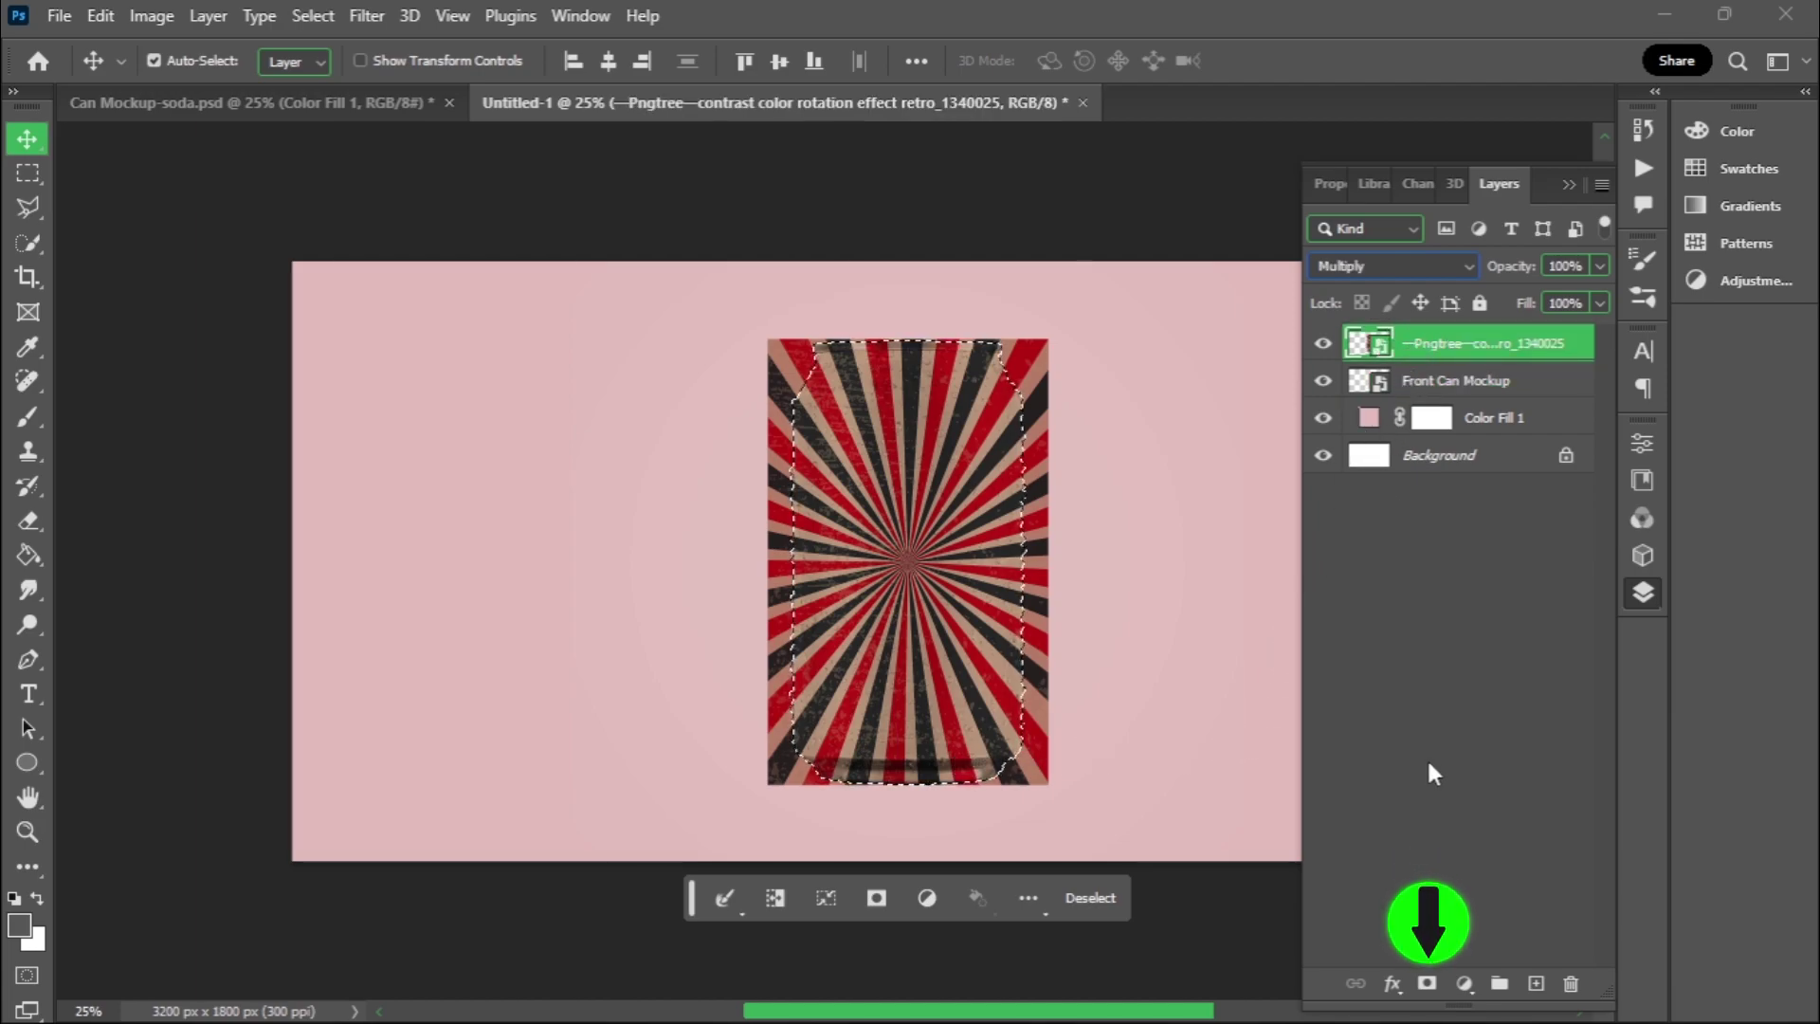
click(1426, 983)
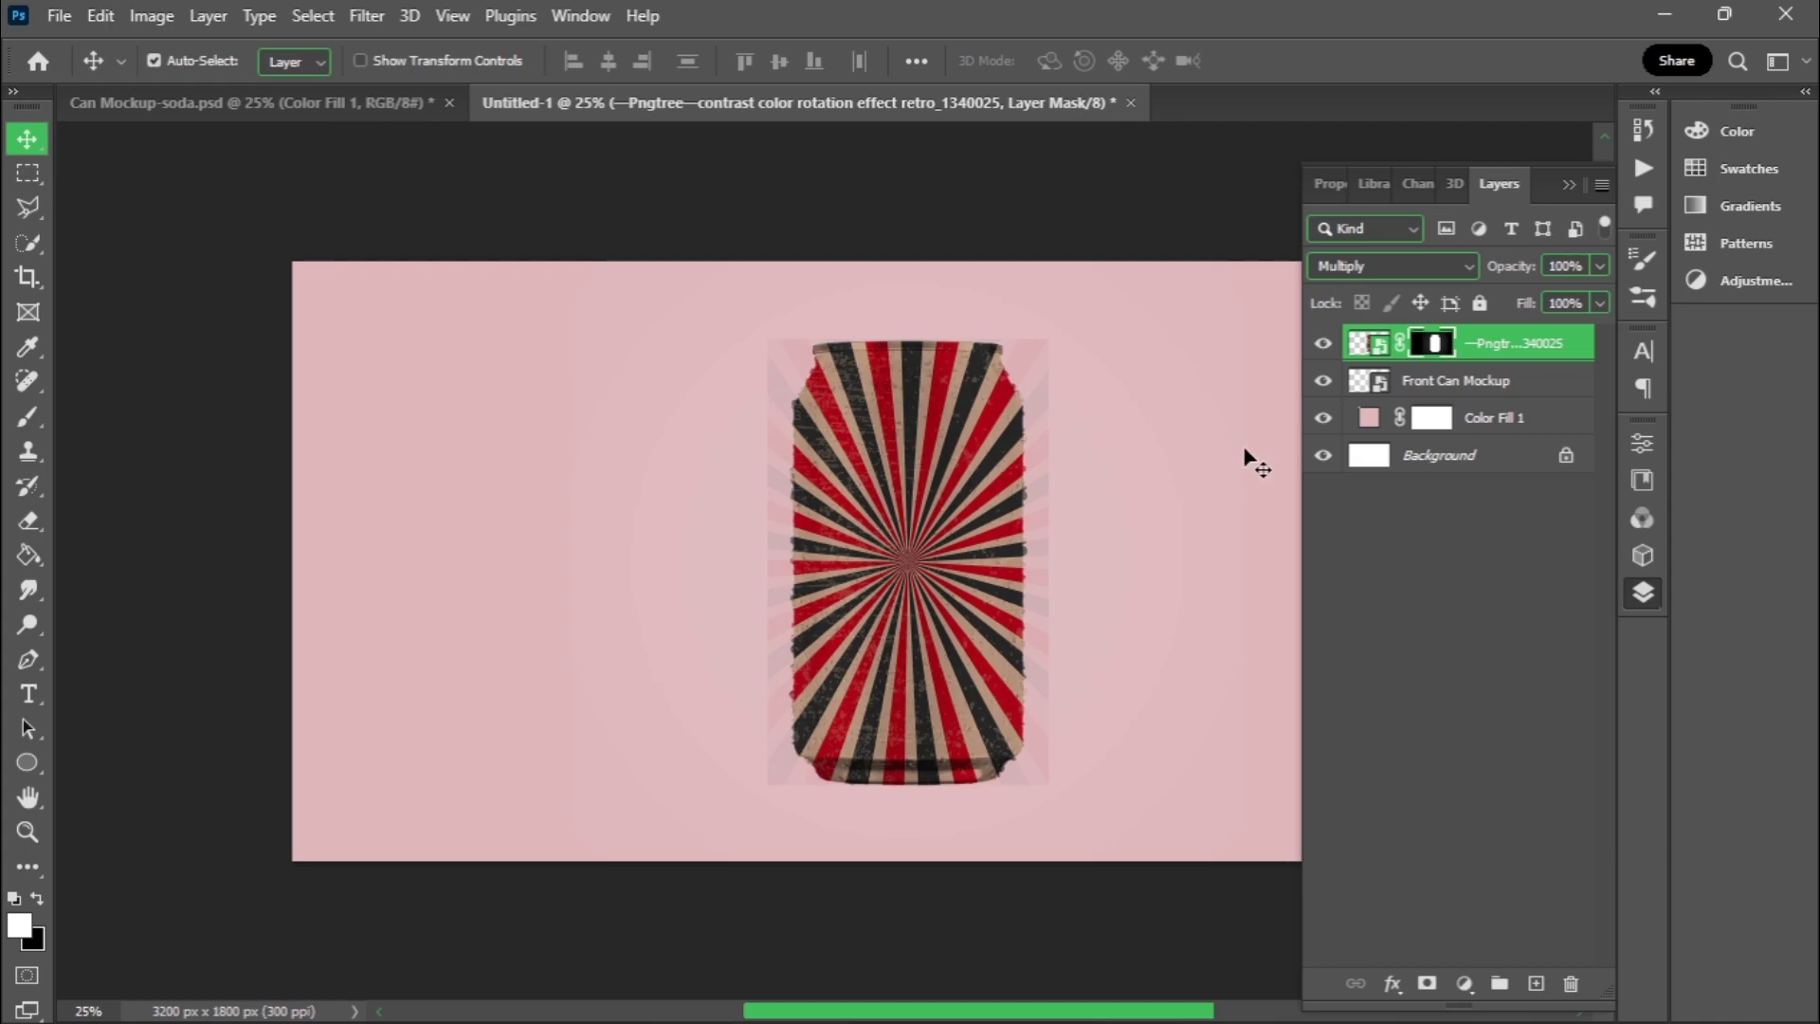
ctrl+click(1362, 384)
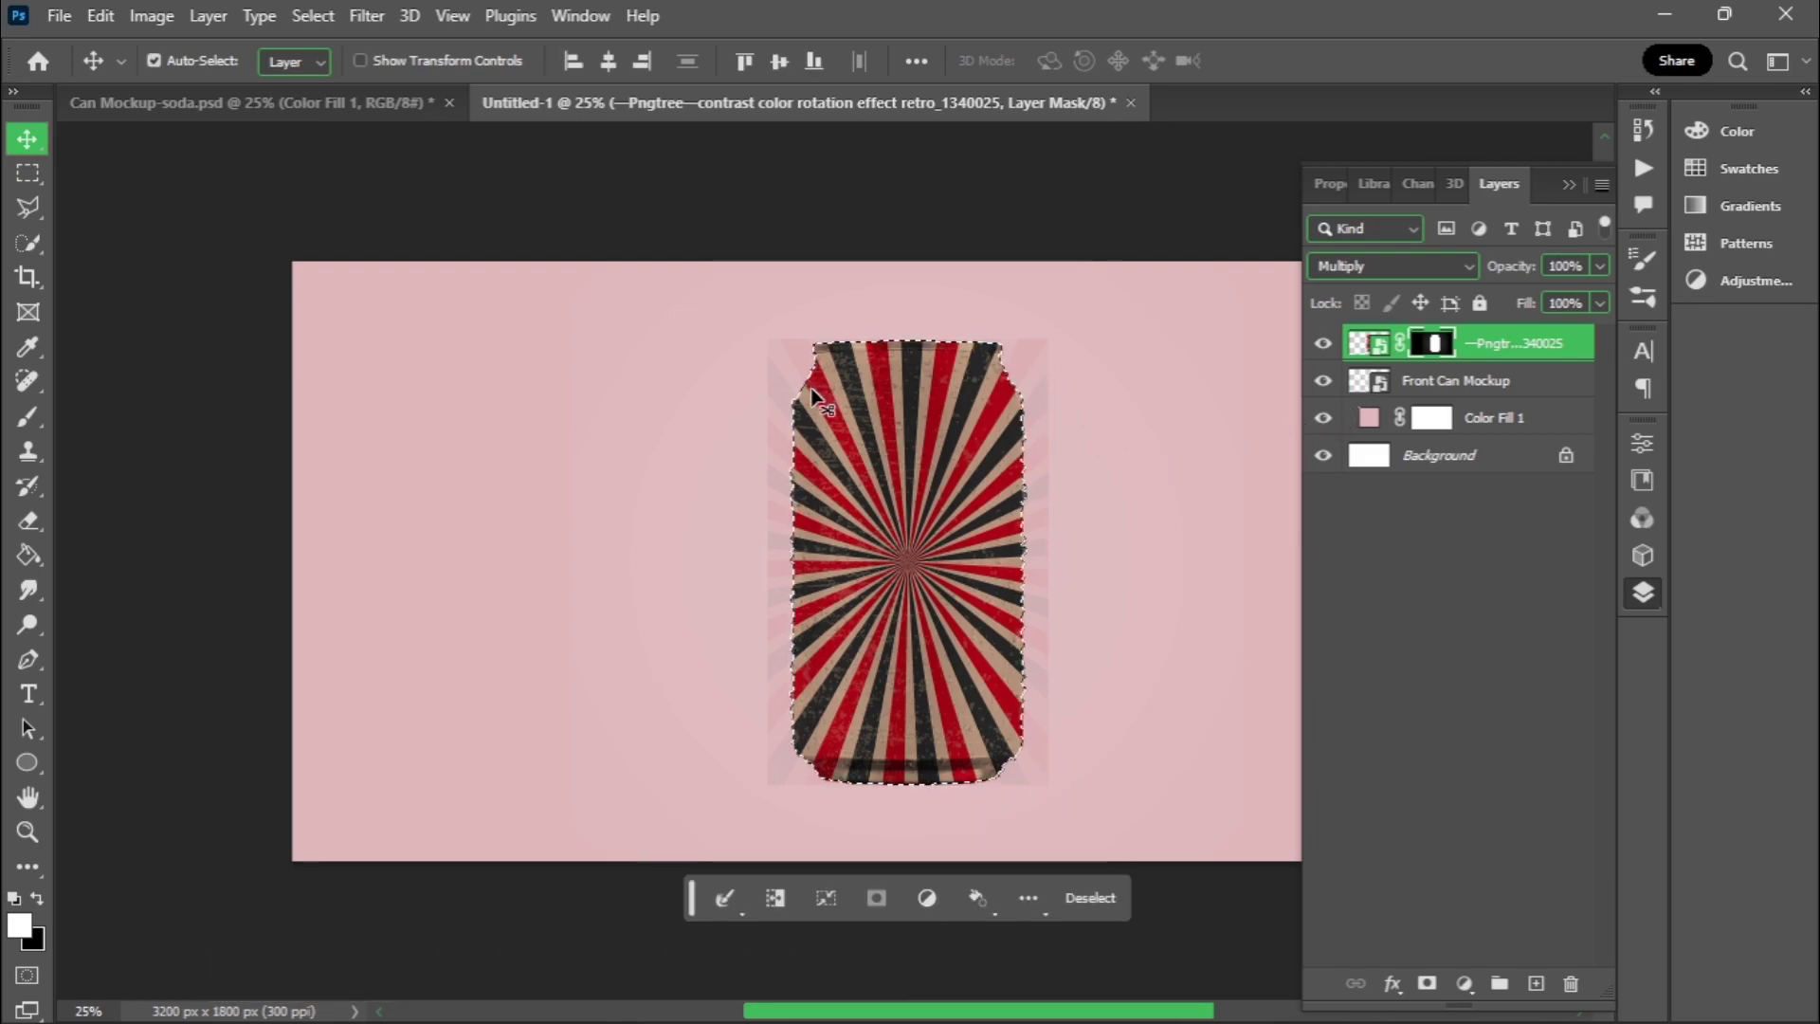
click(775, 896)
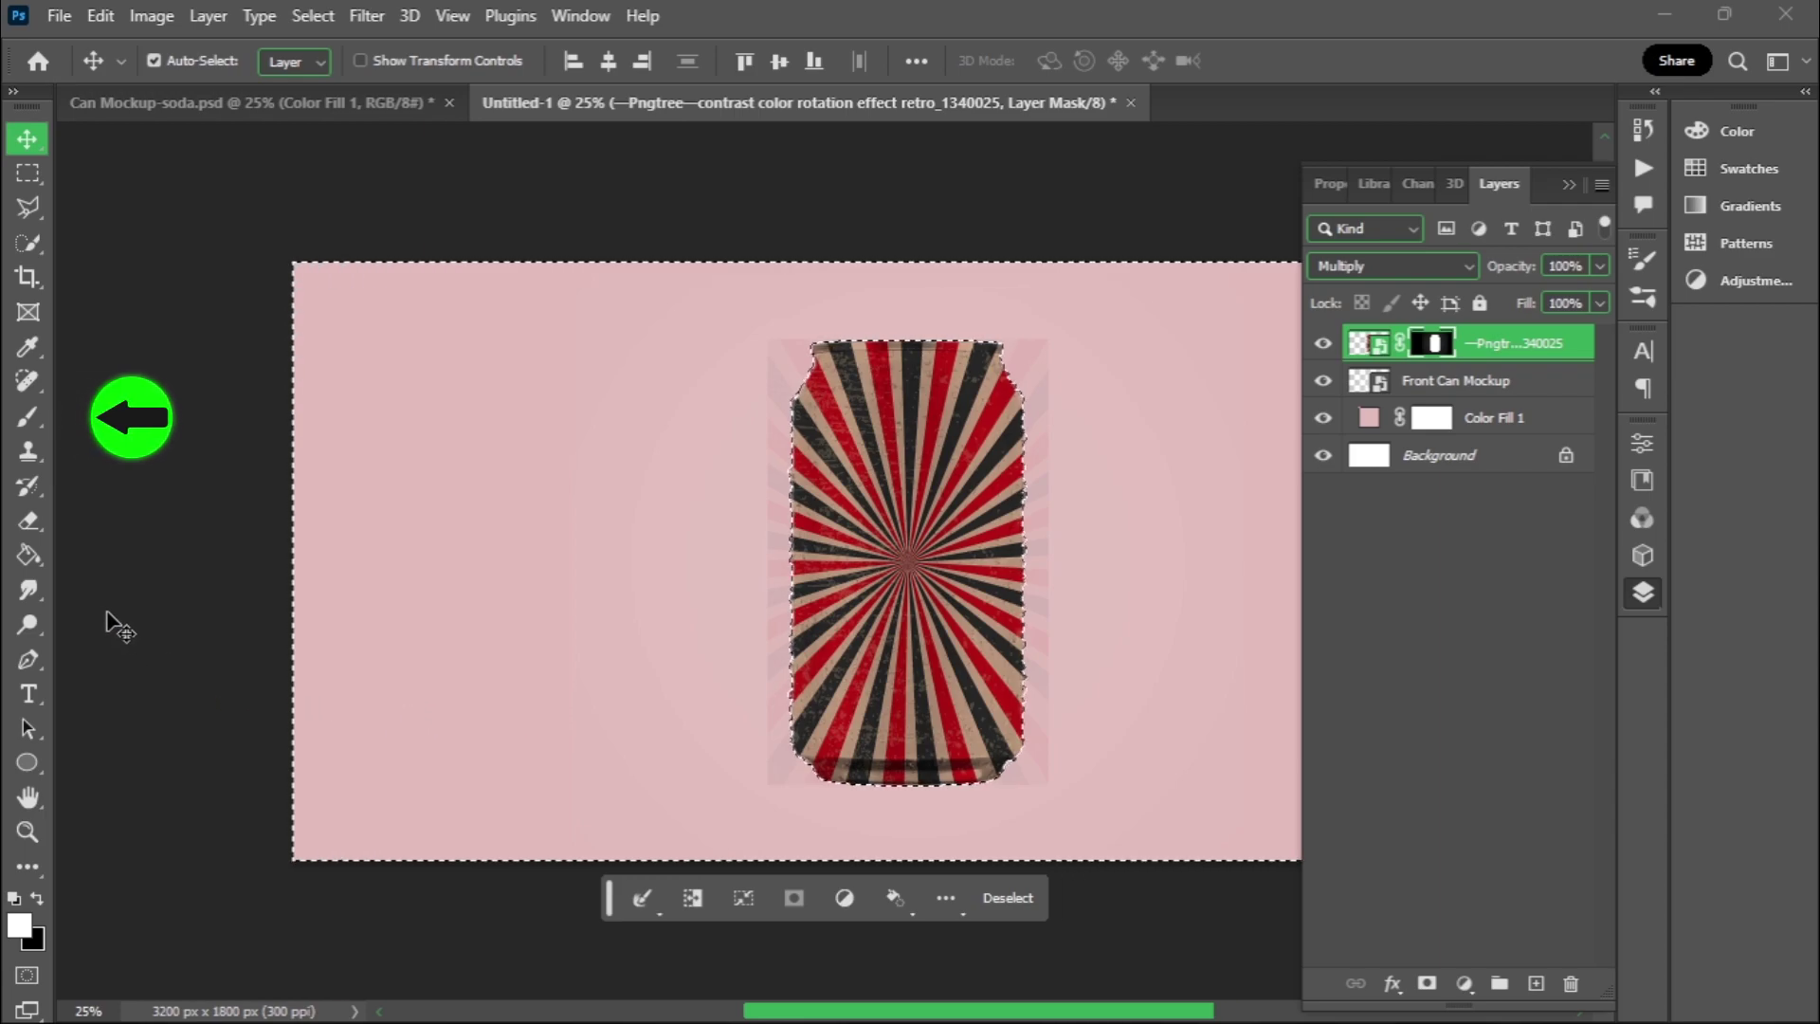
Step: Set up a Hard Round brush at 98% hardness with 100% flow
click(27, 419)
right_click(654, 546)
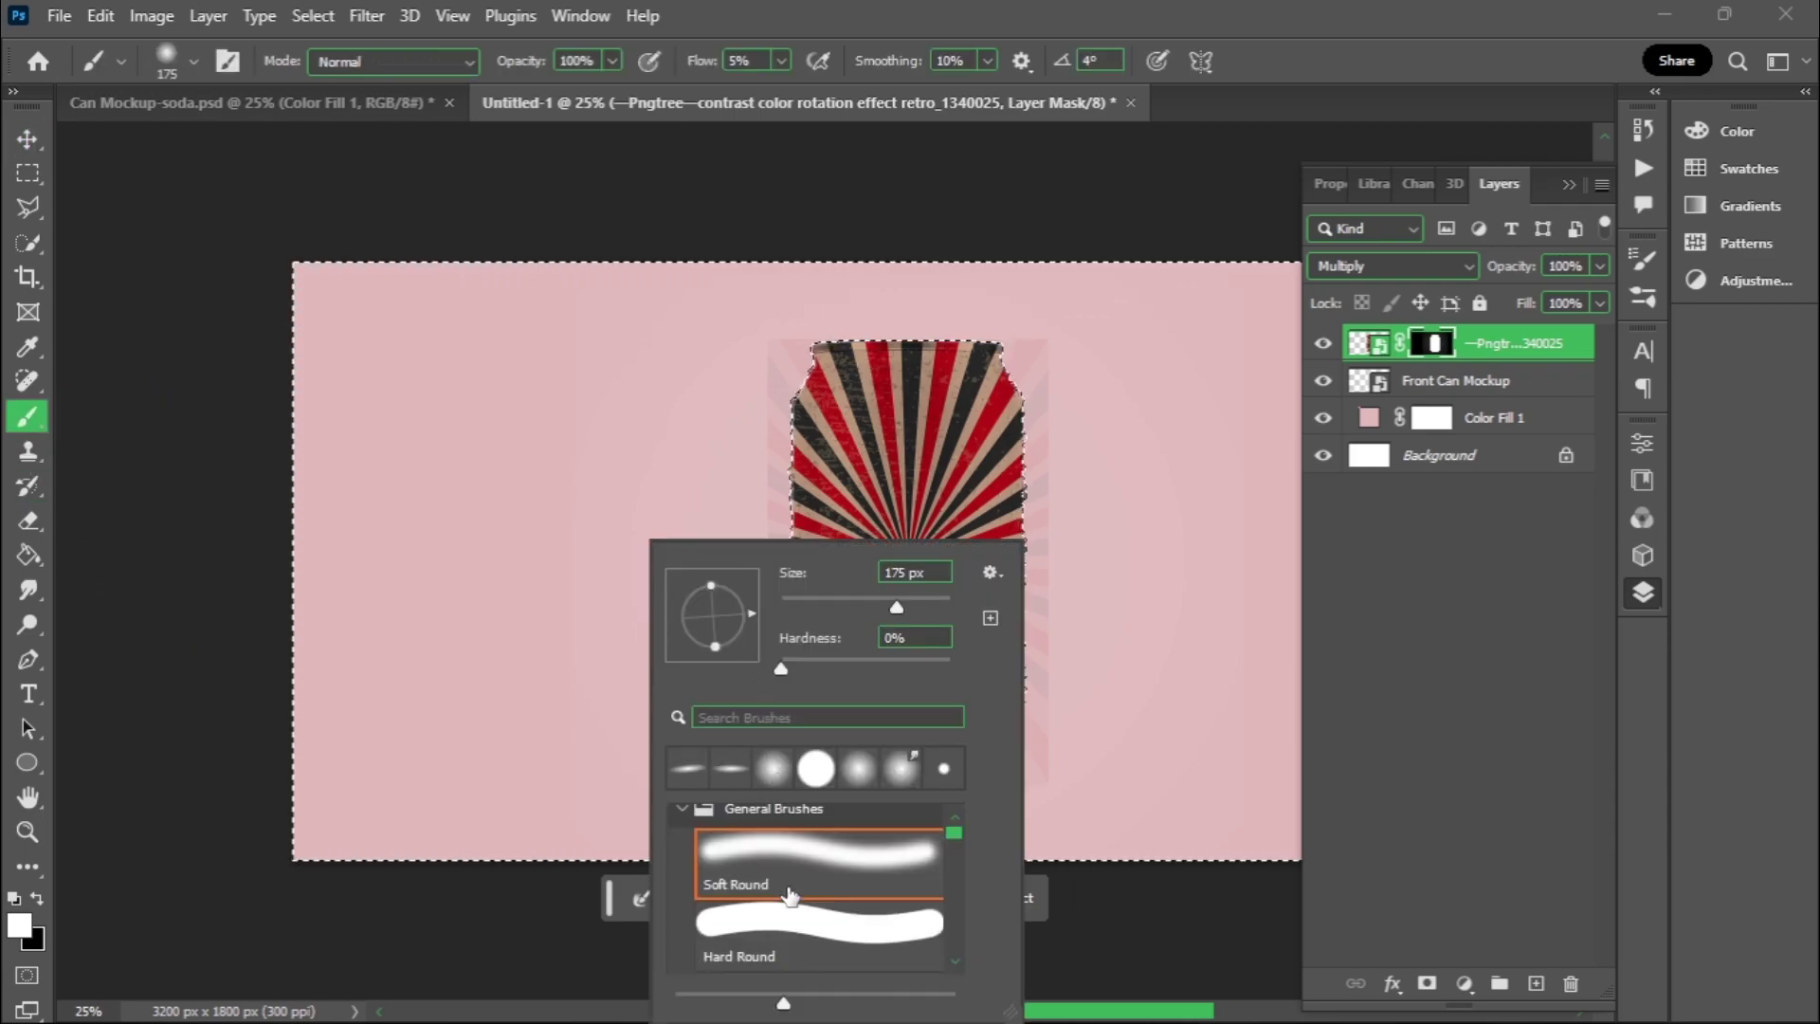
click(785, 947)
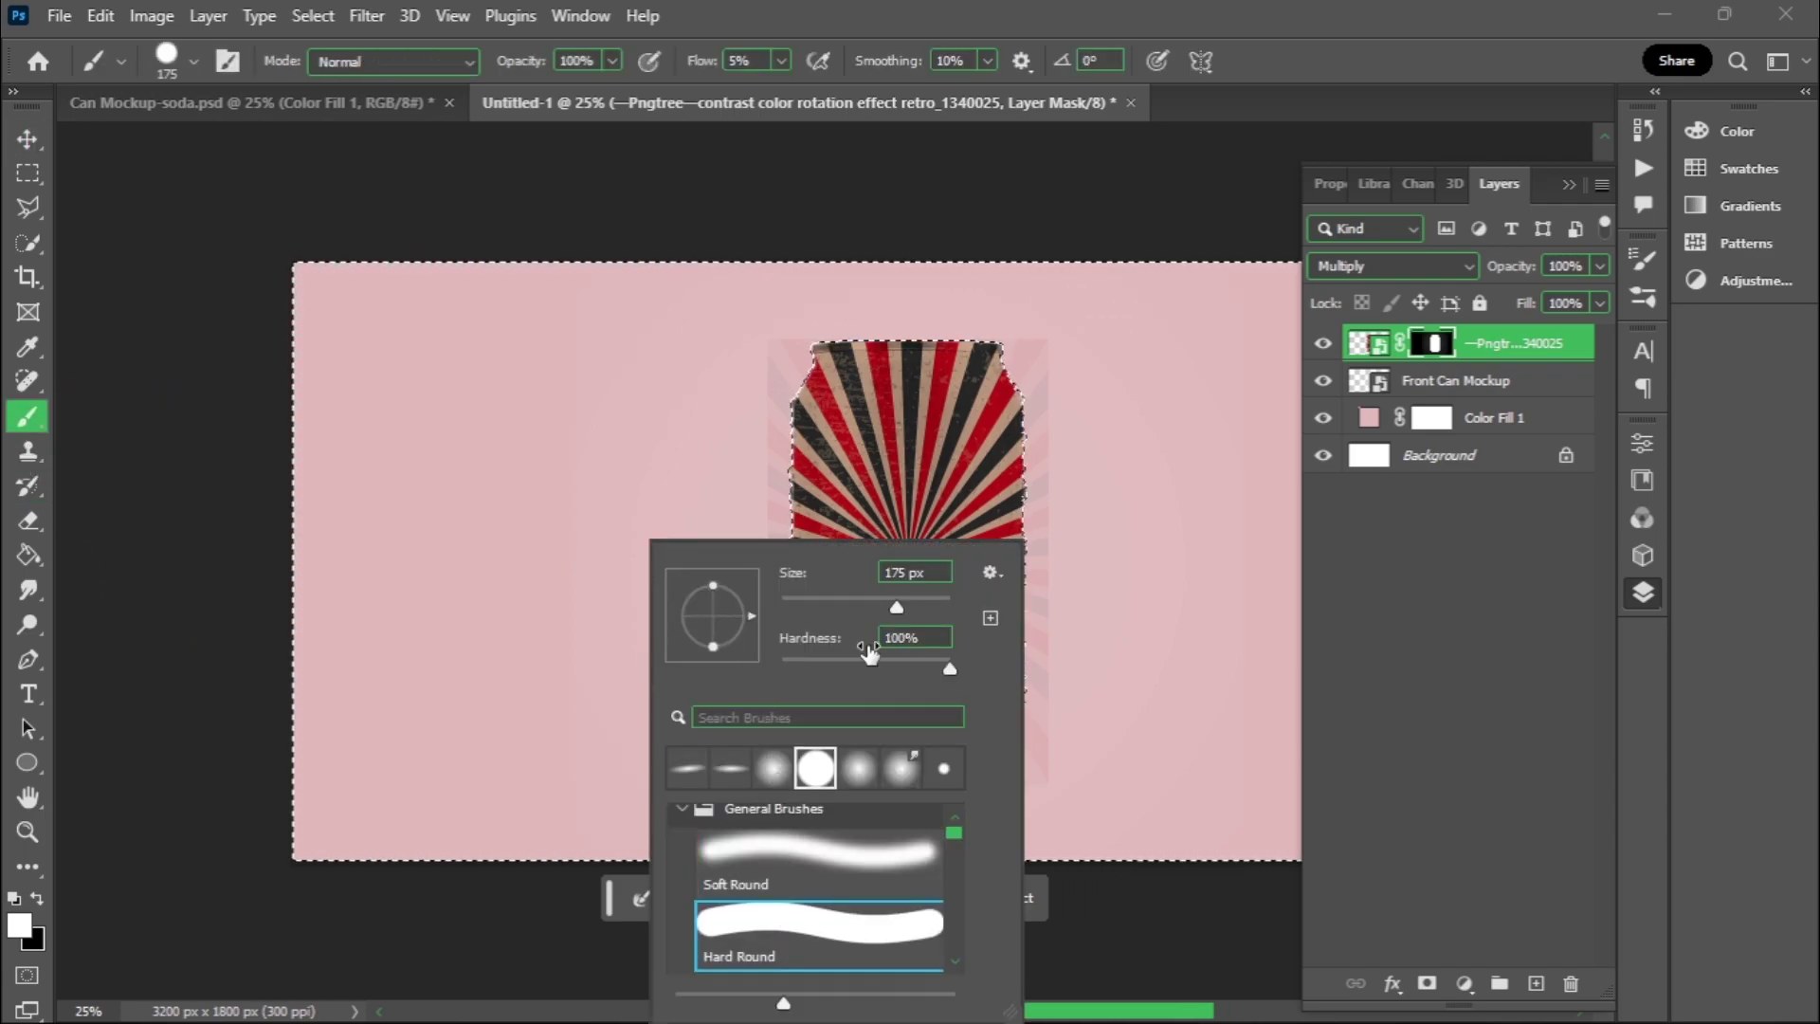
drag(946, 668, 942, 668)
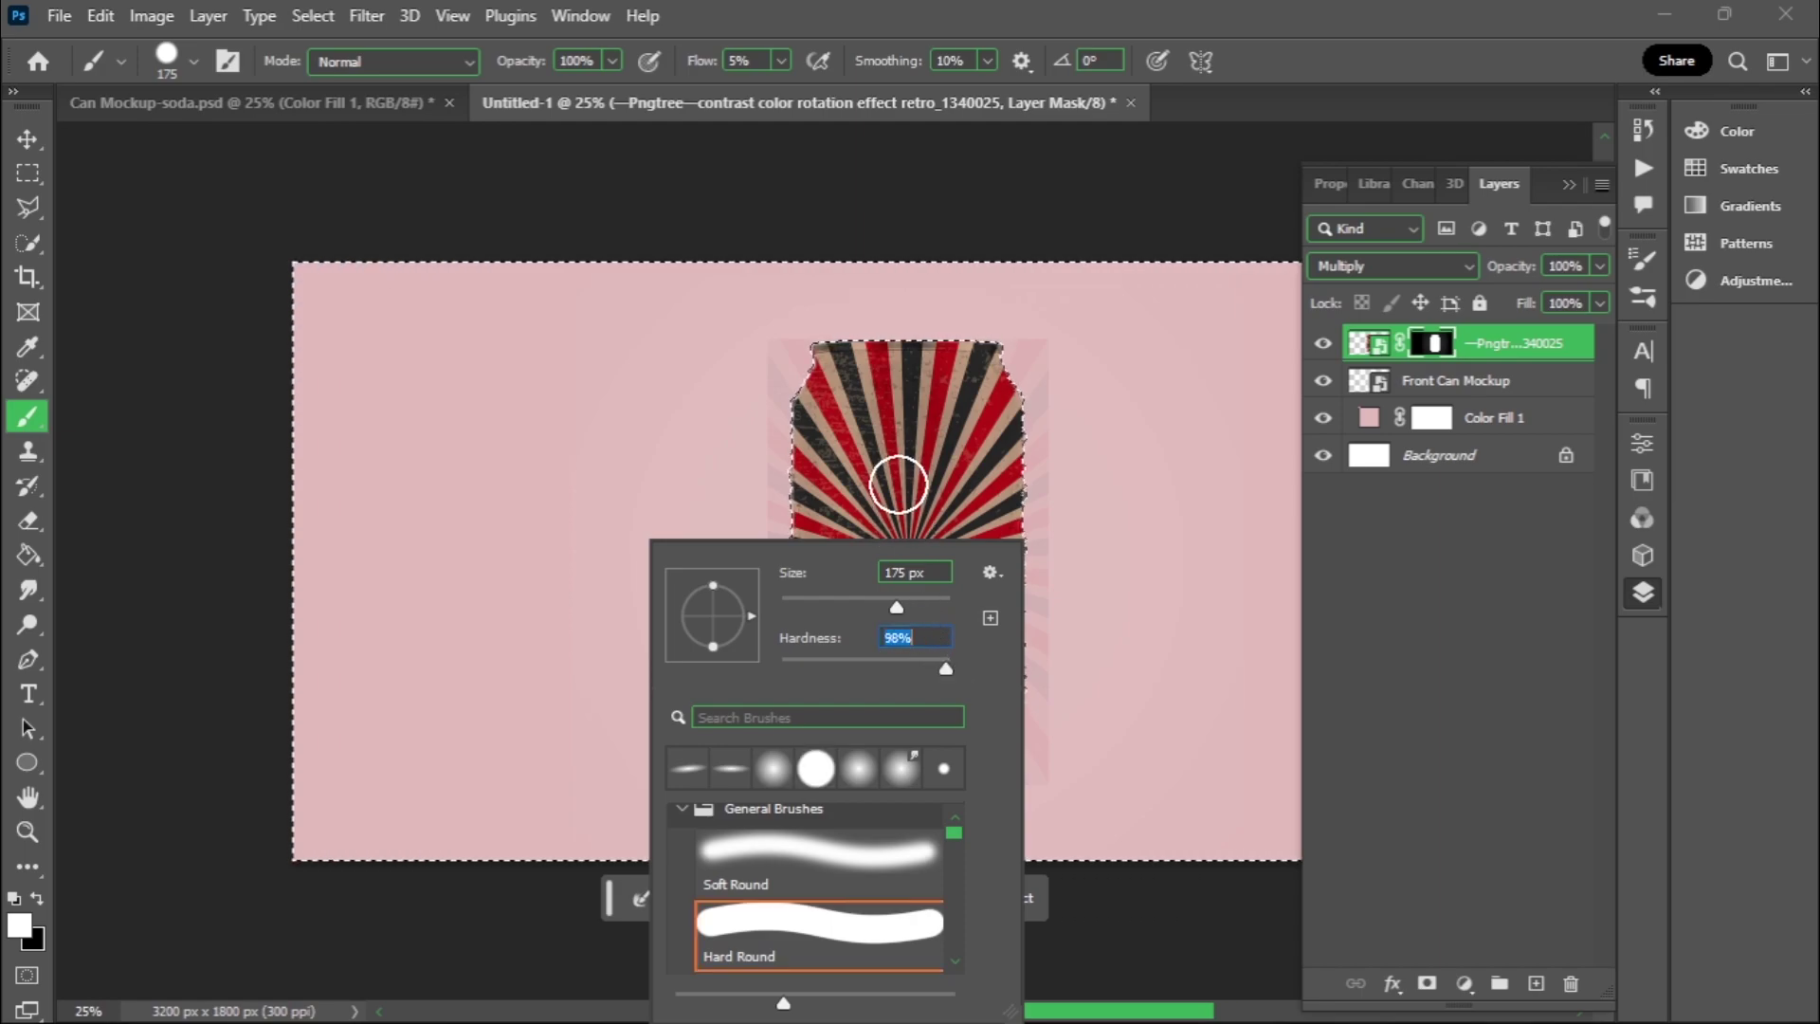
key(Return)
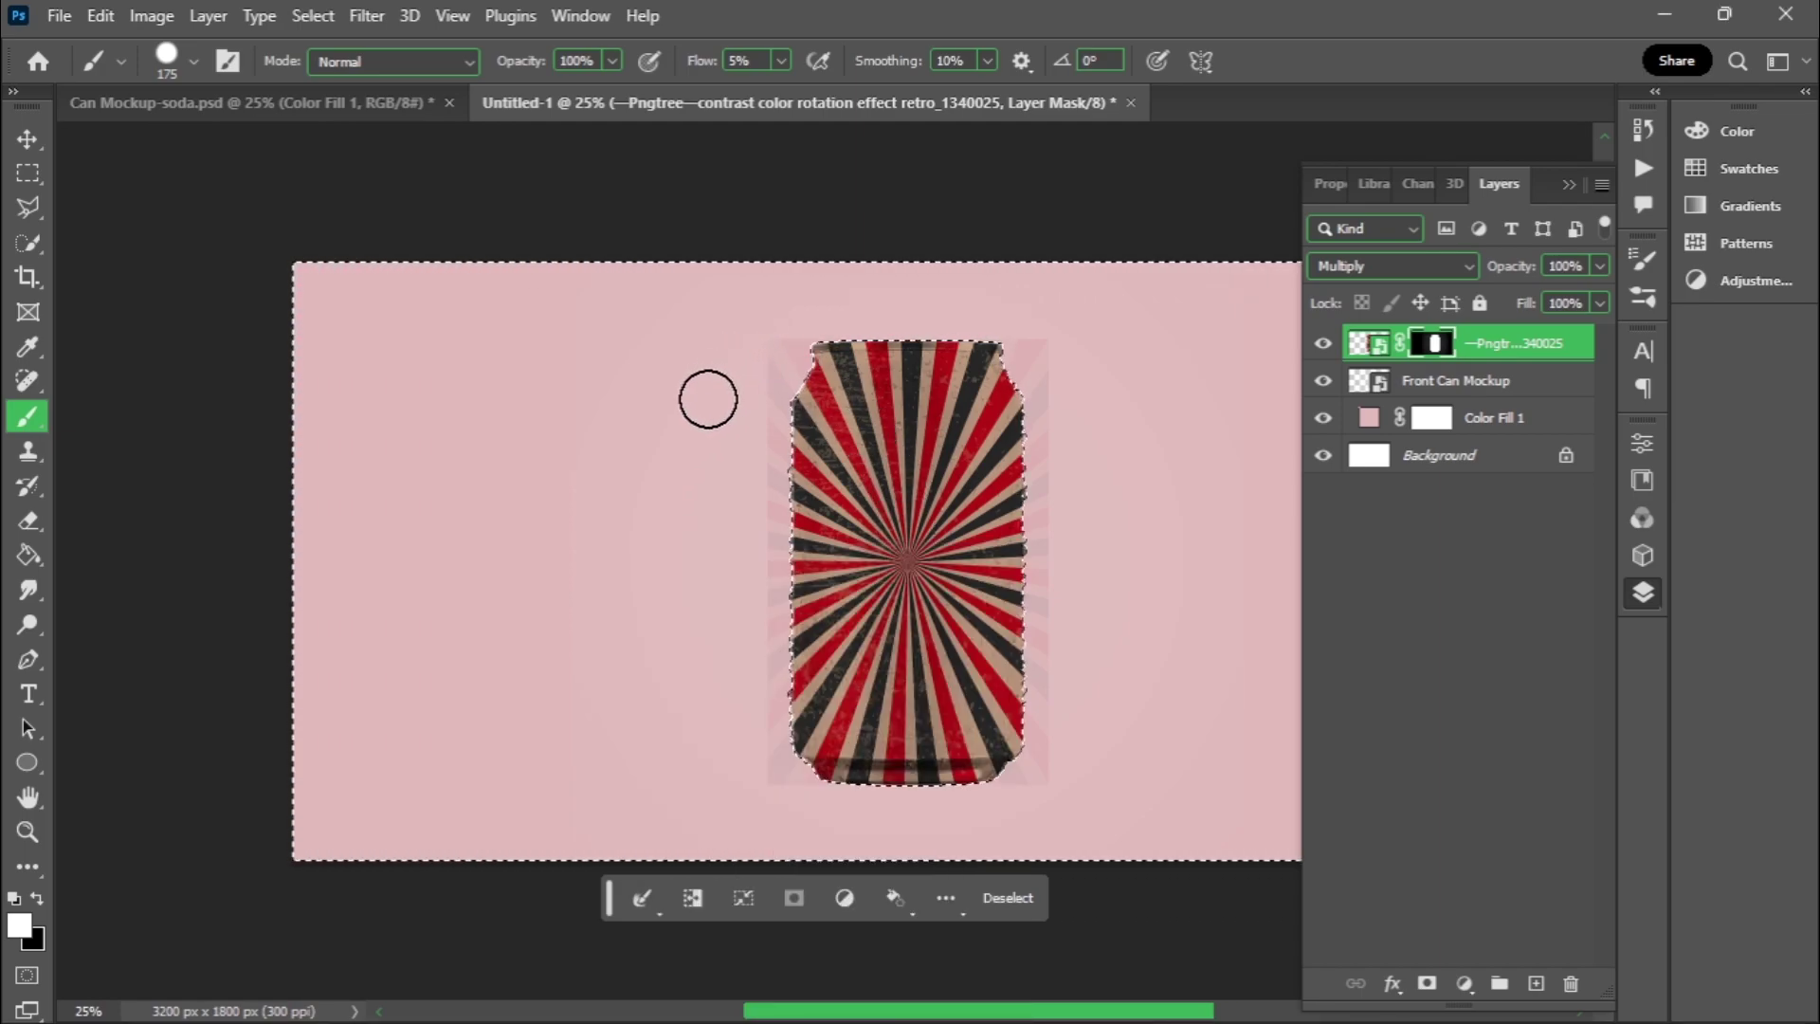
click(781, 60)
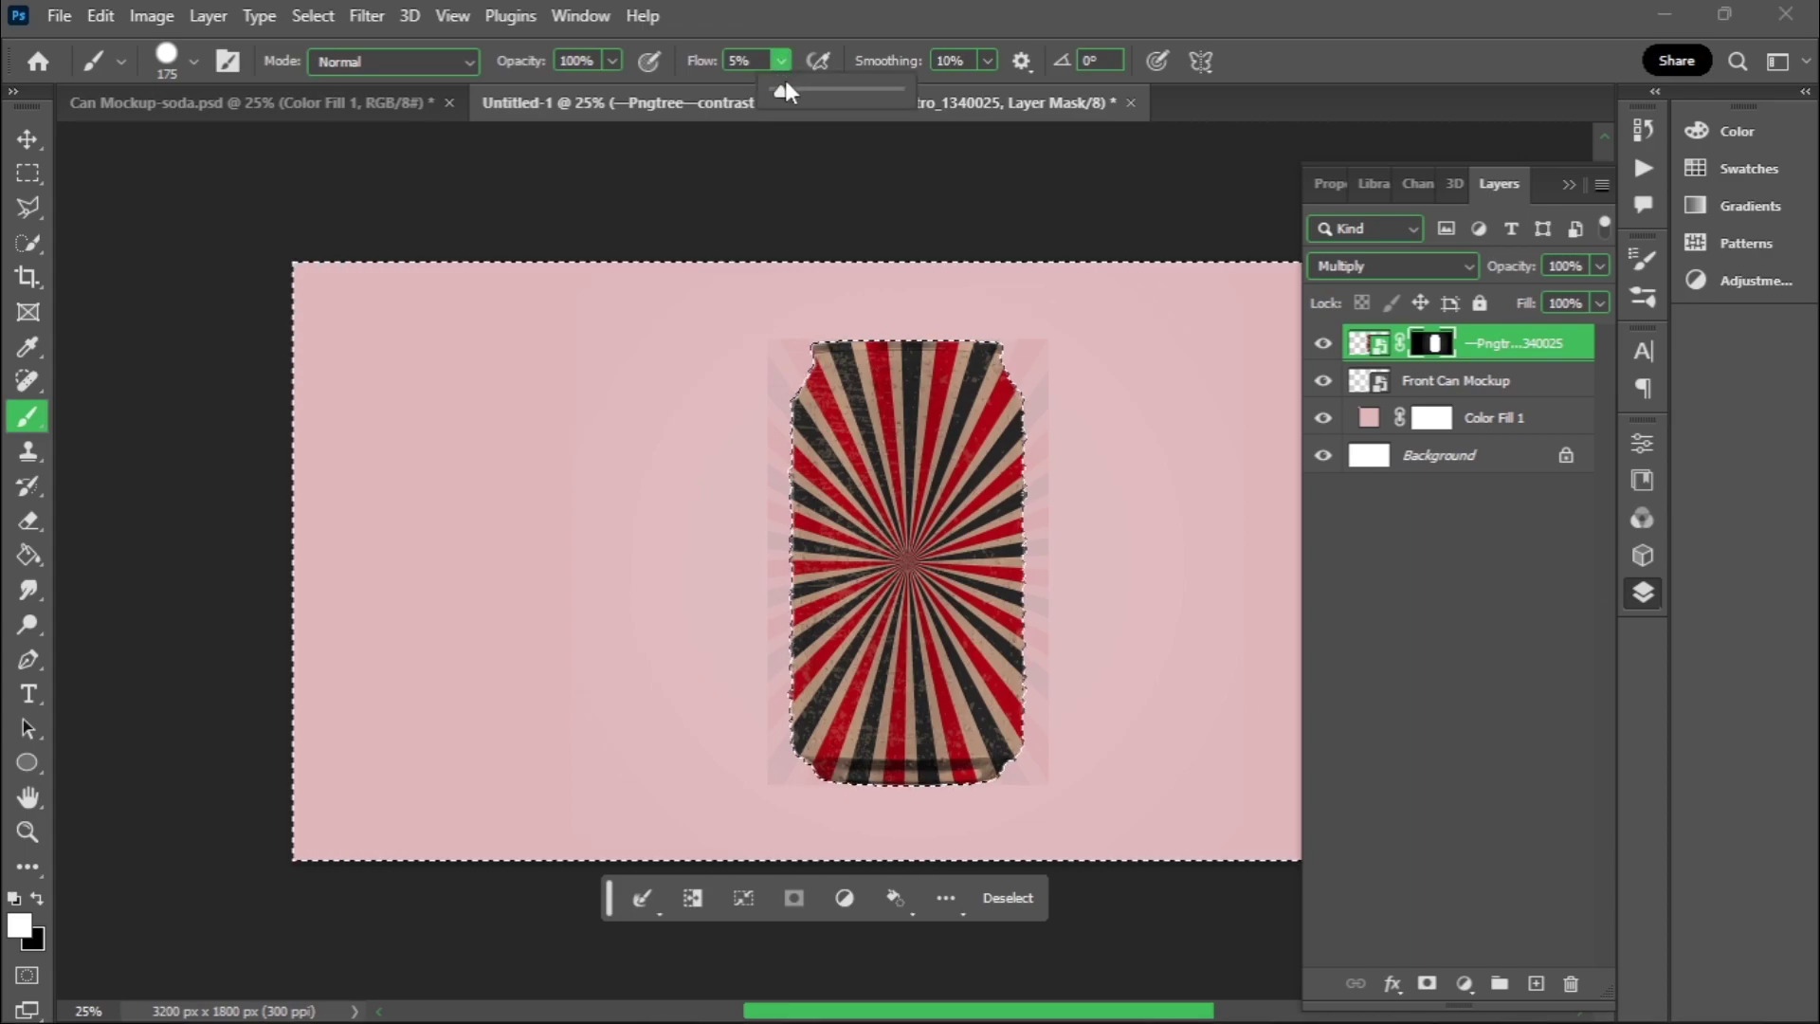
drag(785, 85, 948, 85)
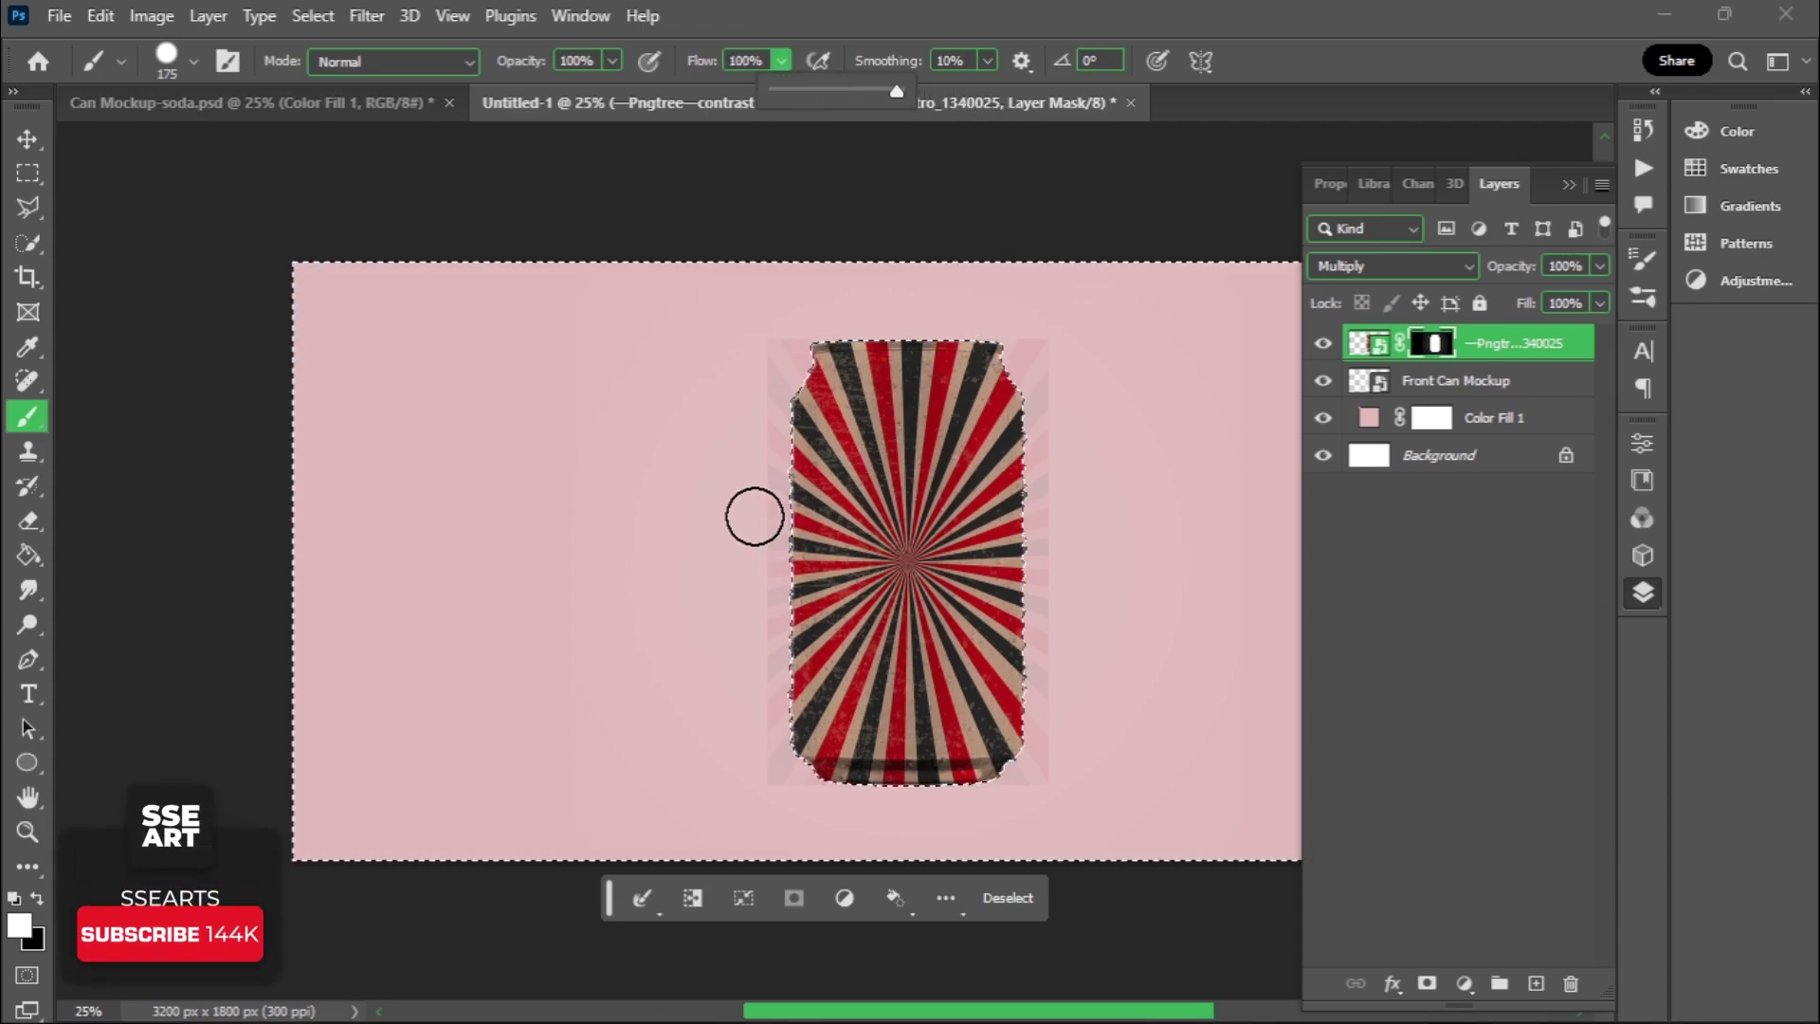
Step: Paint black into the mask outside the can to remove stray stripes, then deselect
drag(755, 516, 772, 650)
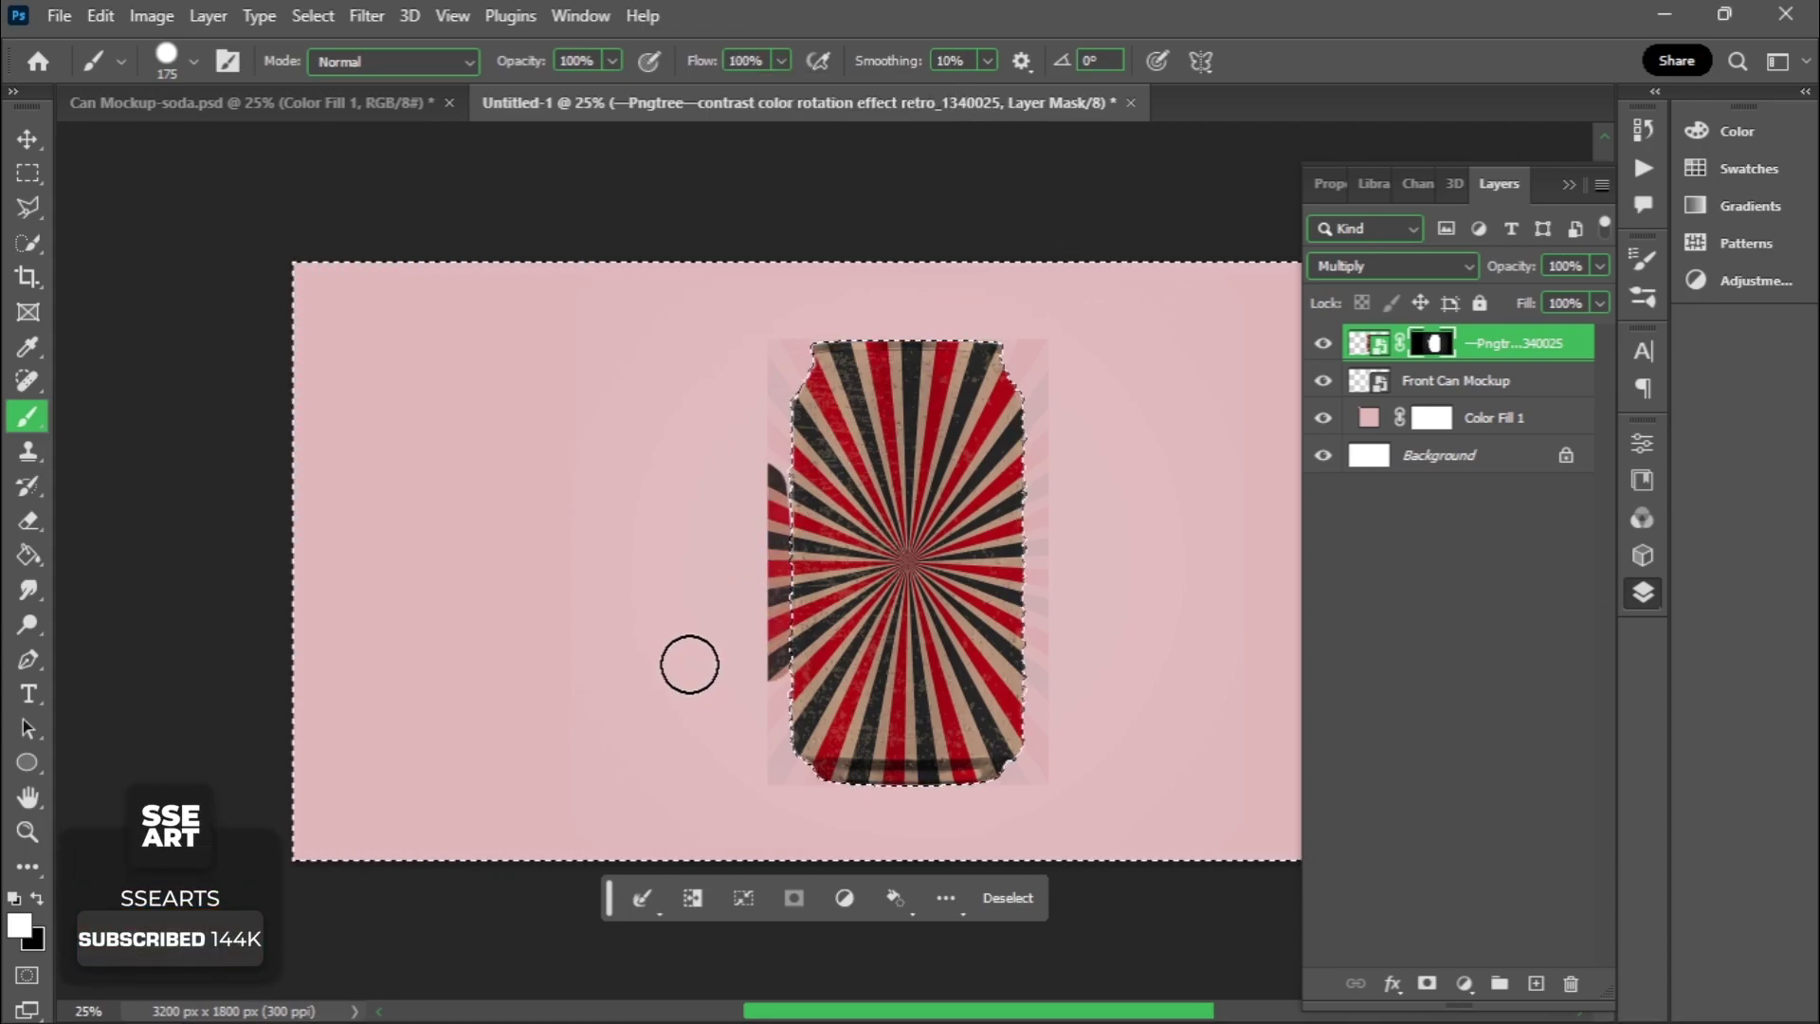
click(37, 898)
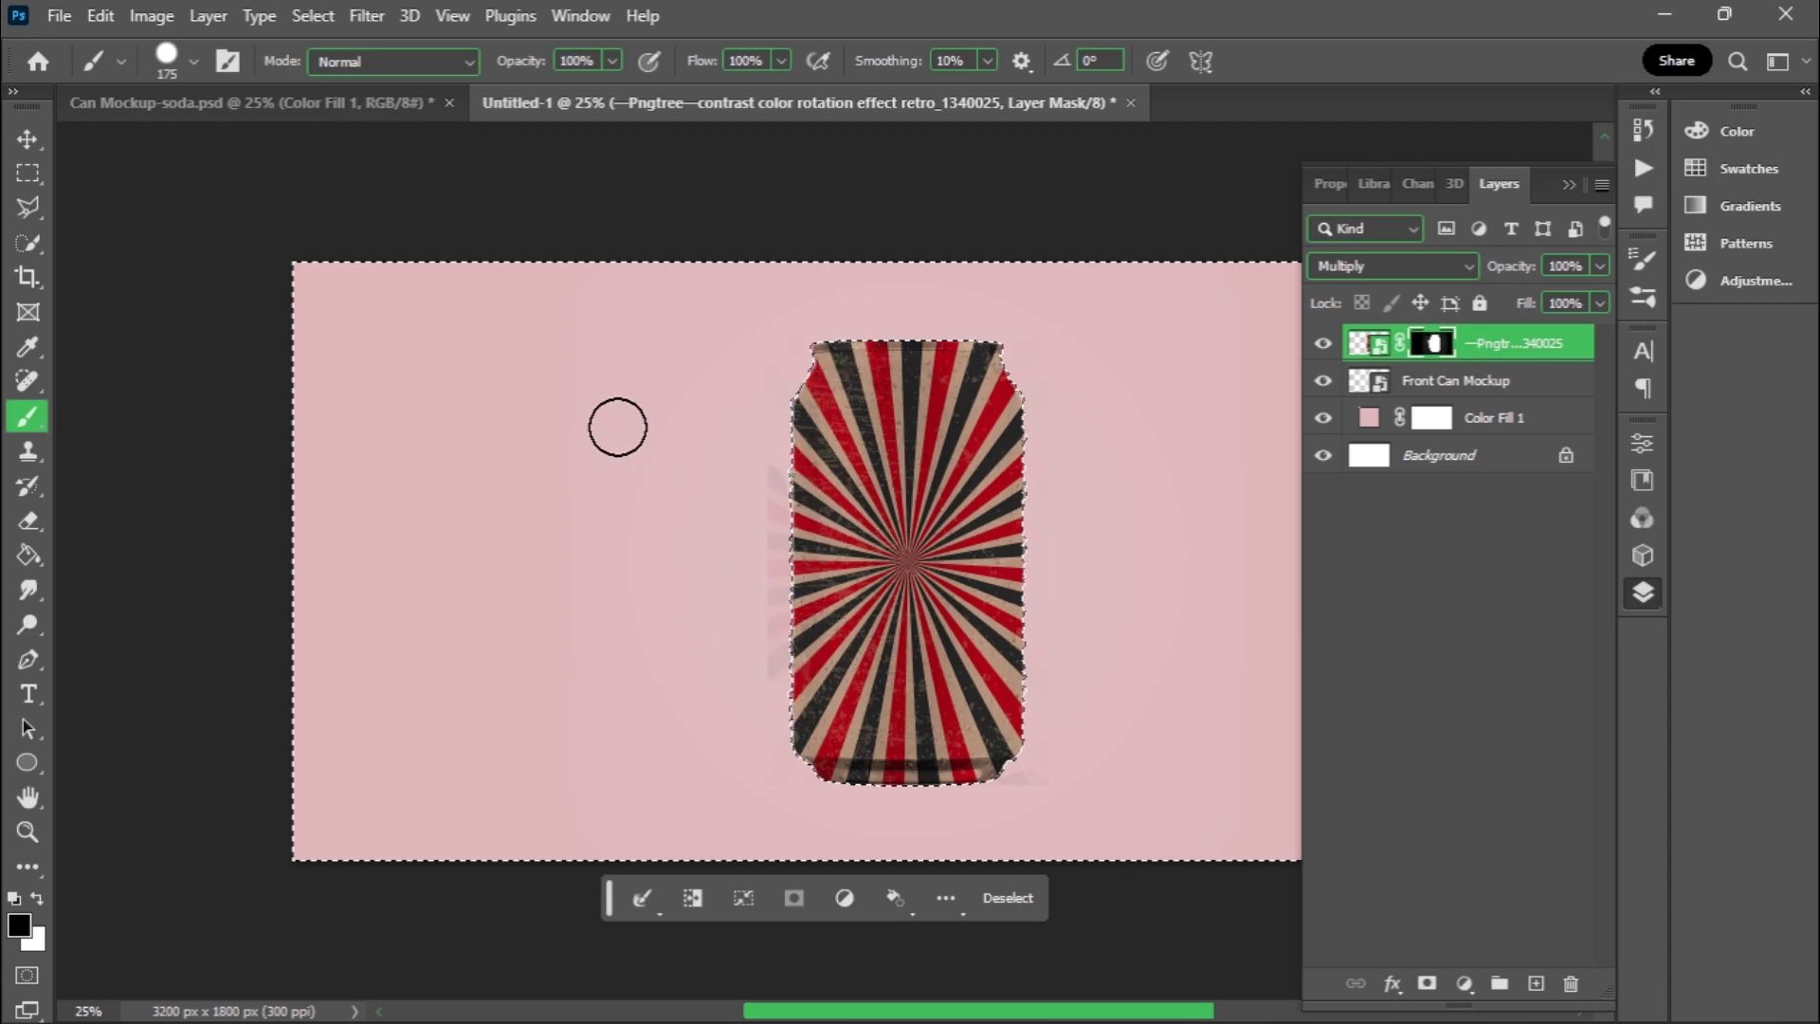
mouse_move(604, 680)
mouse_down()
mouse_move(784, 560)
mouse_move(938, 800)
mouse_move(837, 322)
mouse_move(1024, 417)
mouse_up()
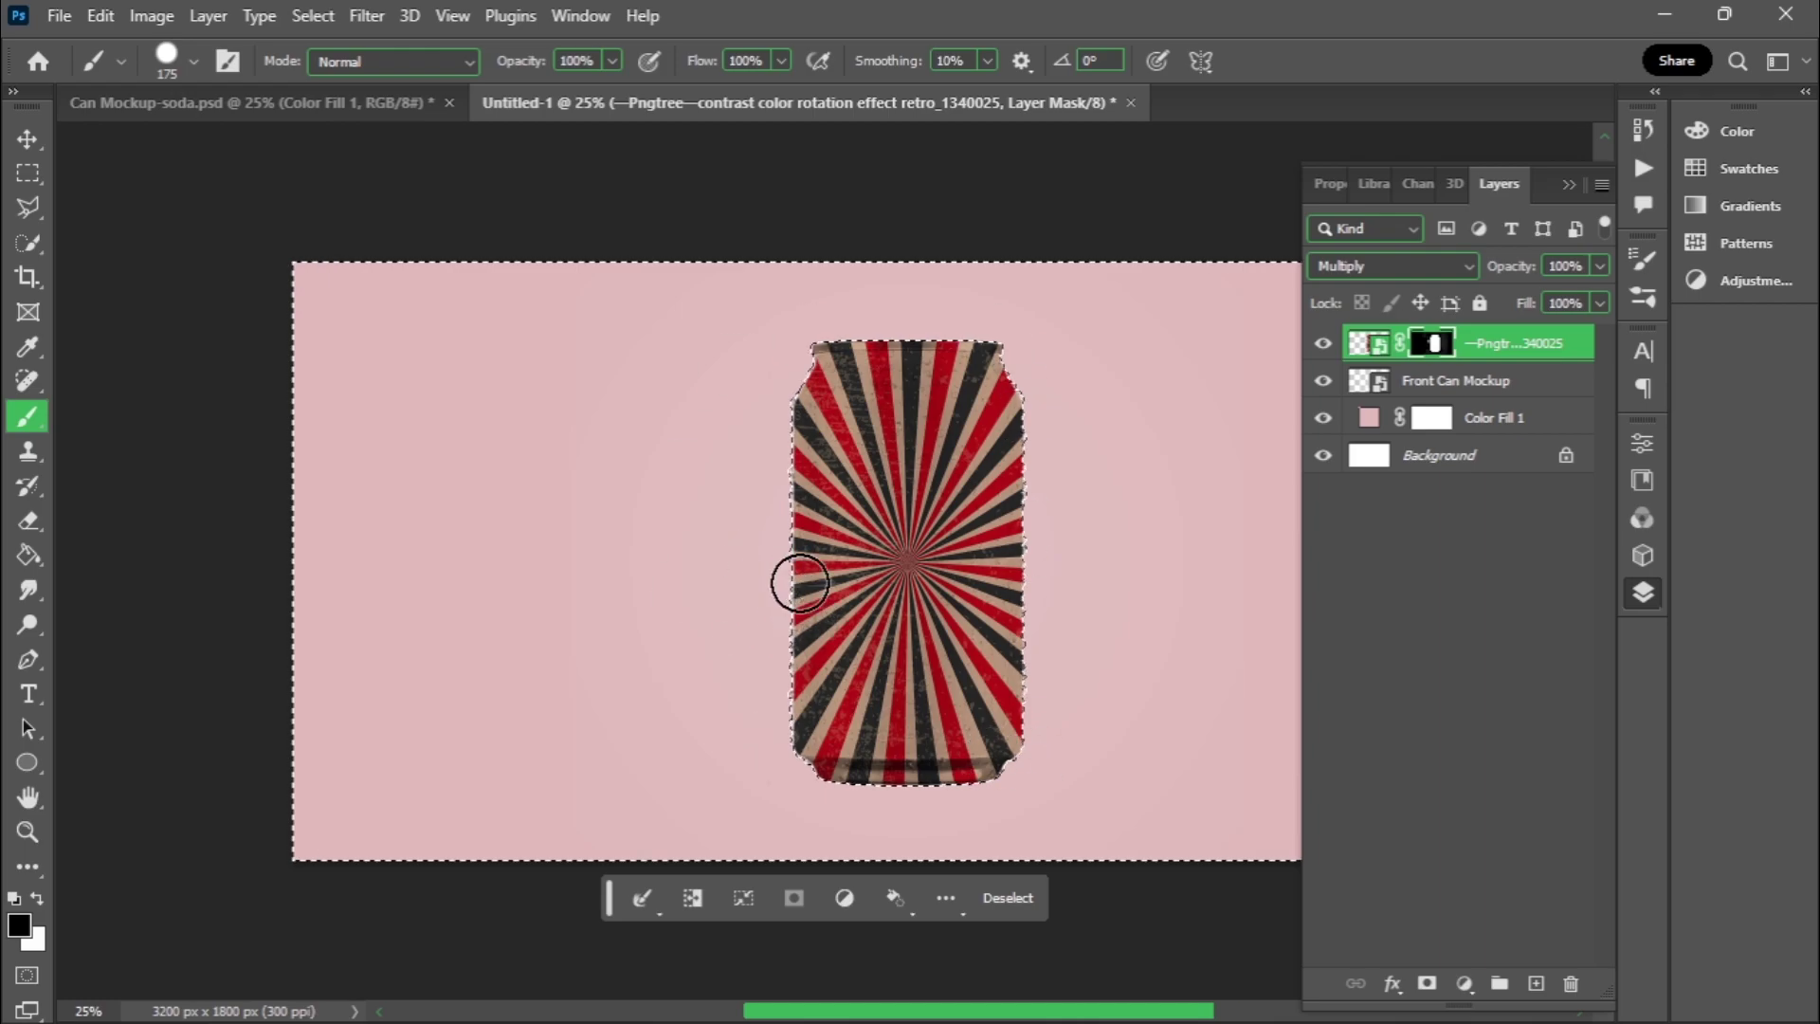
key(bracketright)
key(bracketright)
key(bracketright)
key(bracketright)
key(bracketright)
key(bracketright)
key(bracketright)
key(bracketright)
key(bracketright)
key(bracketright)
key(bracketright)
key(bracketright)
key(bracketright)
key(bracketleft)
key(bracketleft)
key(bracketleft)
key(bracketleft)
key(bracketleft)
key(bracketleft)
key(bracketleft)
key(bracketleft)
key(bracketleft)
key(bracketleft)
key(bracketleft)
key(bracketleft)
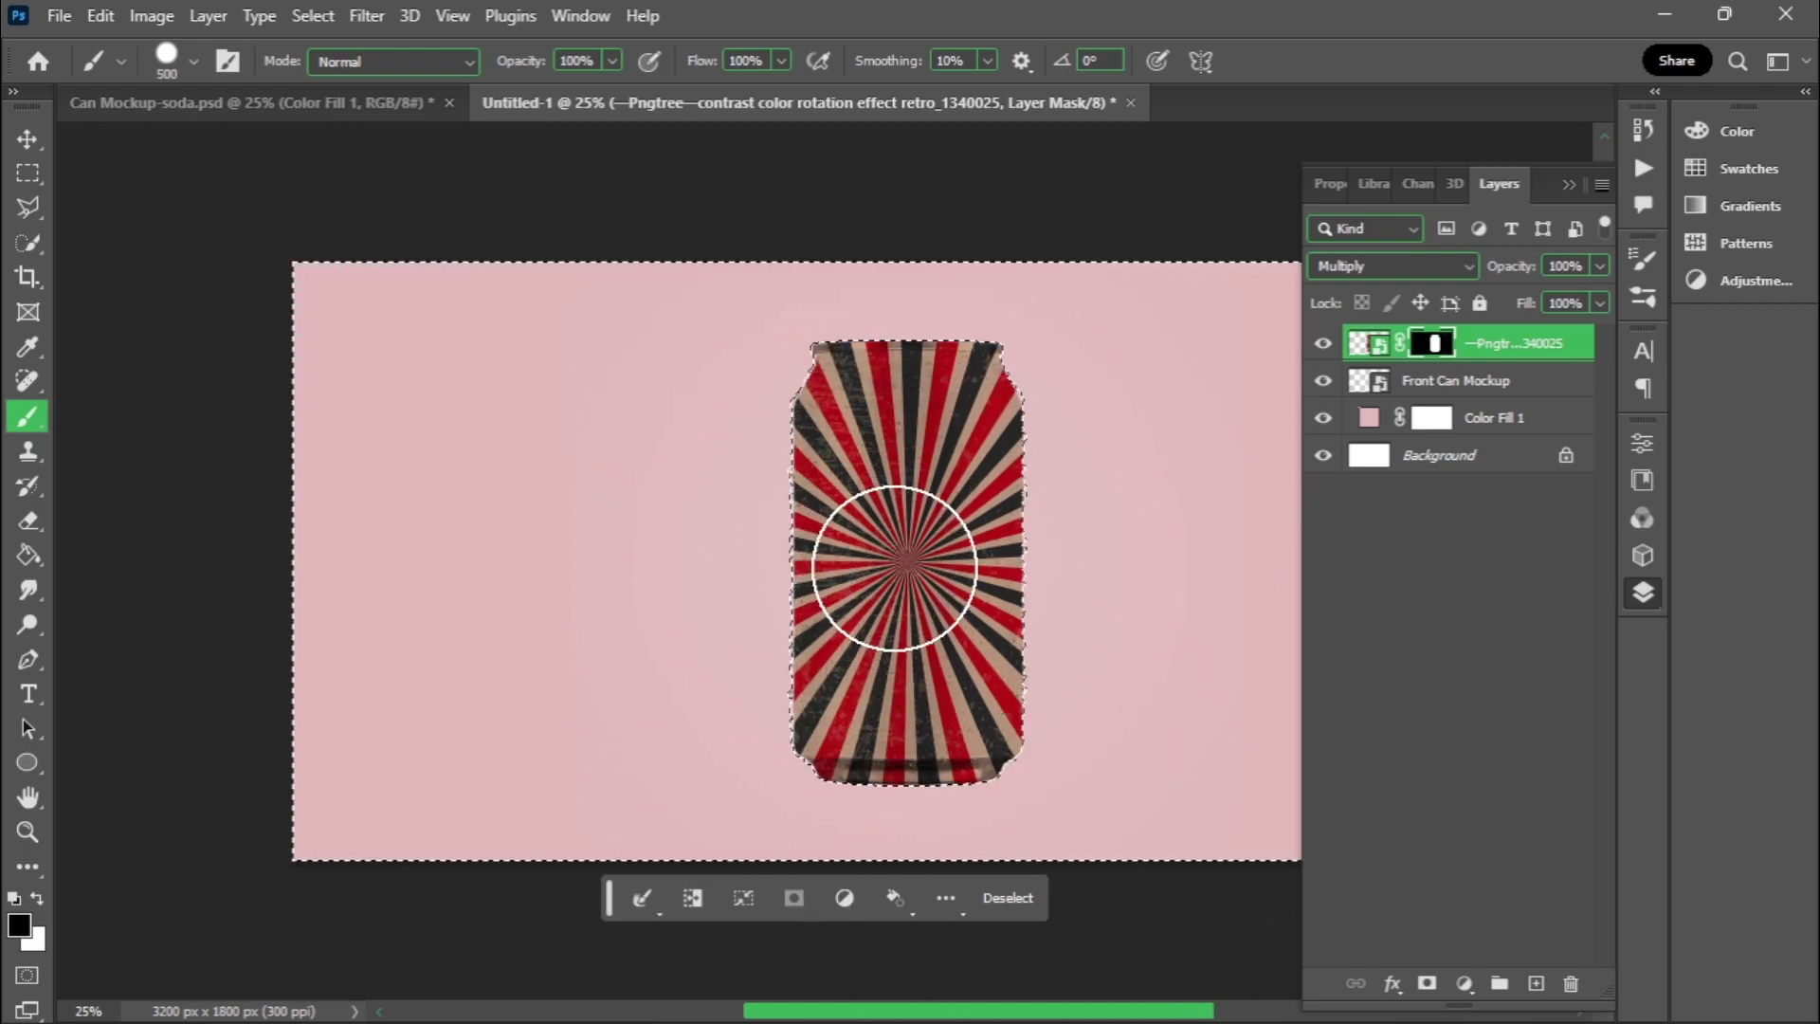
click(1016, 896)
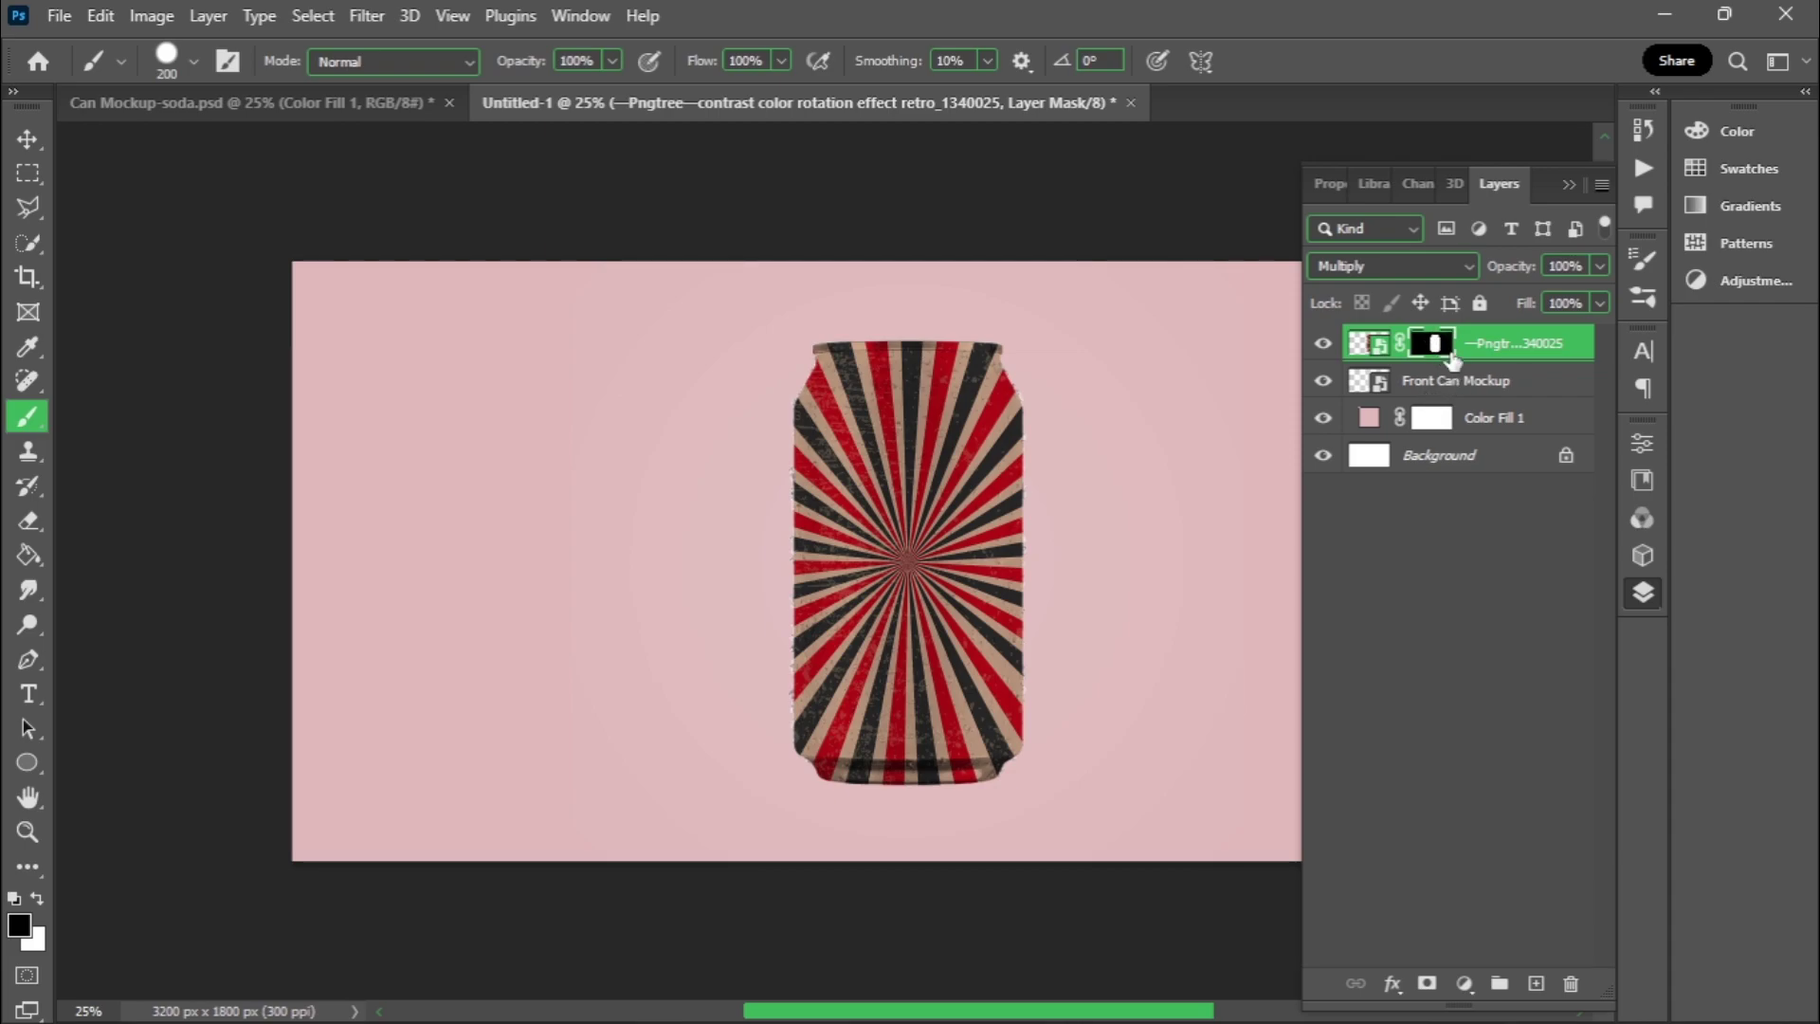
Step: Keep the sunburst in Multiply and split the Blend If Underlying Layer white slider to 221/255
key(ctrl+2)
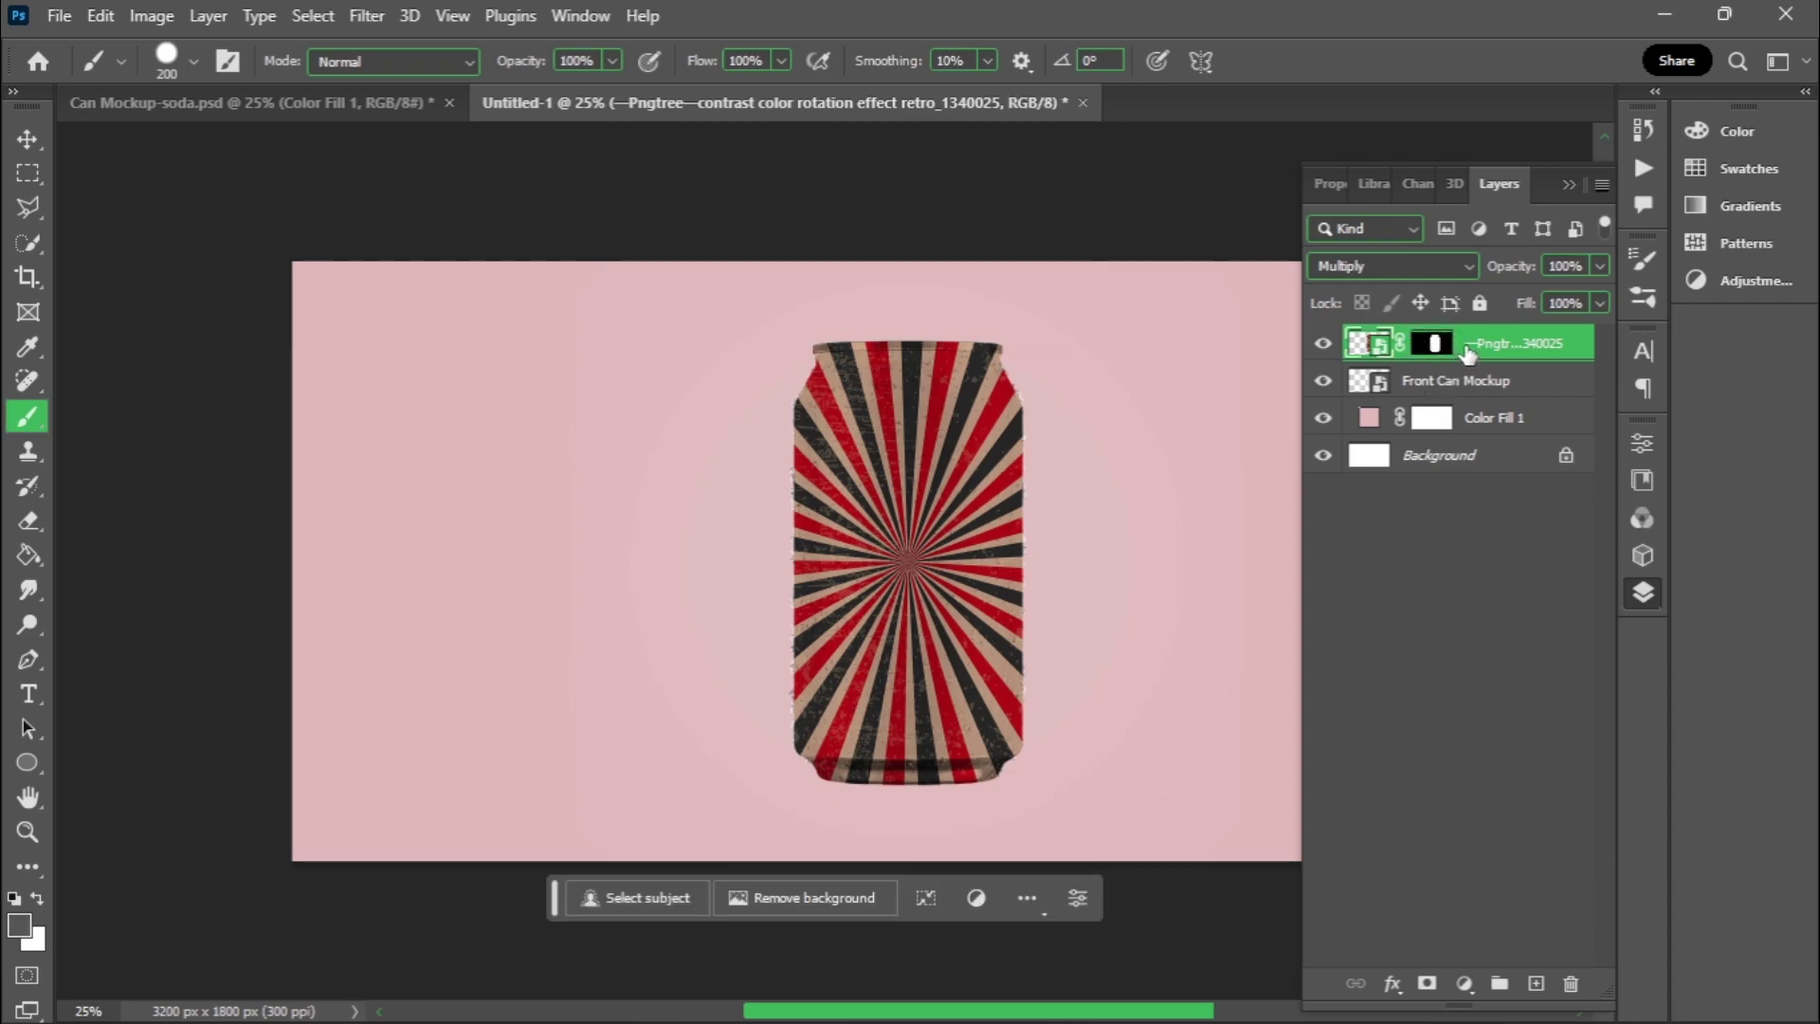
click(1451, 267)
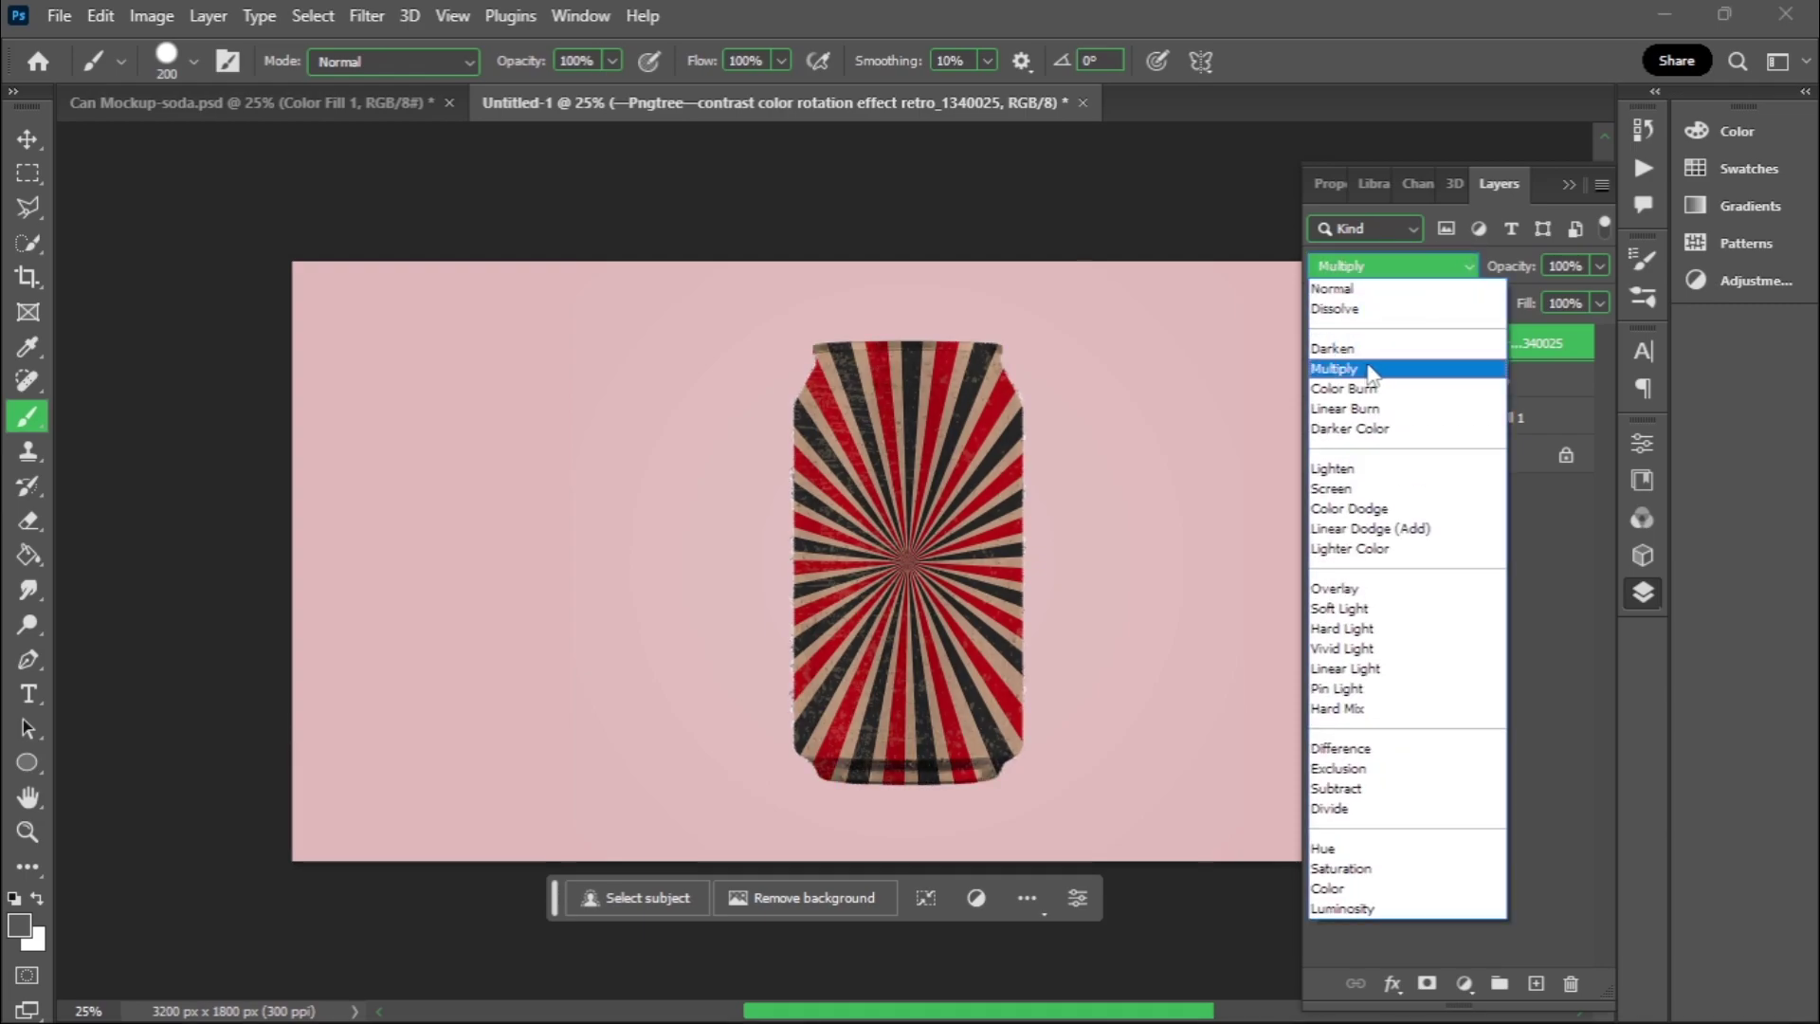
click(1368, 369)
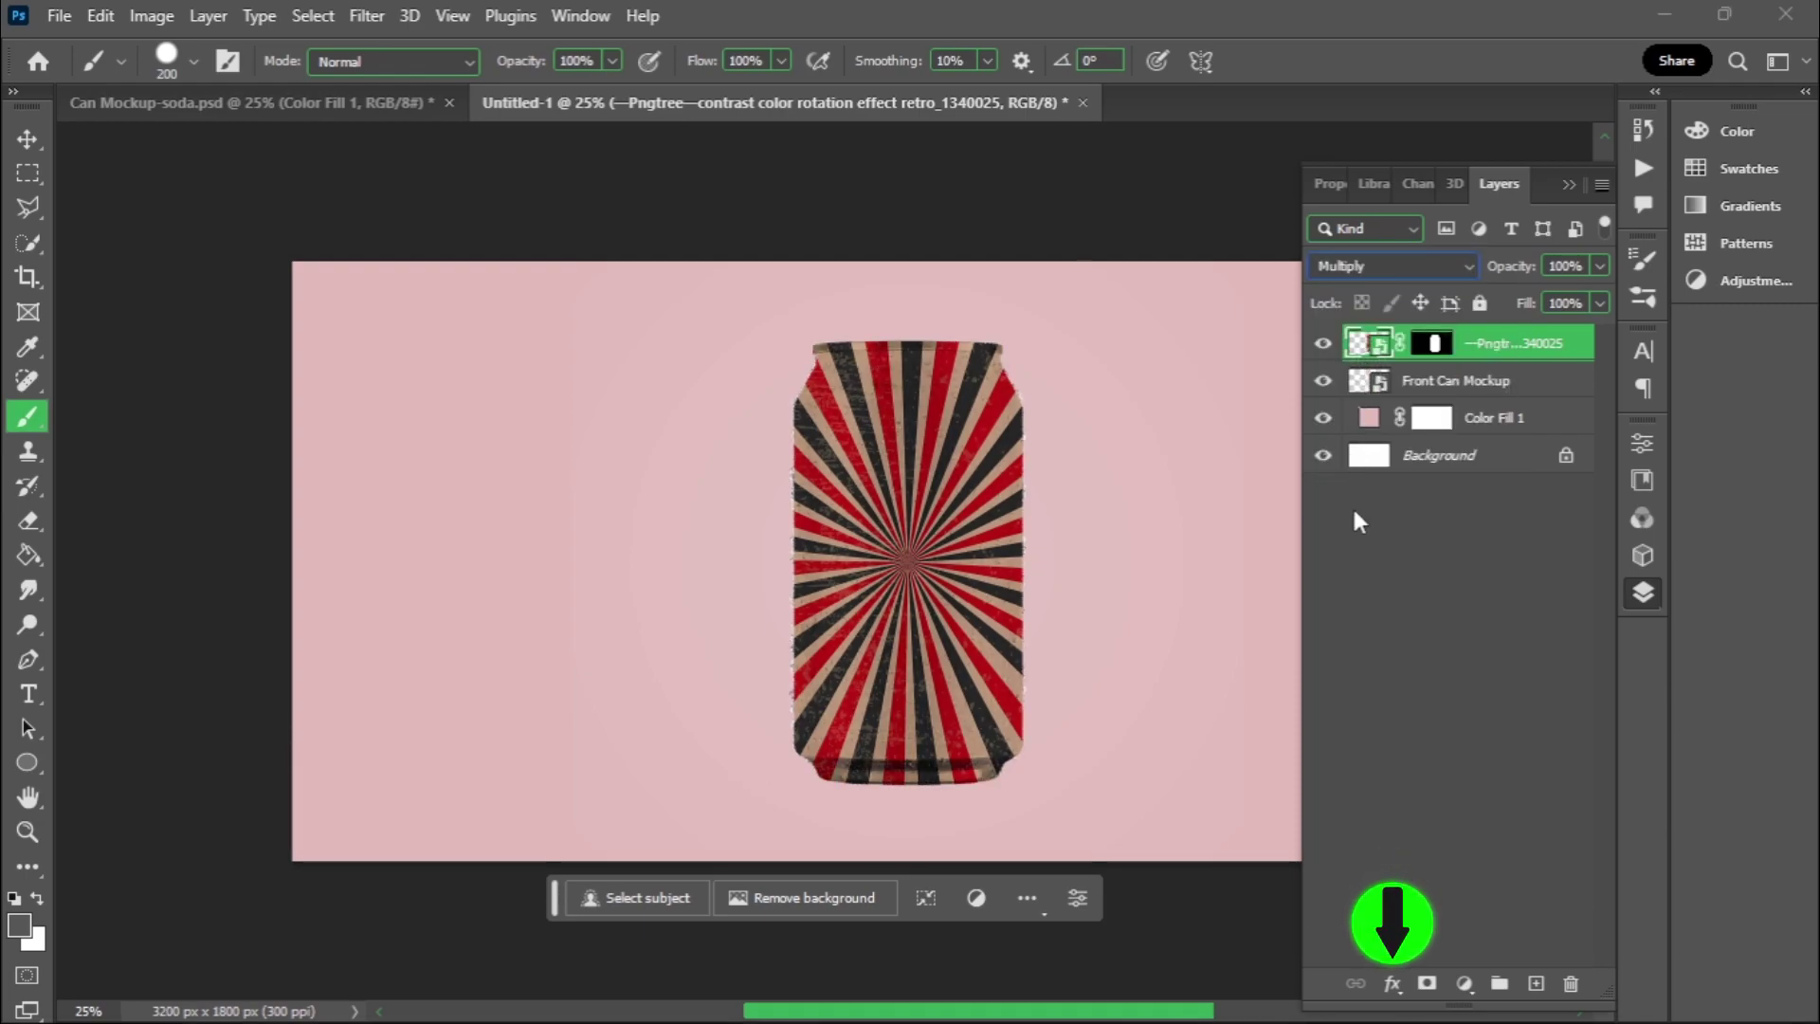
click(1392, 983)
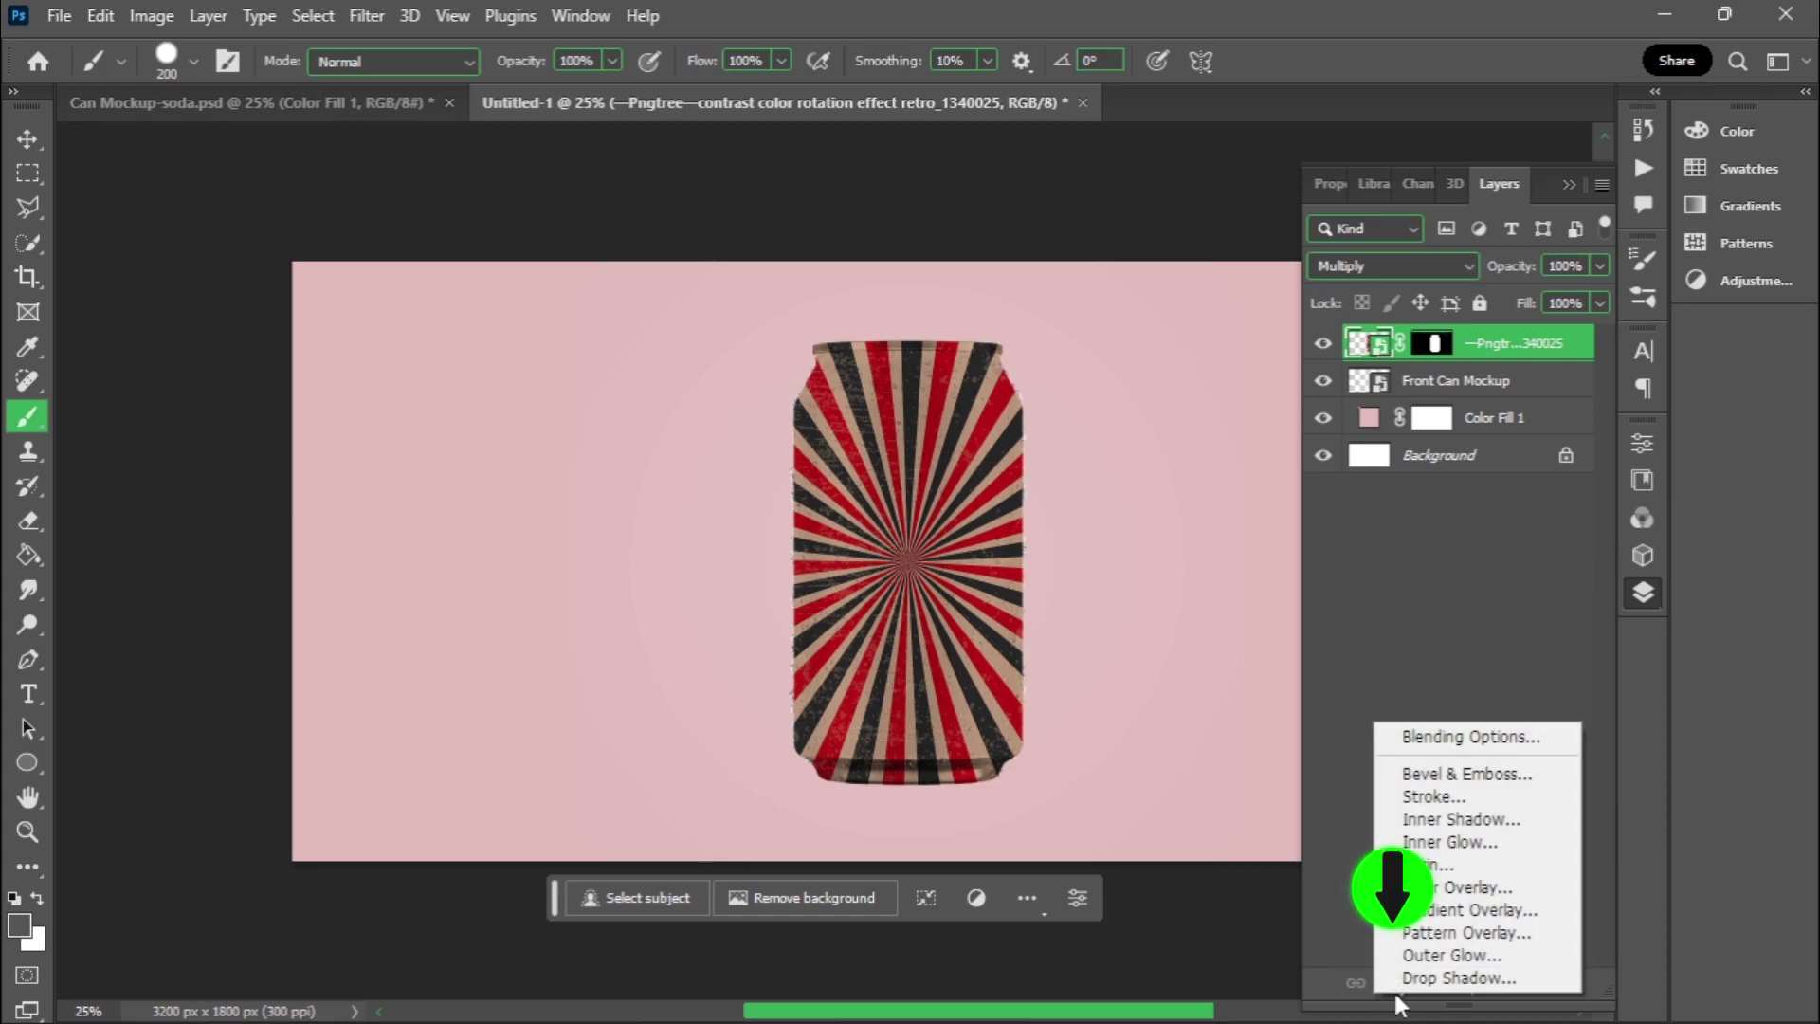
click(1425, 736)
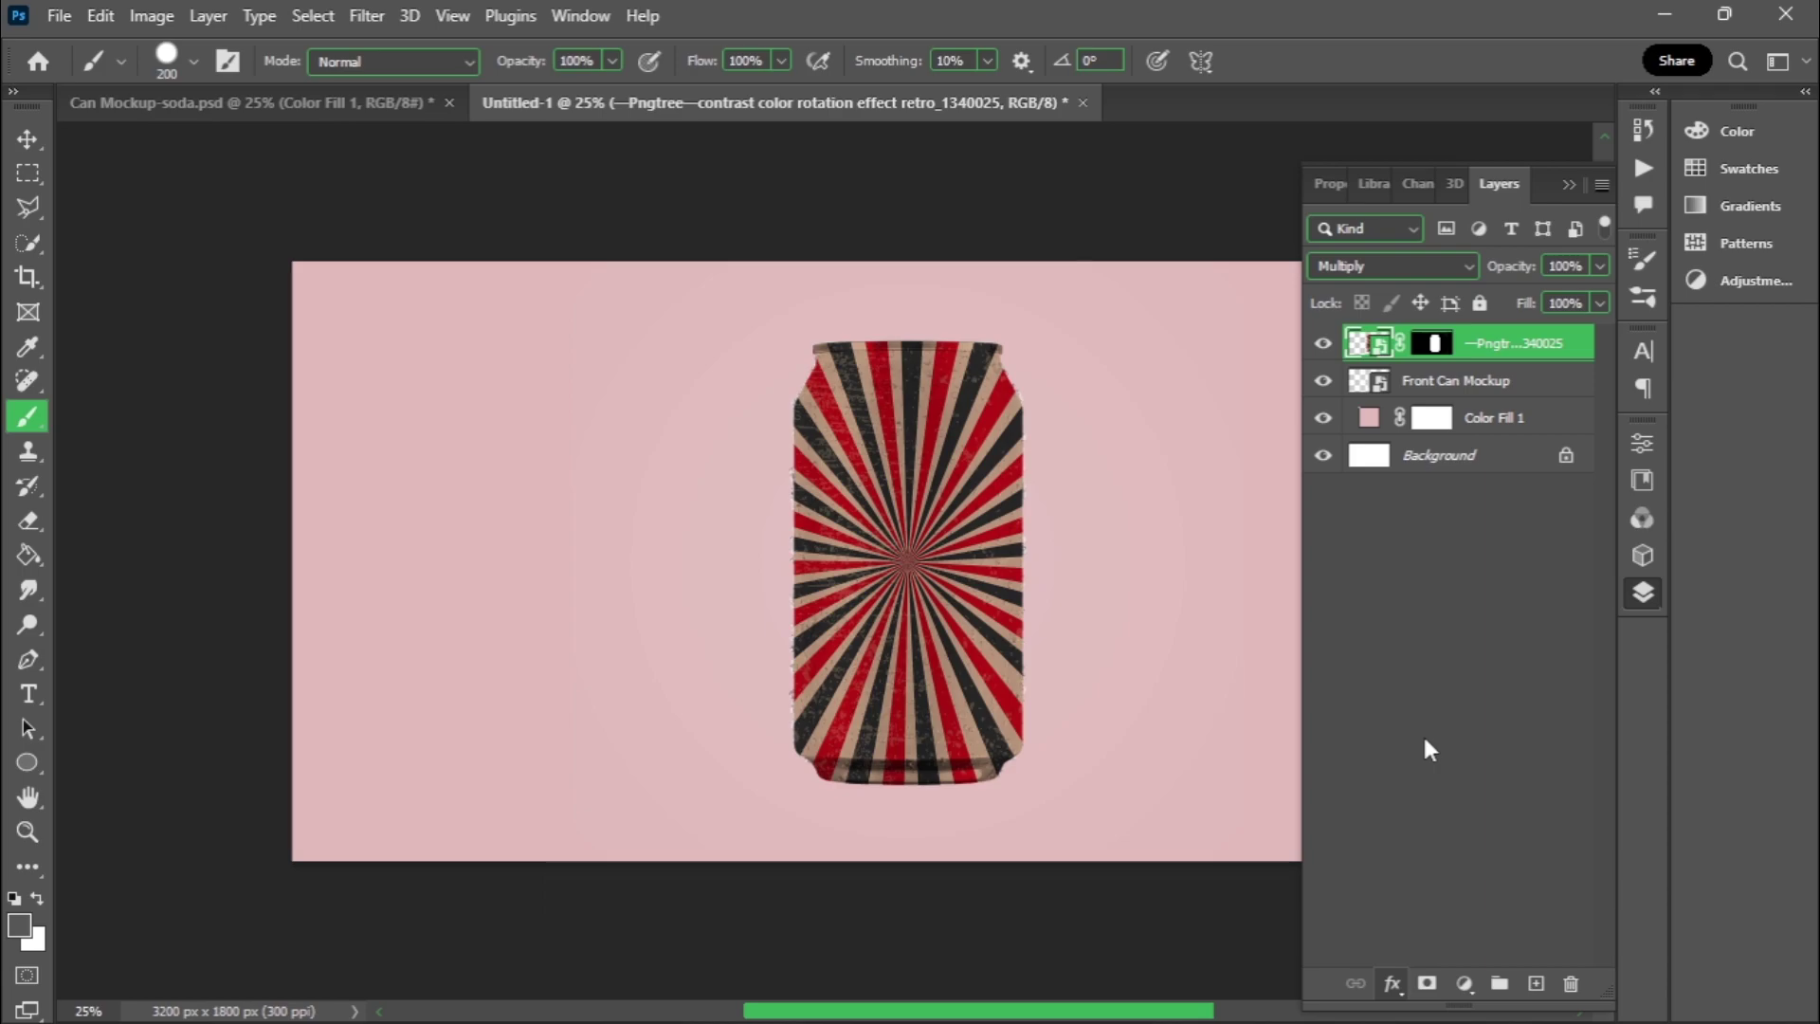
drag(588, 540, 291, 541)
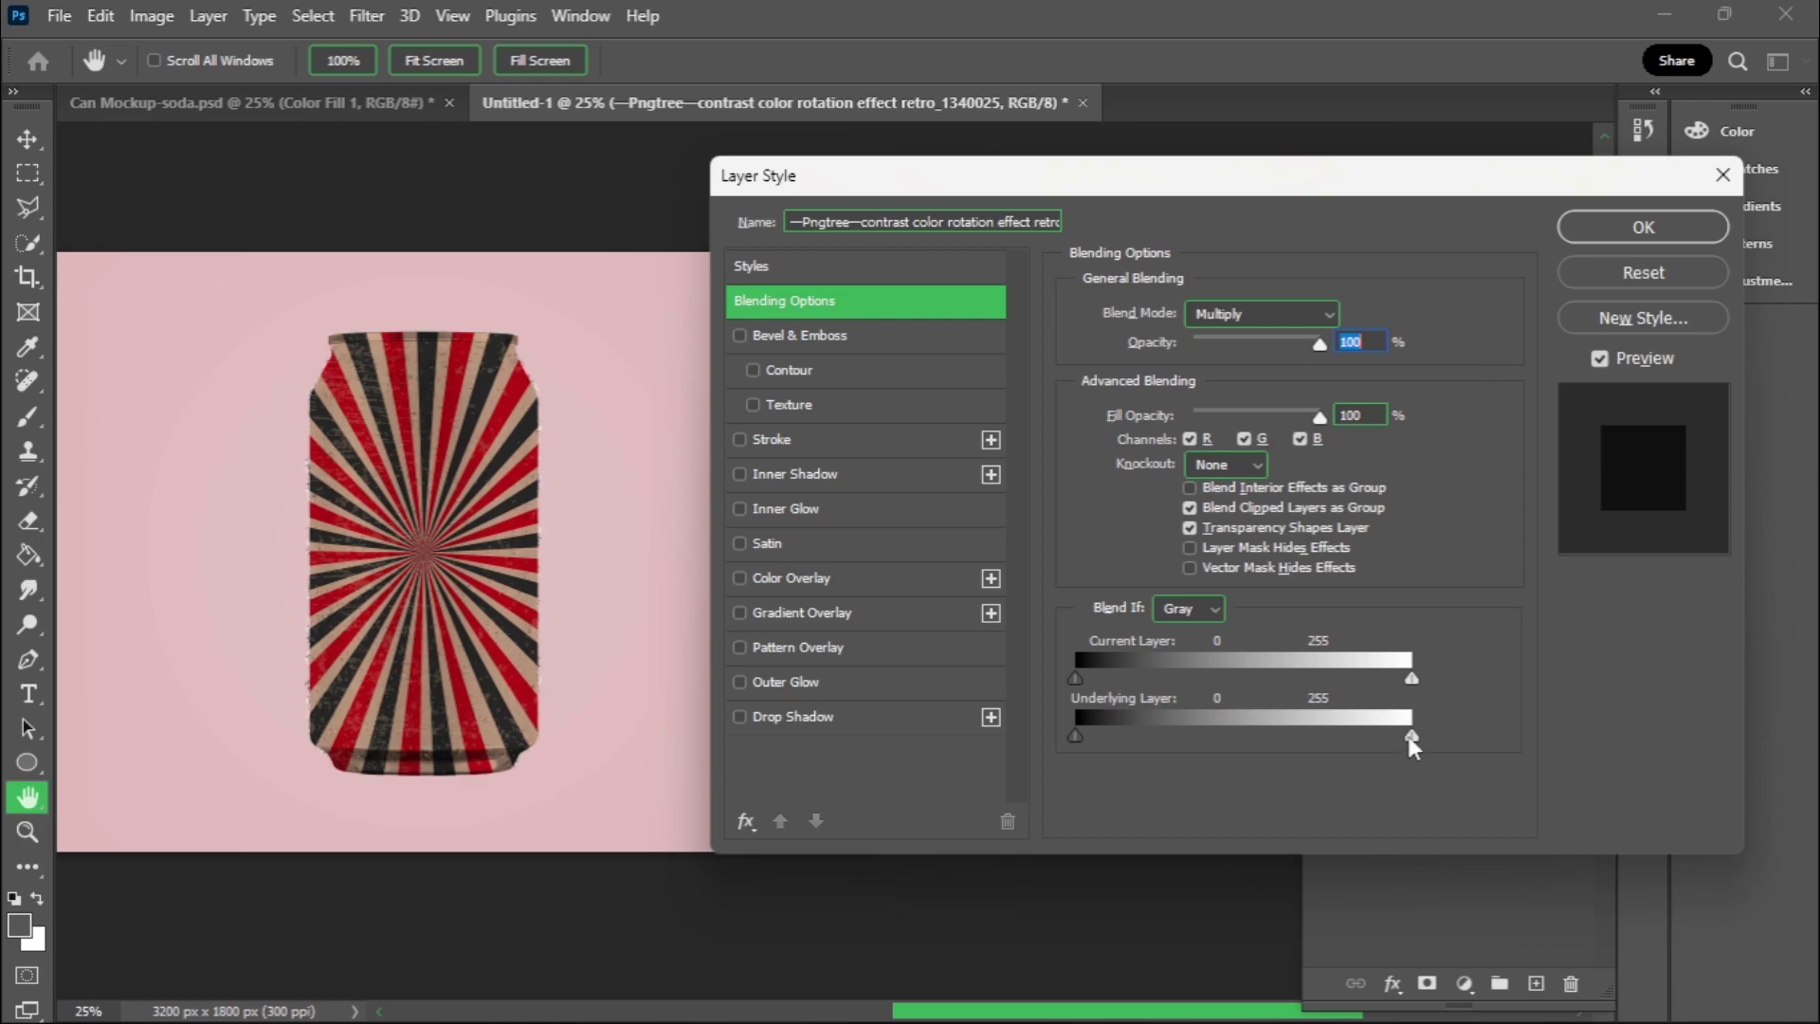
mouse_move(1391, 740)
mouse_down()
mouse_move(1341, 735)
mouse_move(1373, 735)
mouse_up()
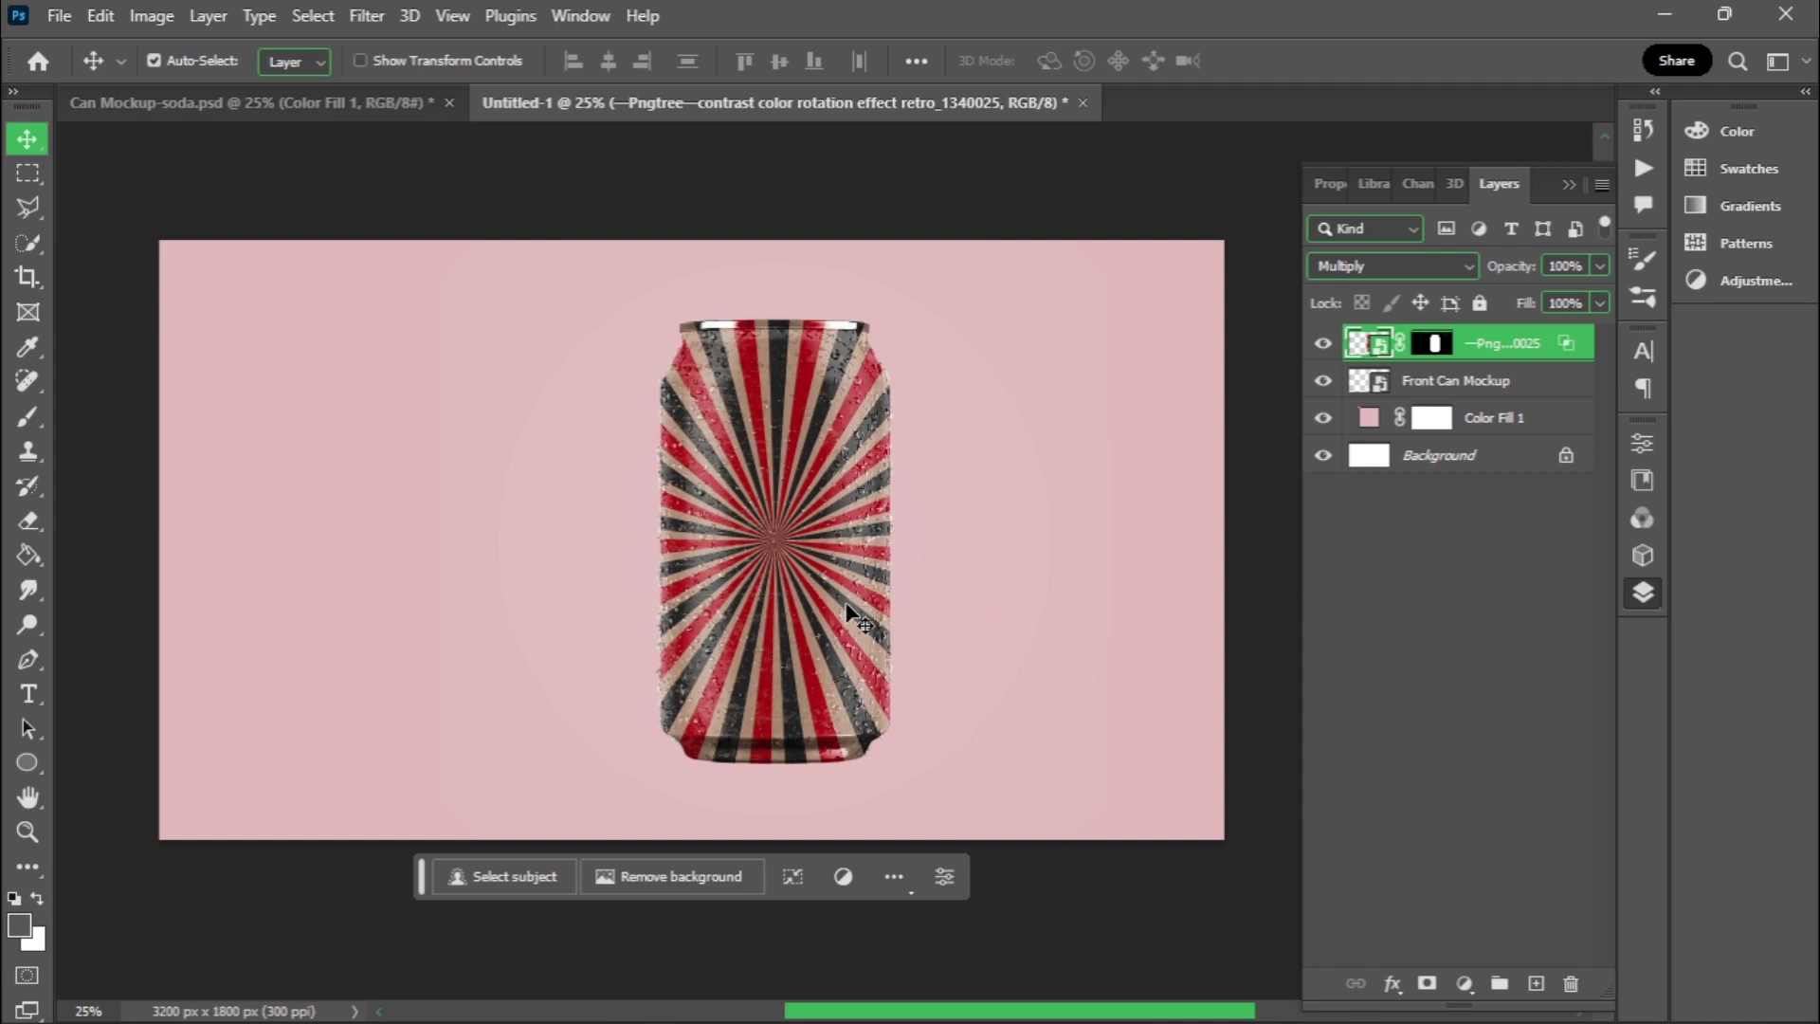
Step: Move the sunburst and can layers together to the horizontal centre of the canvas
drag(556, 199, 1008, 863)
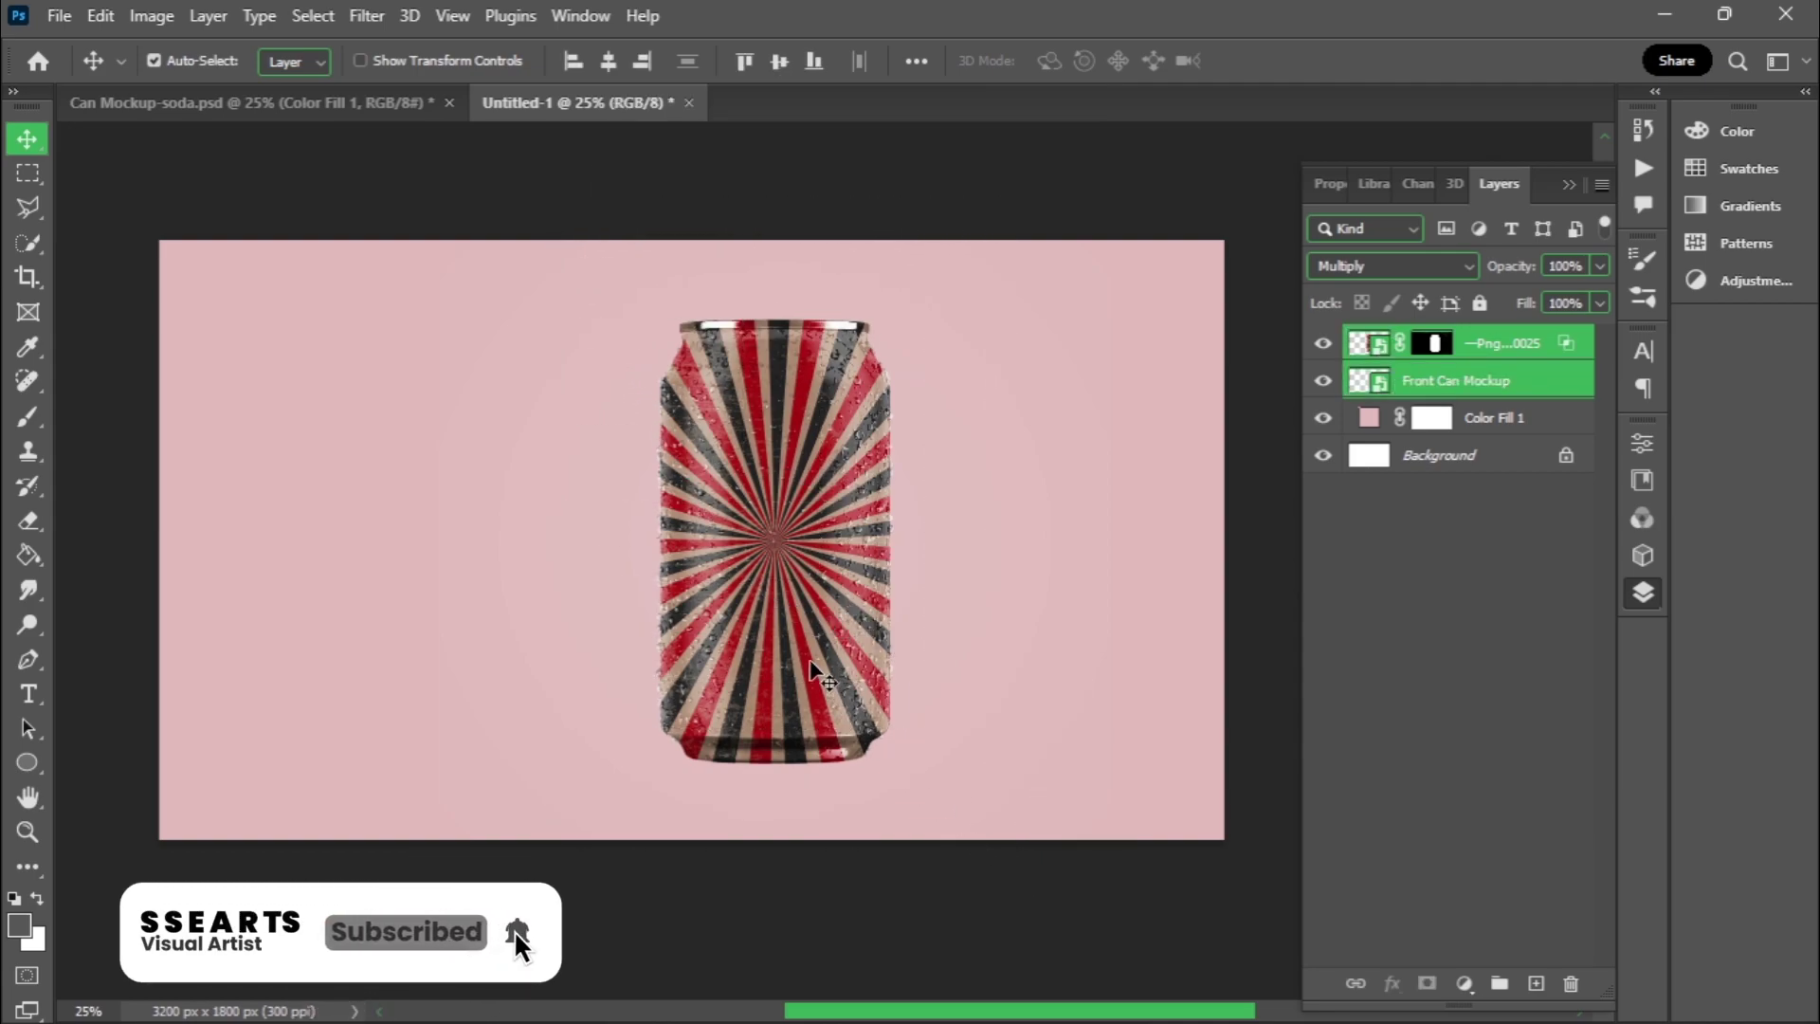
drag(763, 635, 691, 622)
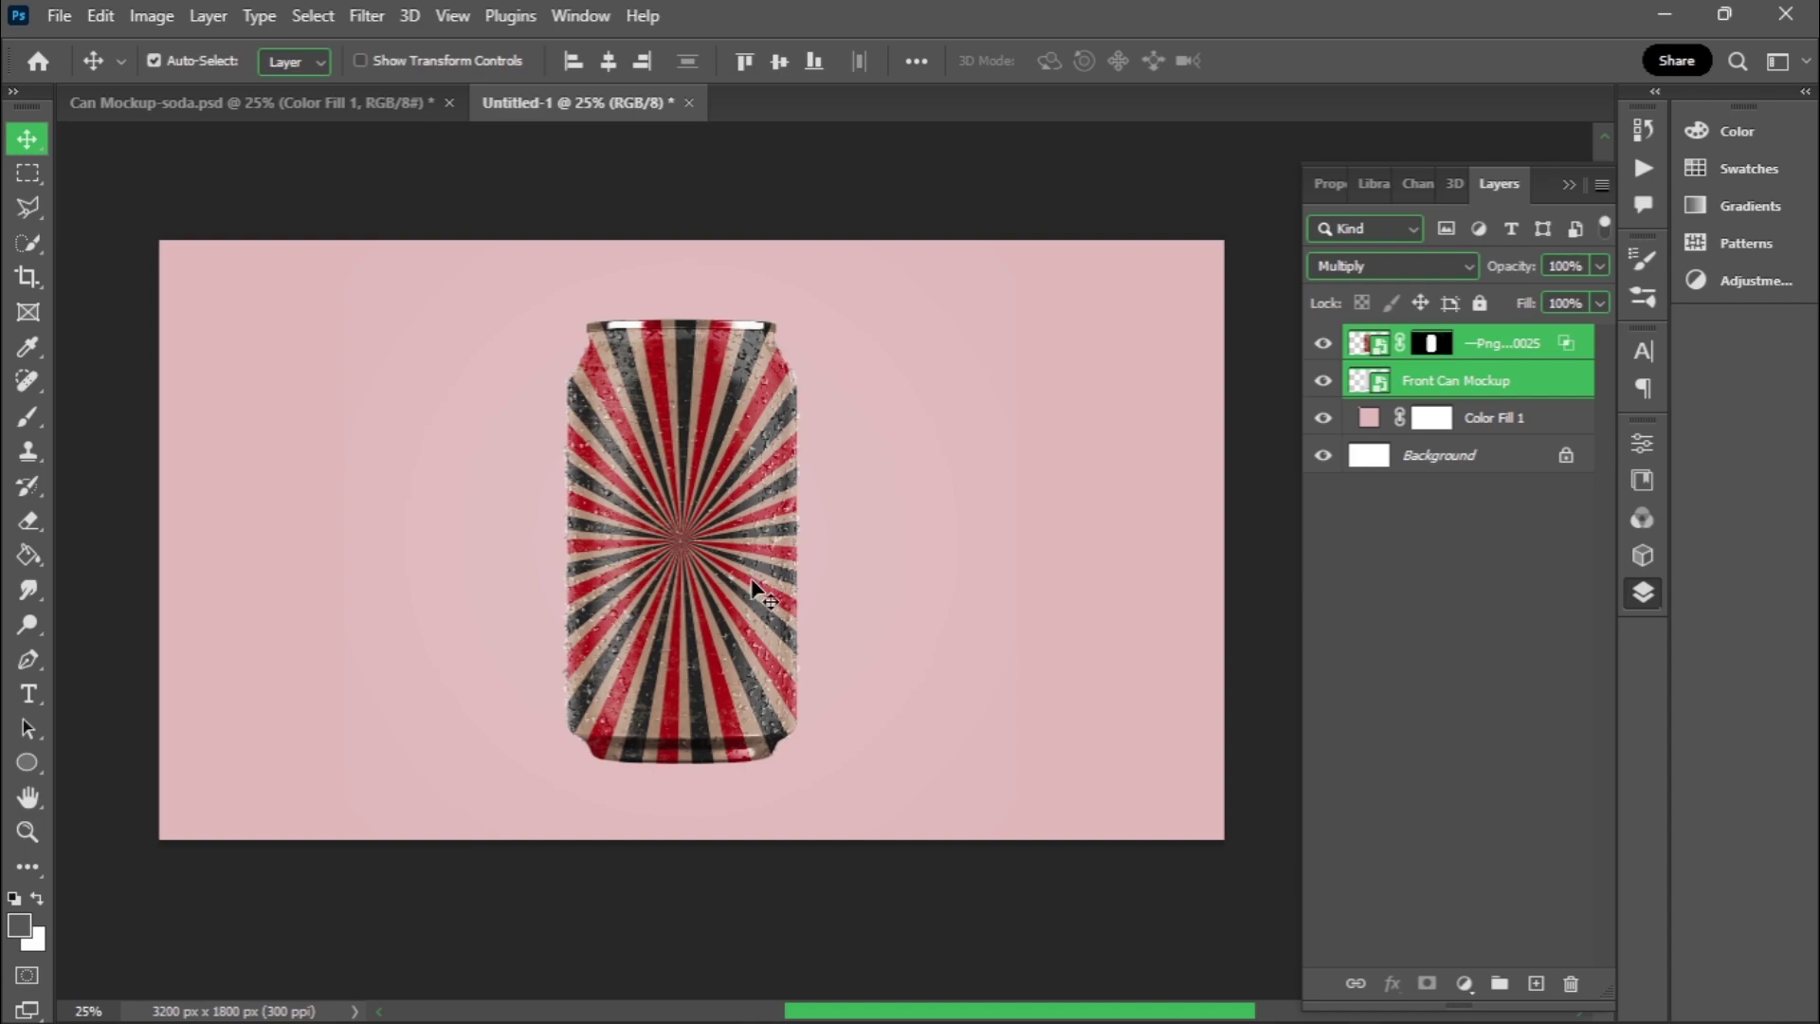
click(1519, 423)
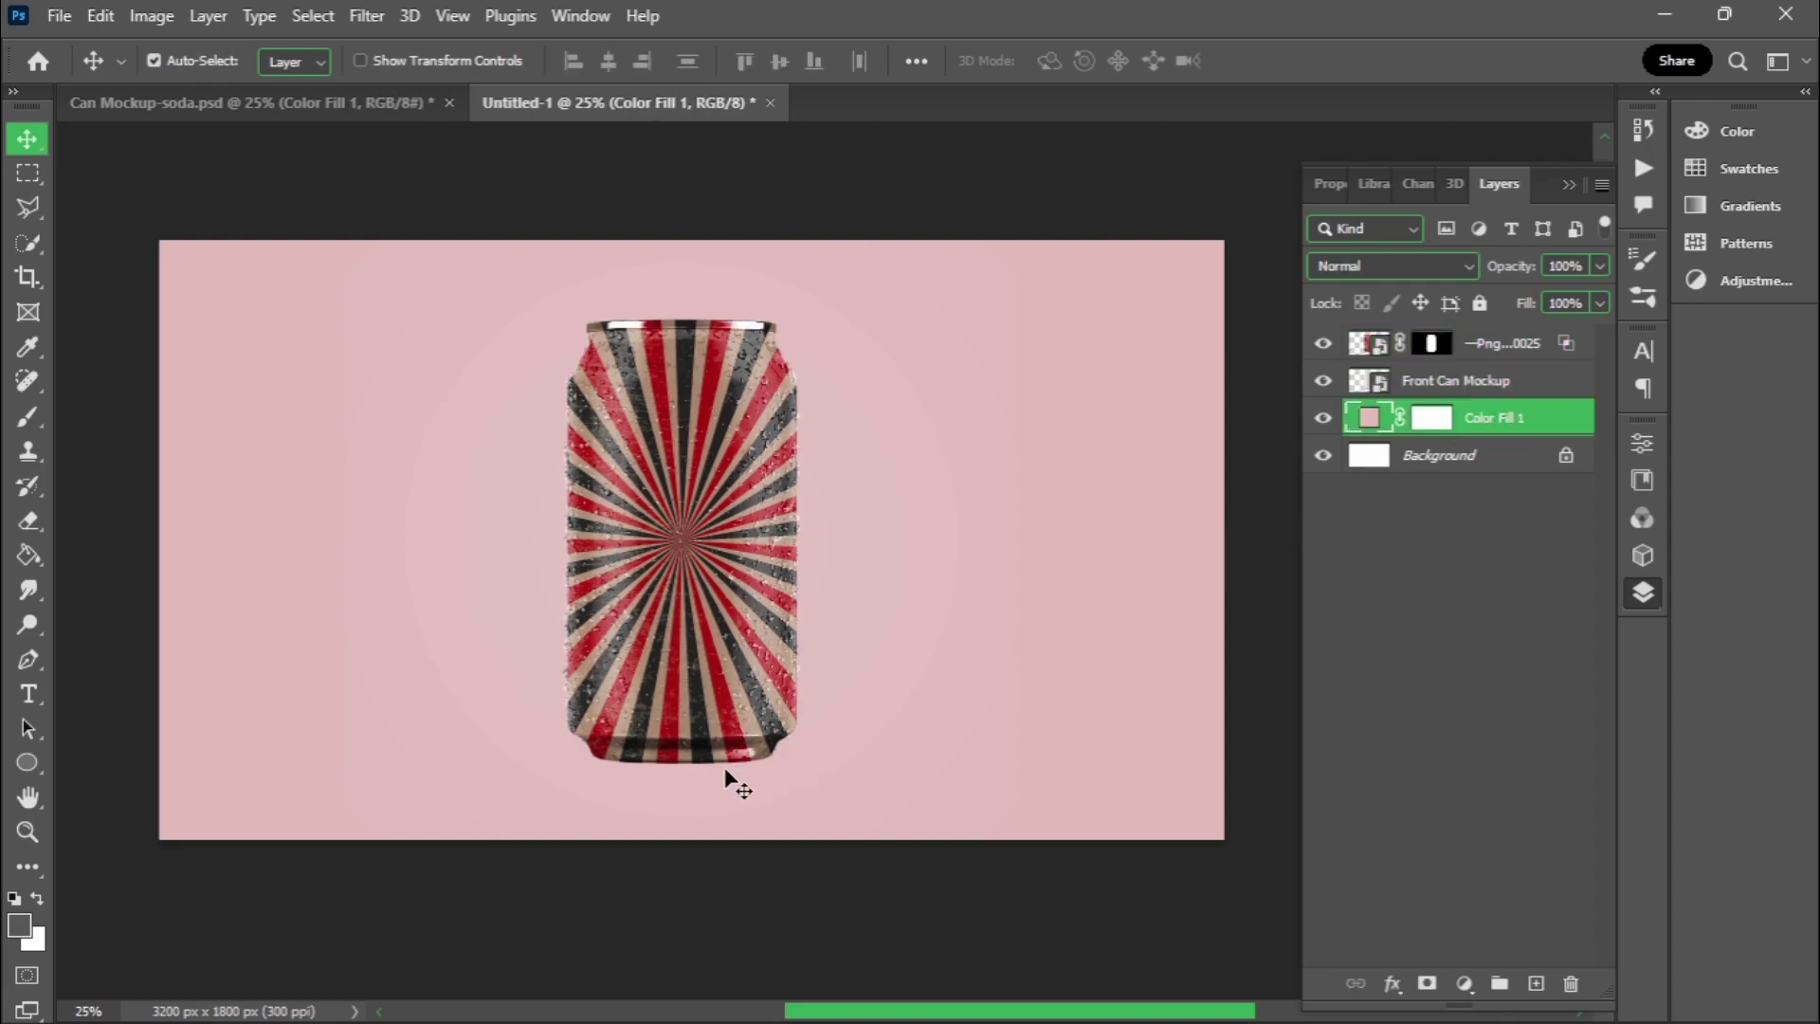
Step: Add a near-black Solid Color fill (#0d0c0c) above the pink fill and invert its mask
click(1463, 986)
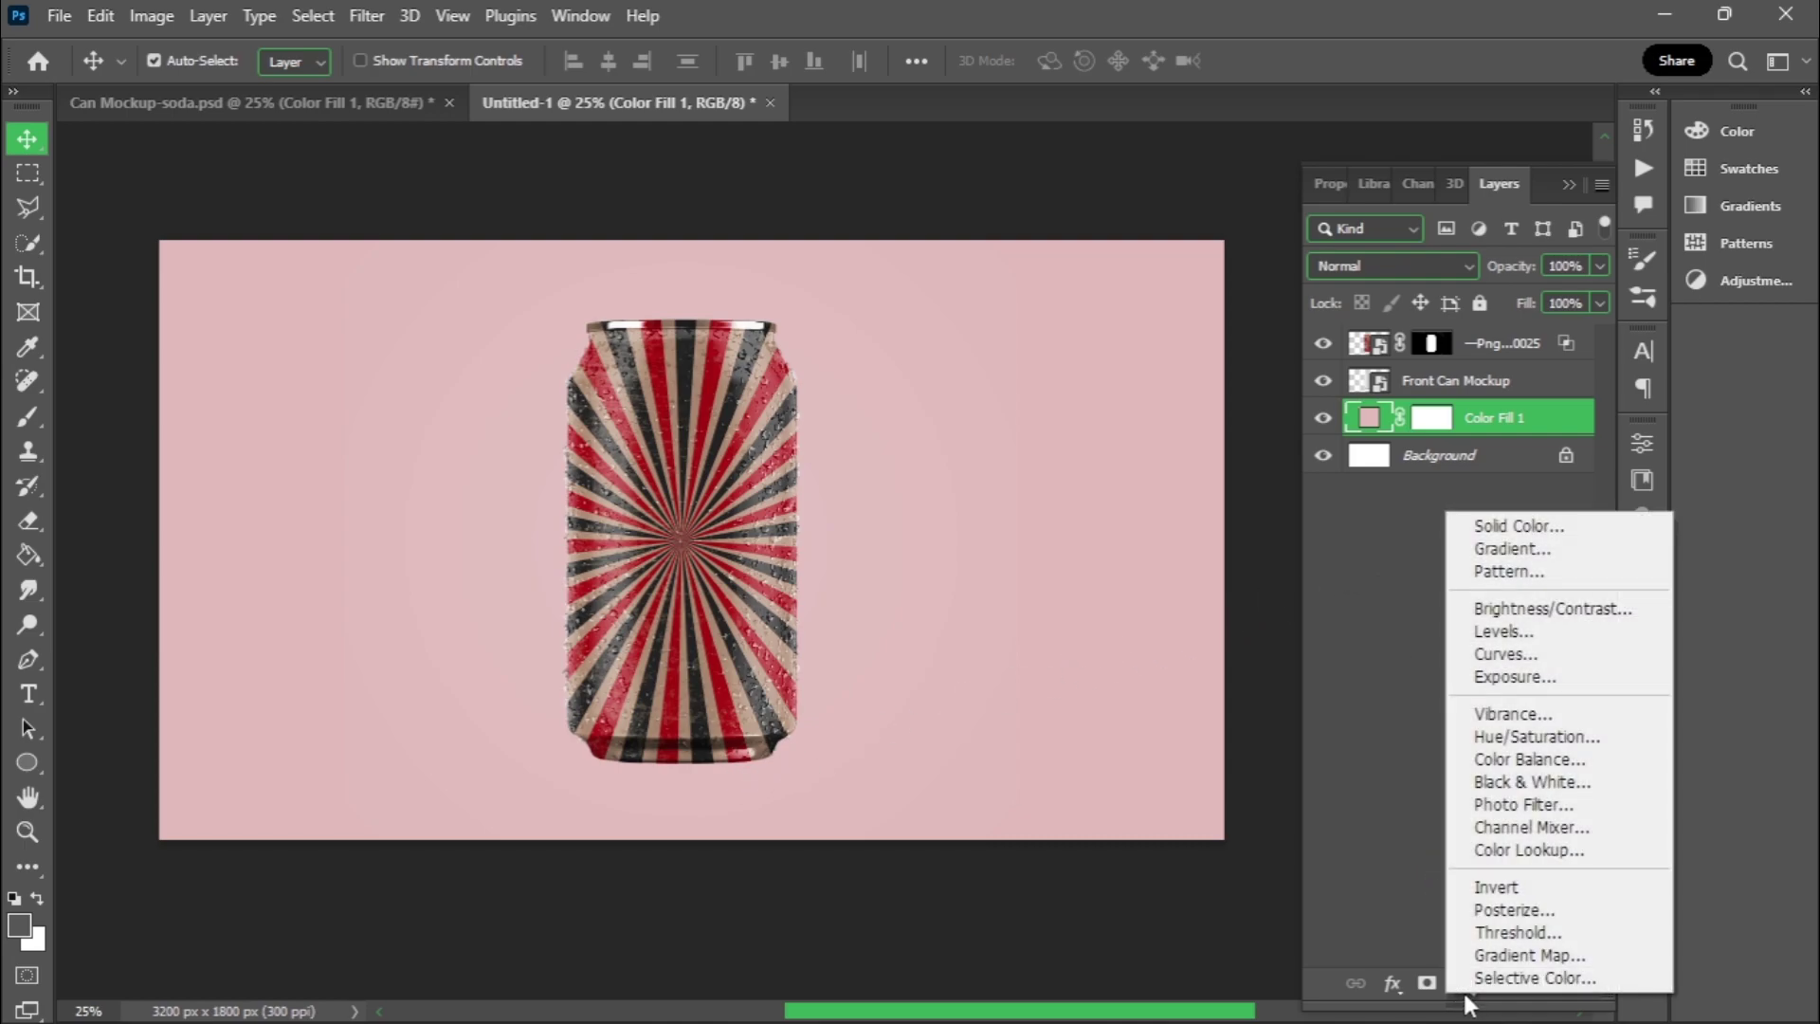
click(1503, 527)
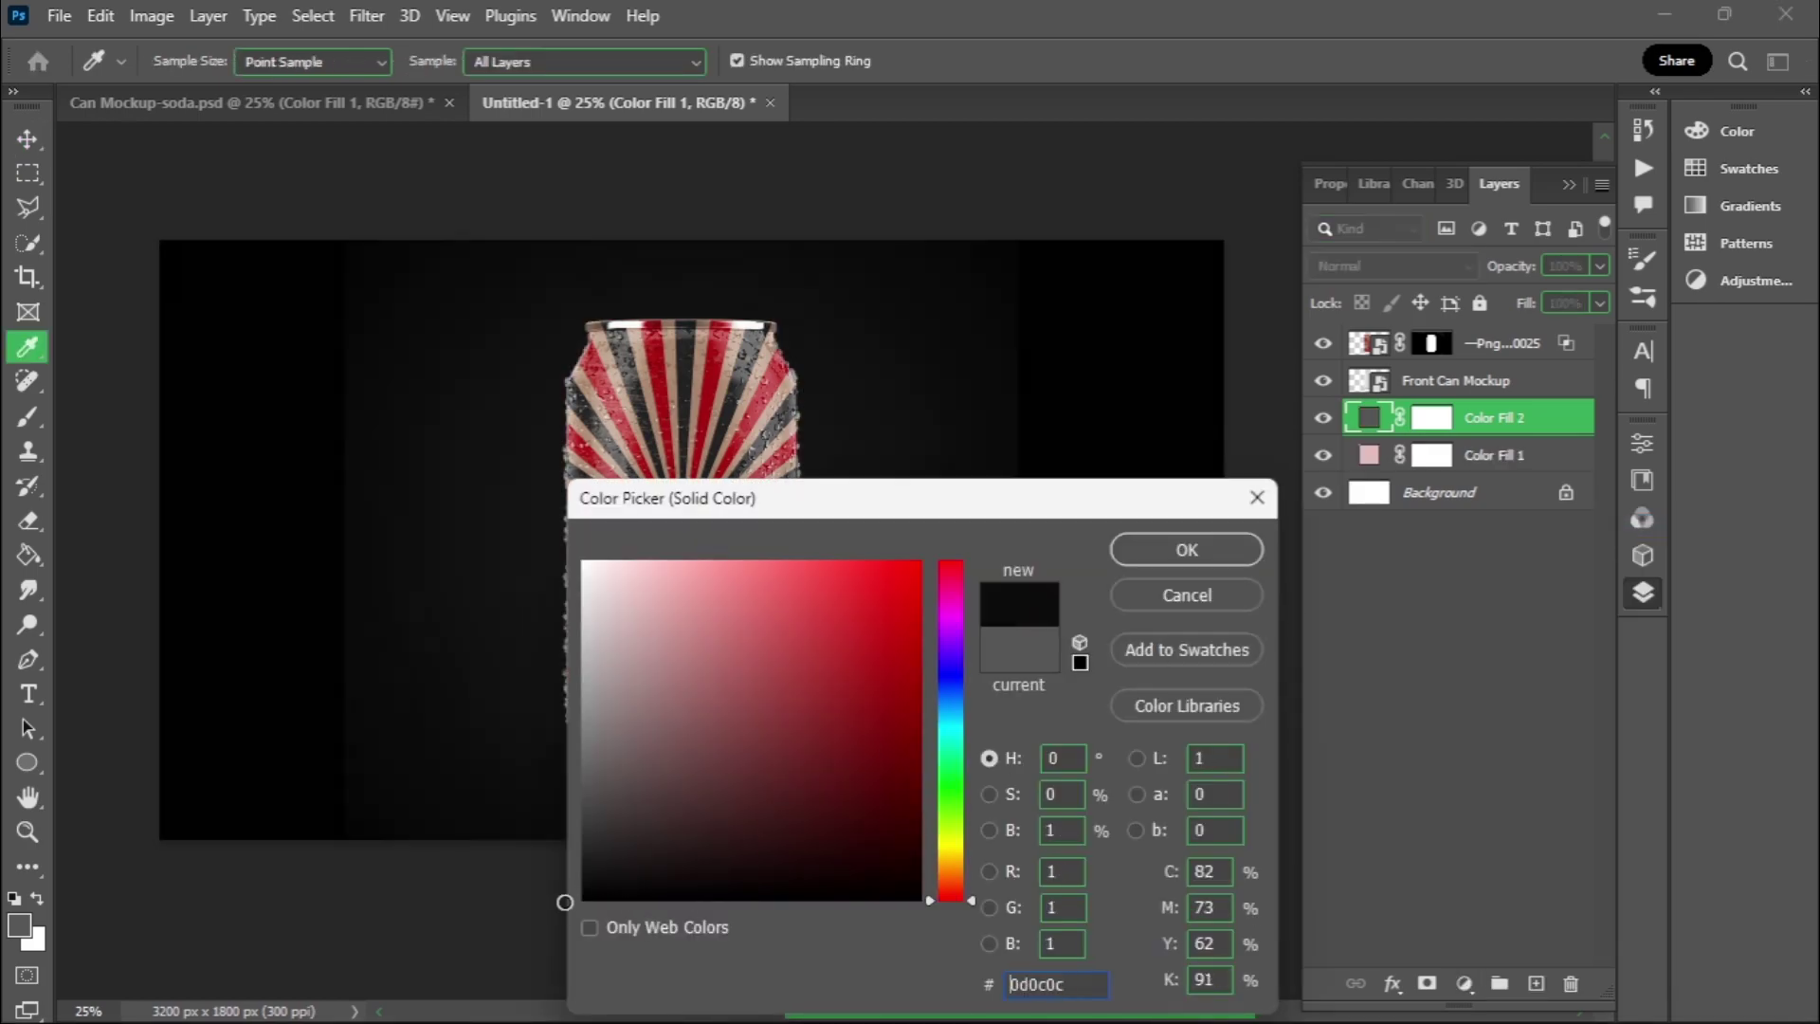
click(1185, 550)
key(v)
click(1431, 417)
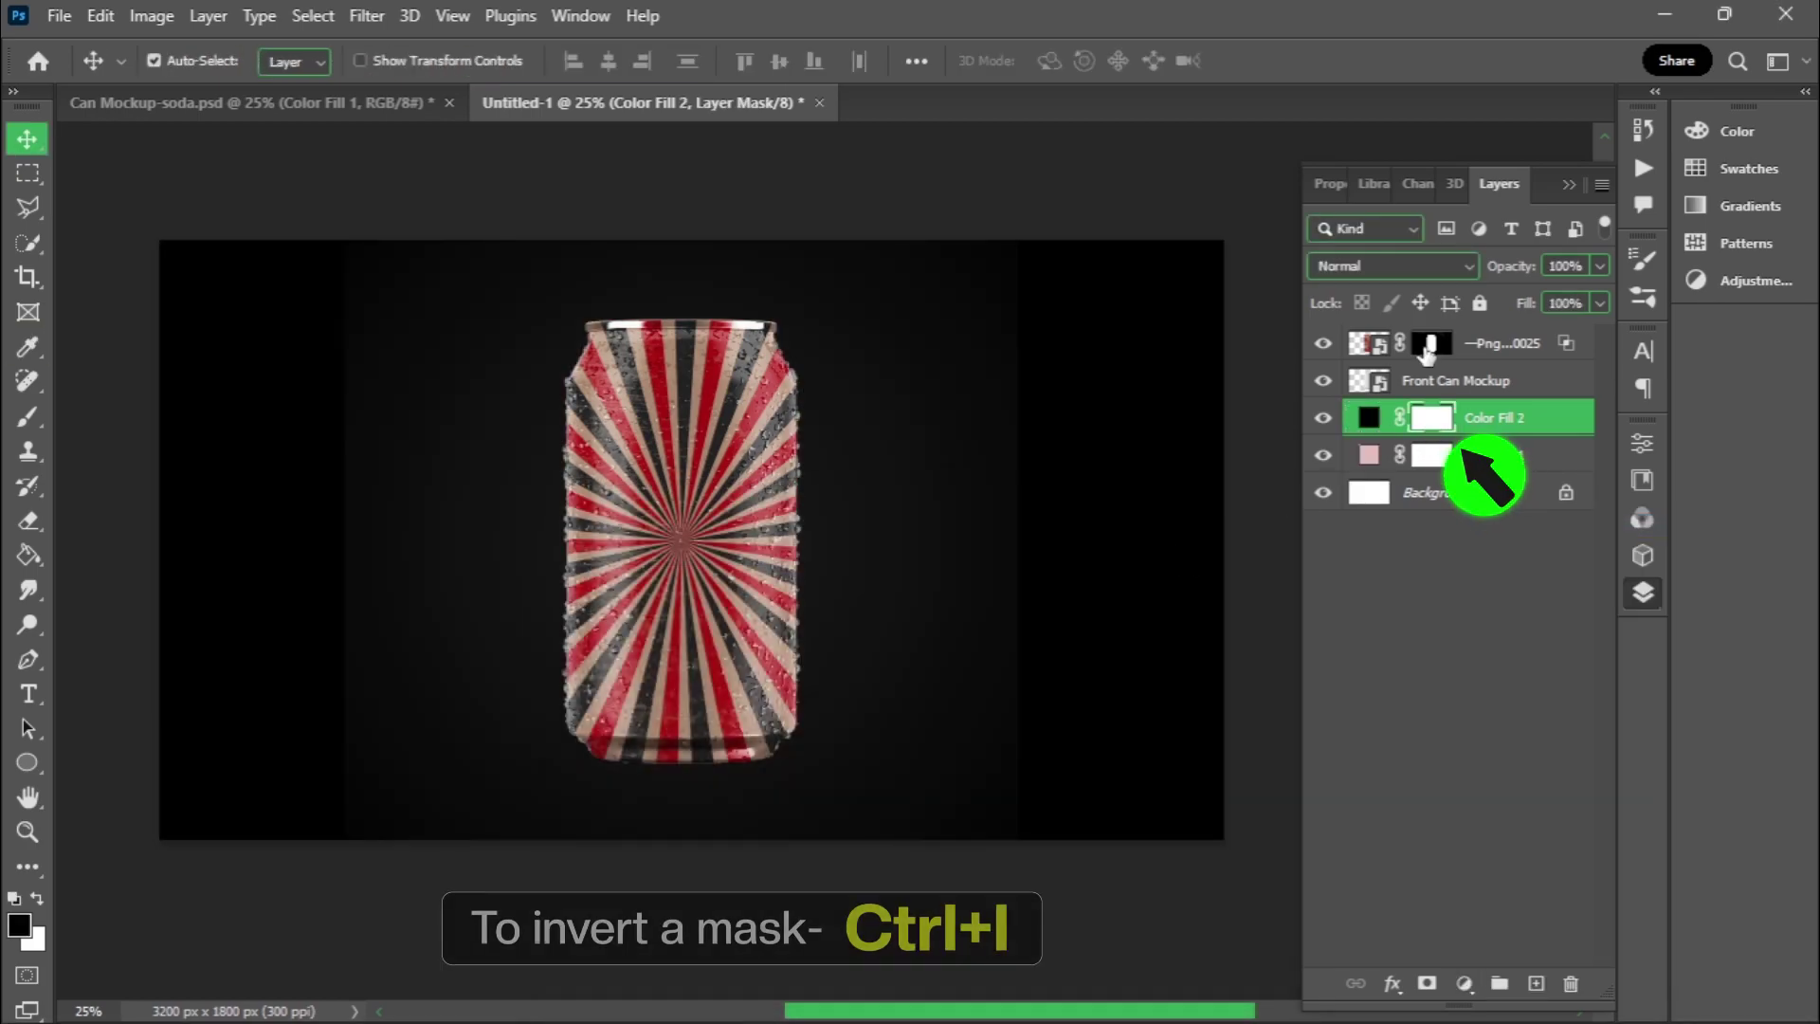
key(ctrl+i)
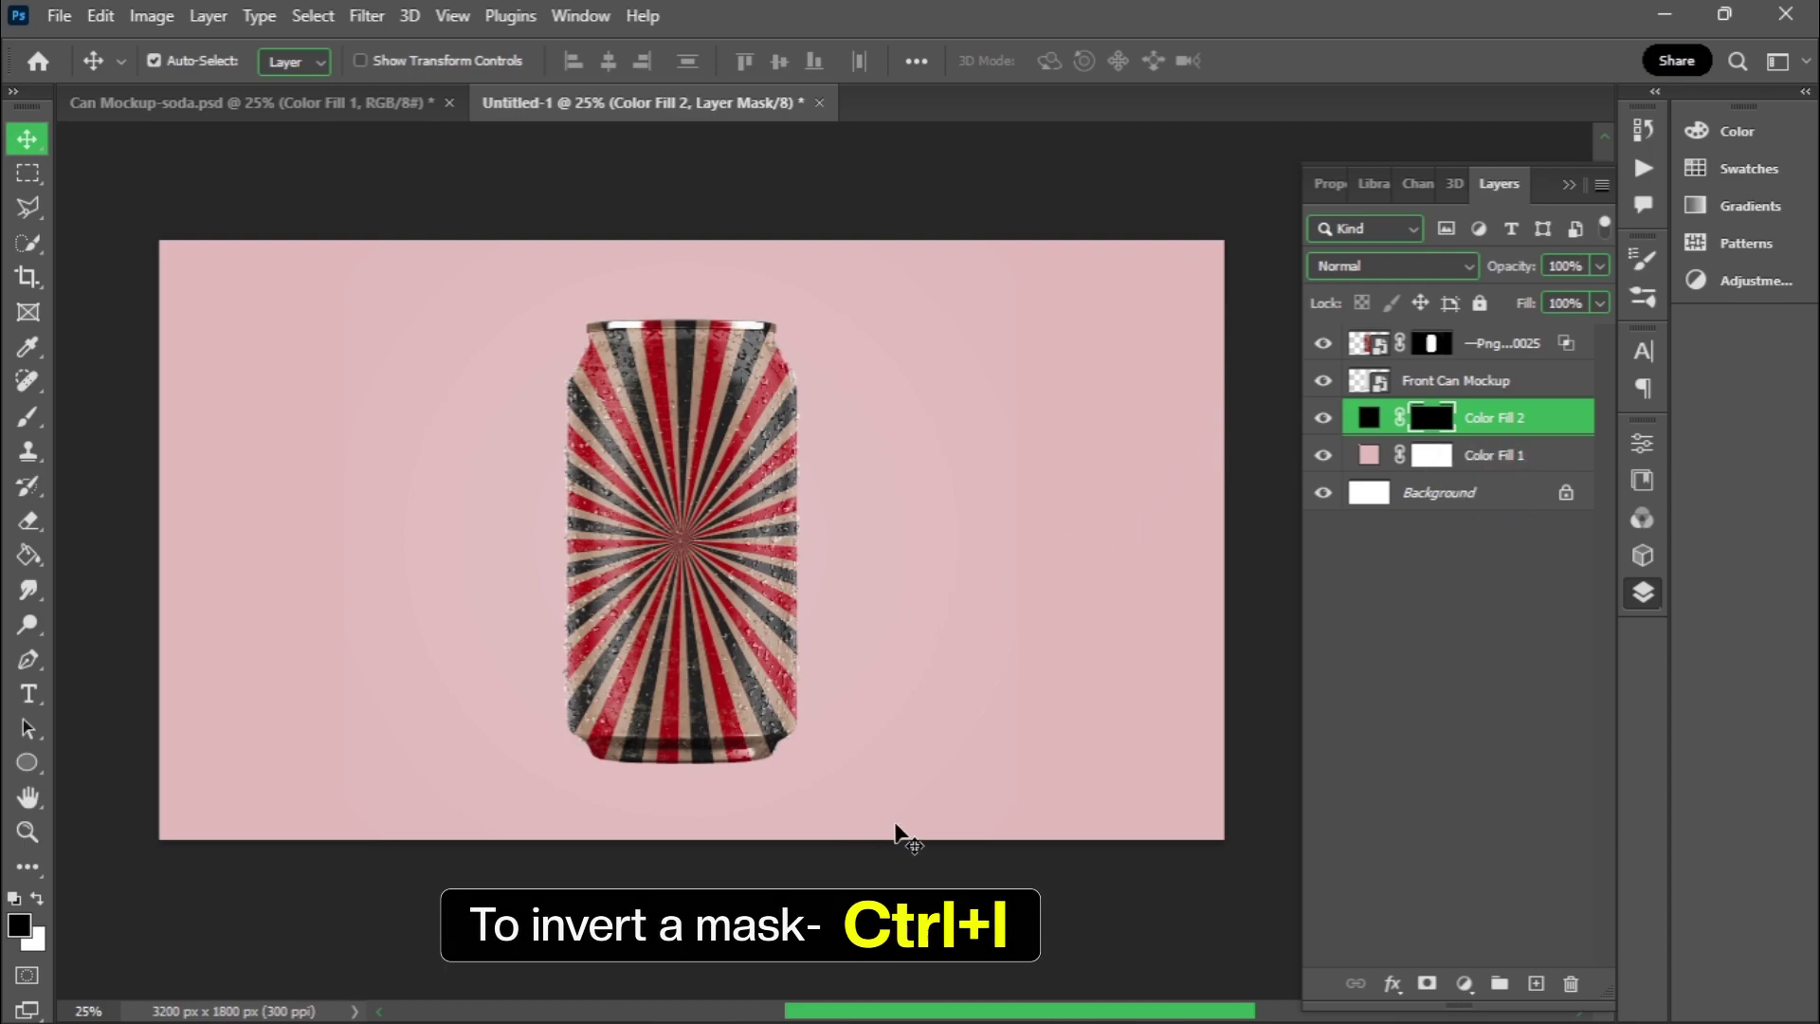
Step: Set up a flattened Soft Round brush with 10% flow
right_click(669, 766)
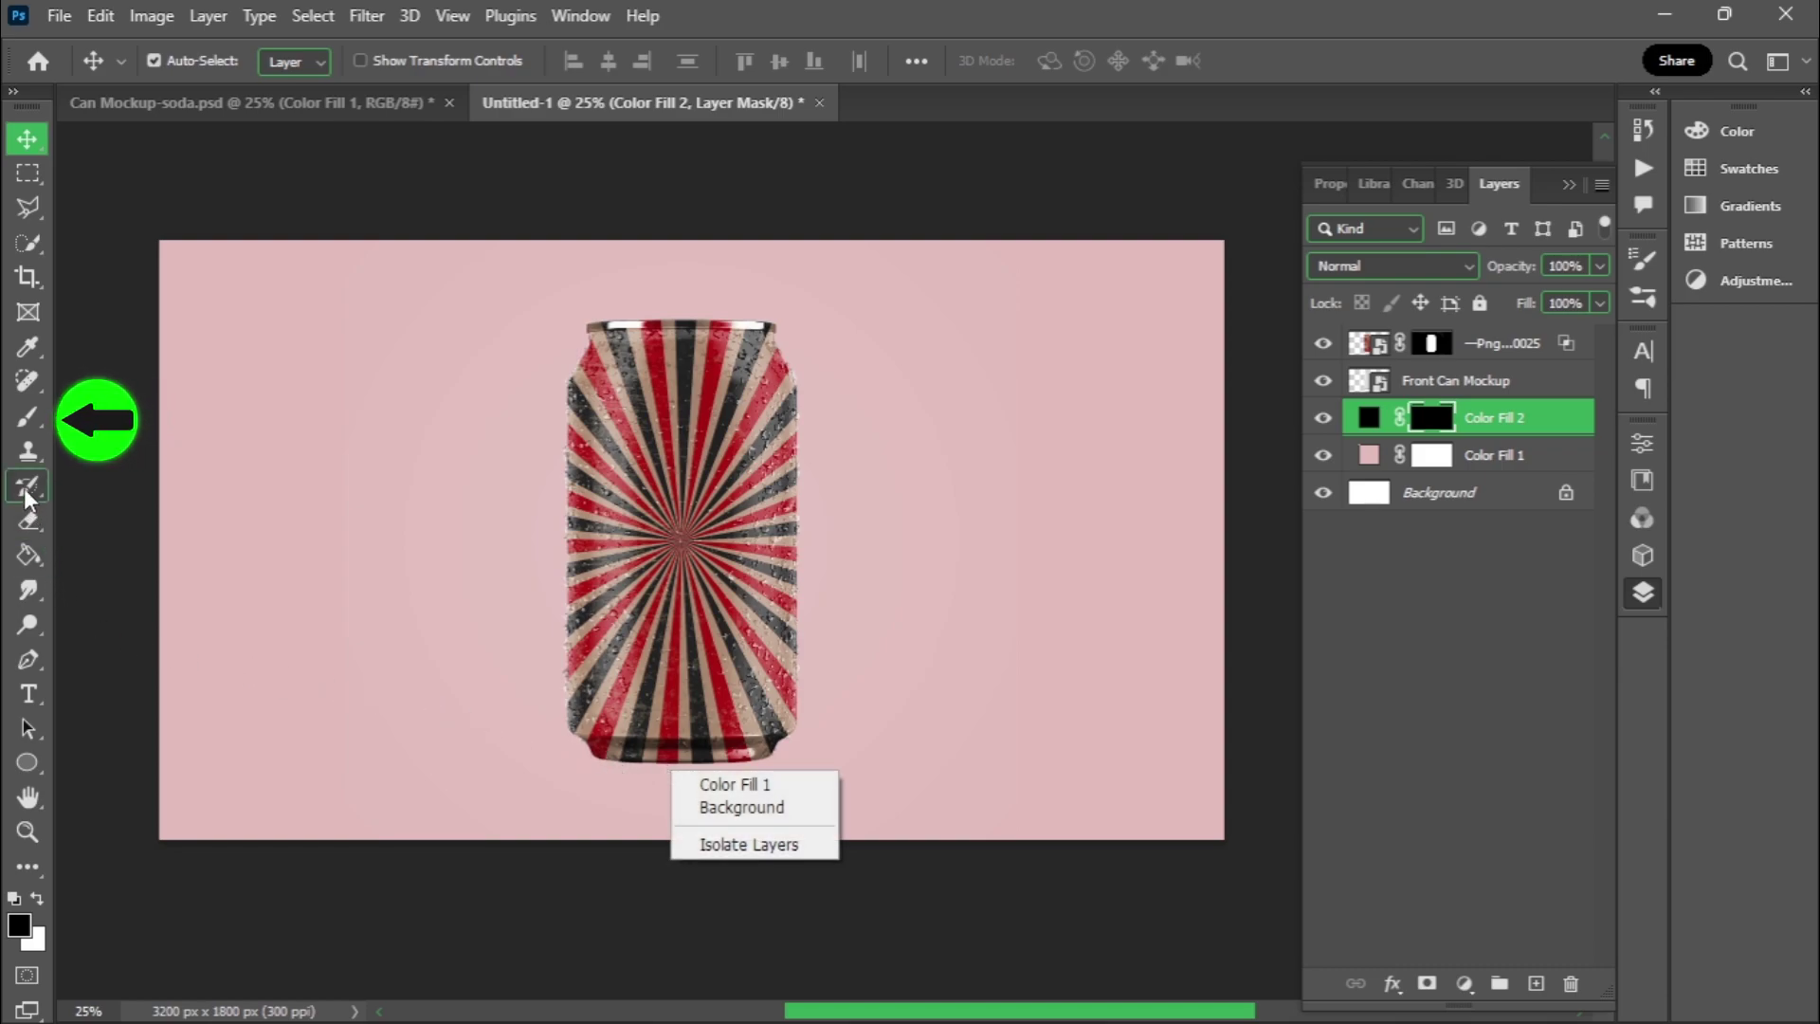
click(22, 421)
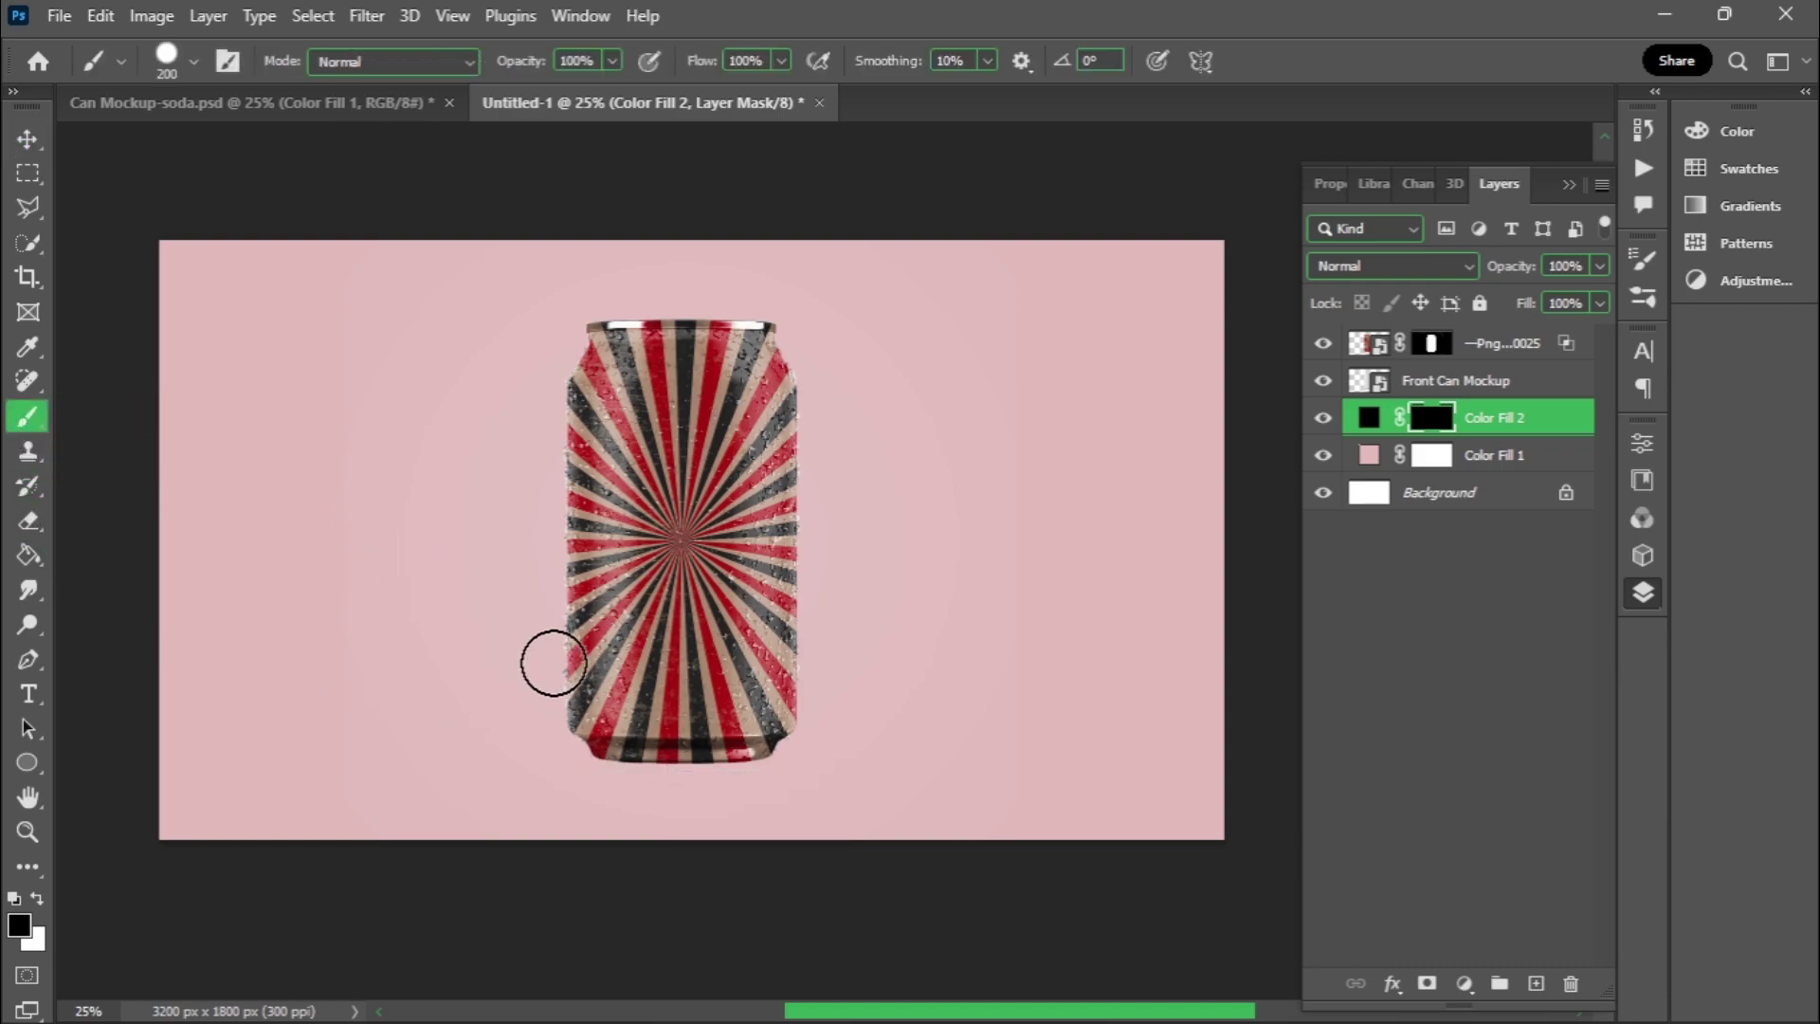
right_click(622, 763)
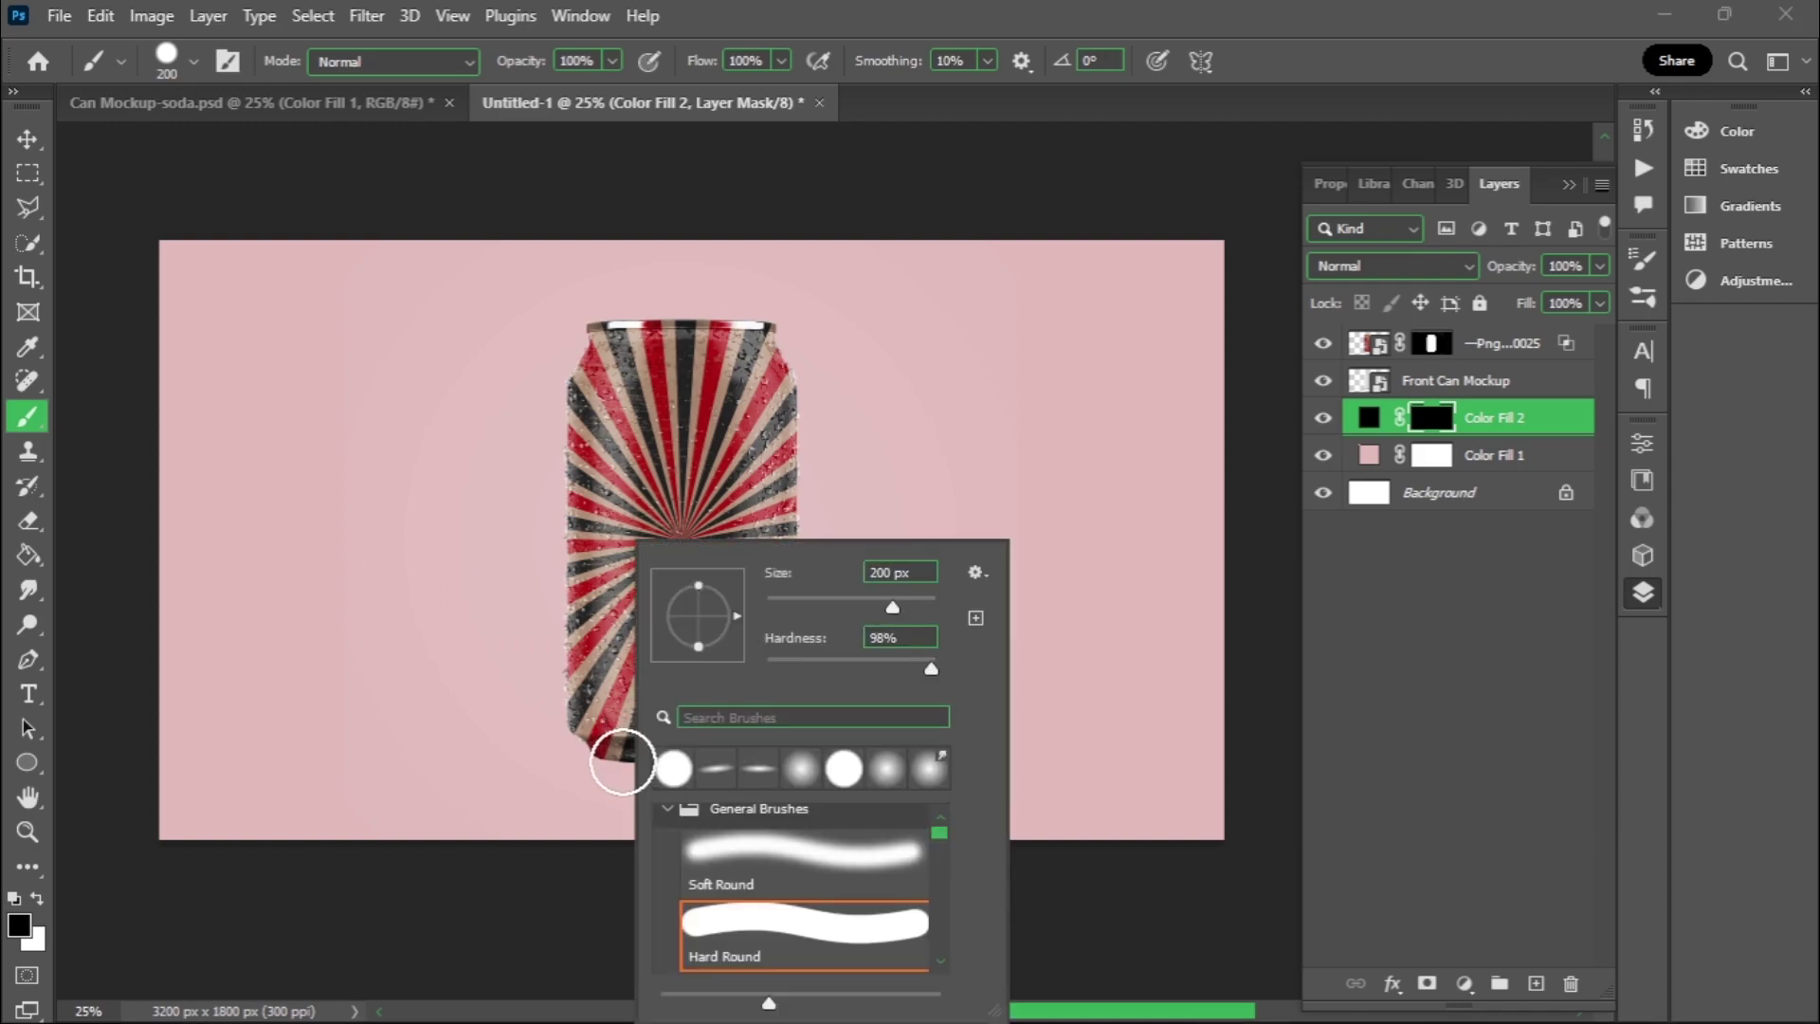
click(749, 858)
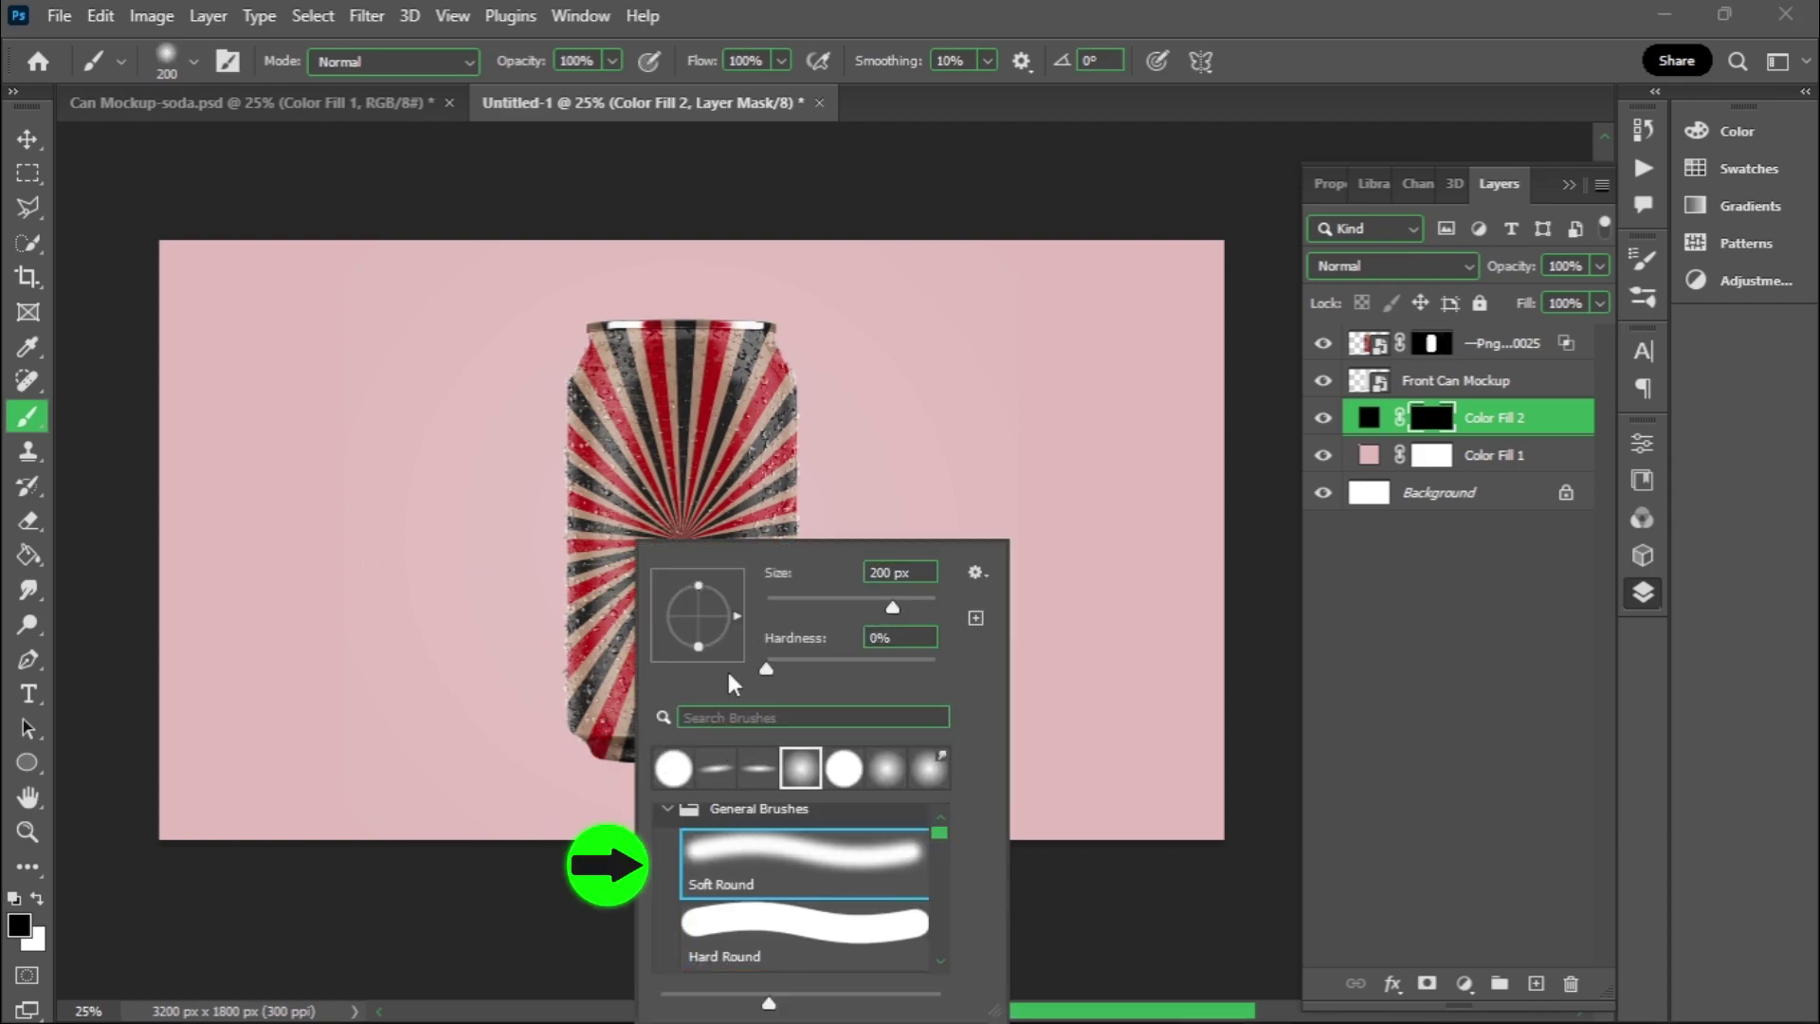
drag(698, 585, 698, 609)
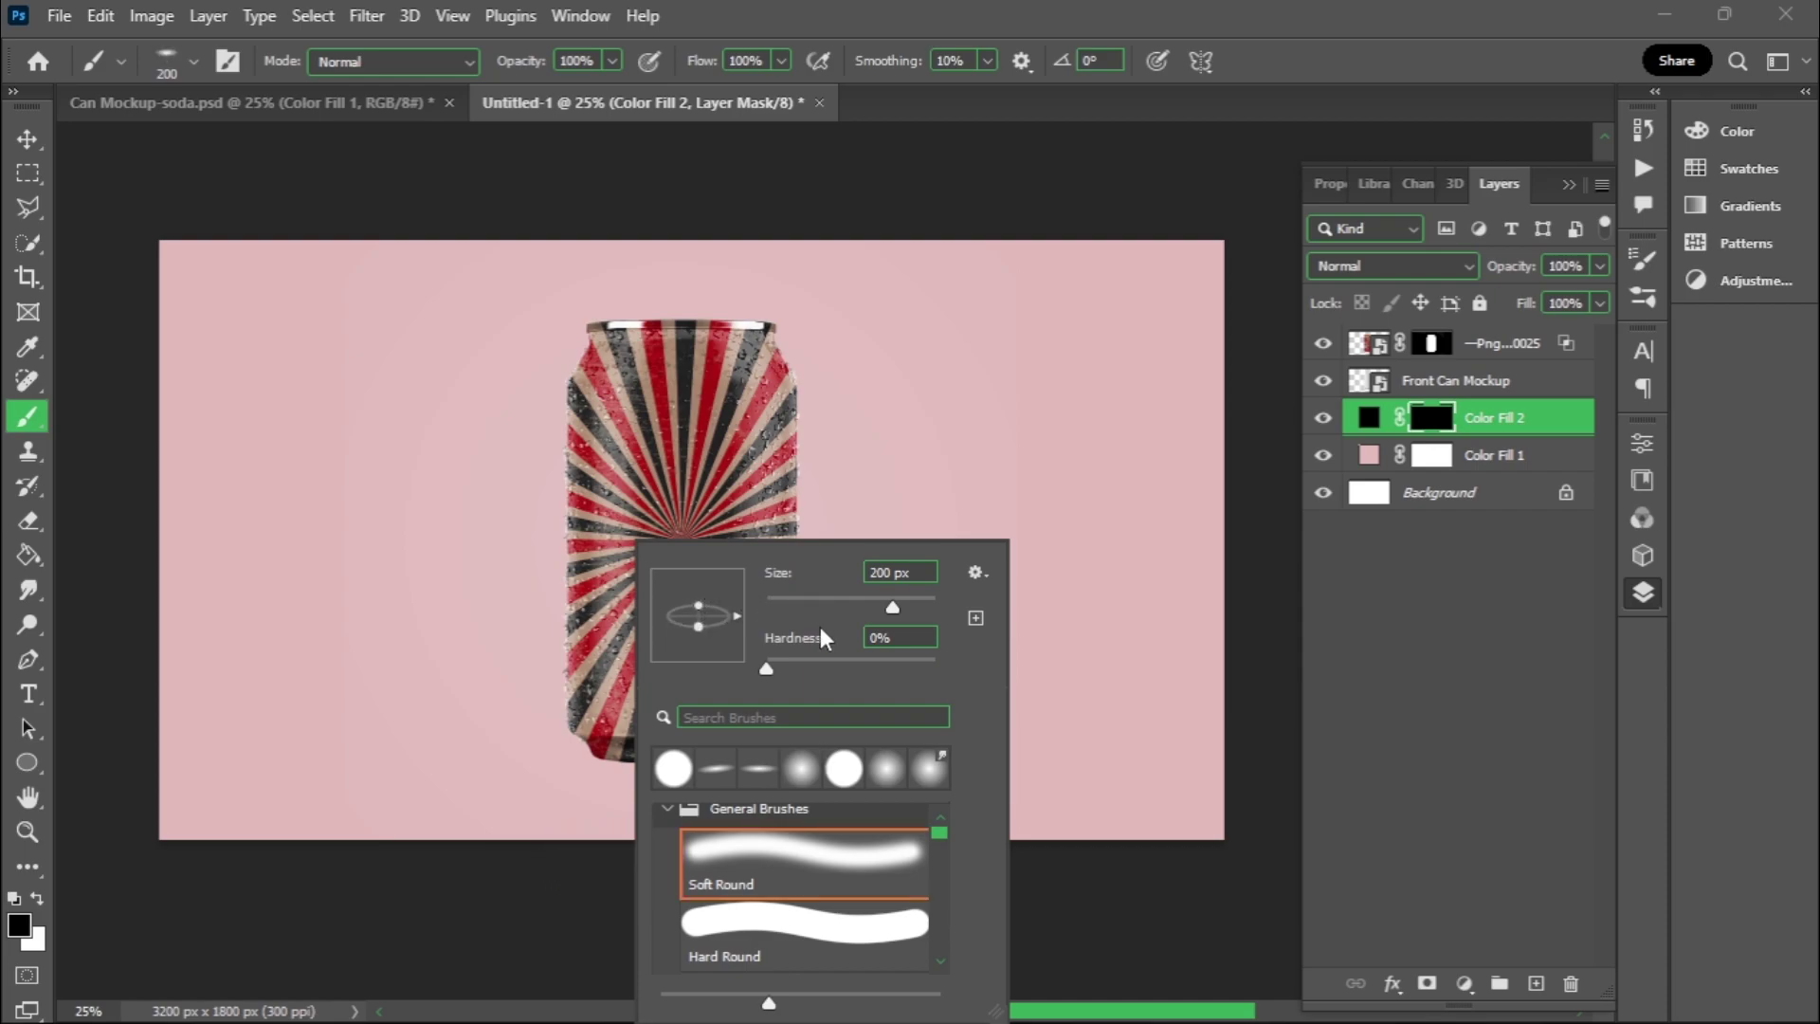
click(782, 60)
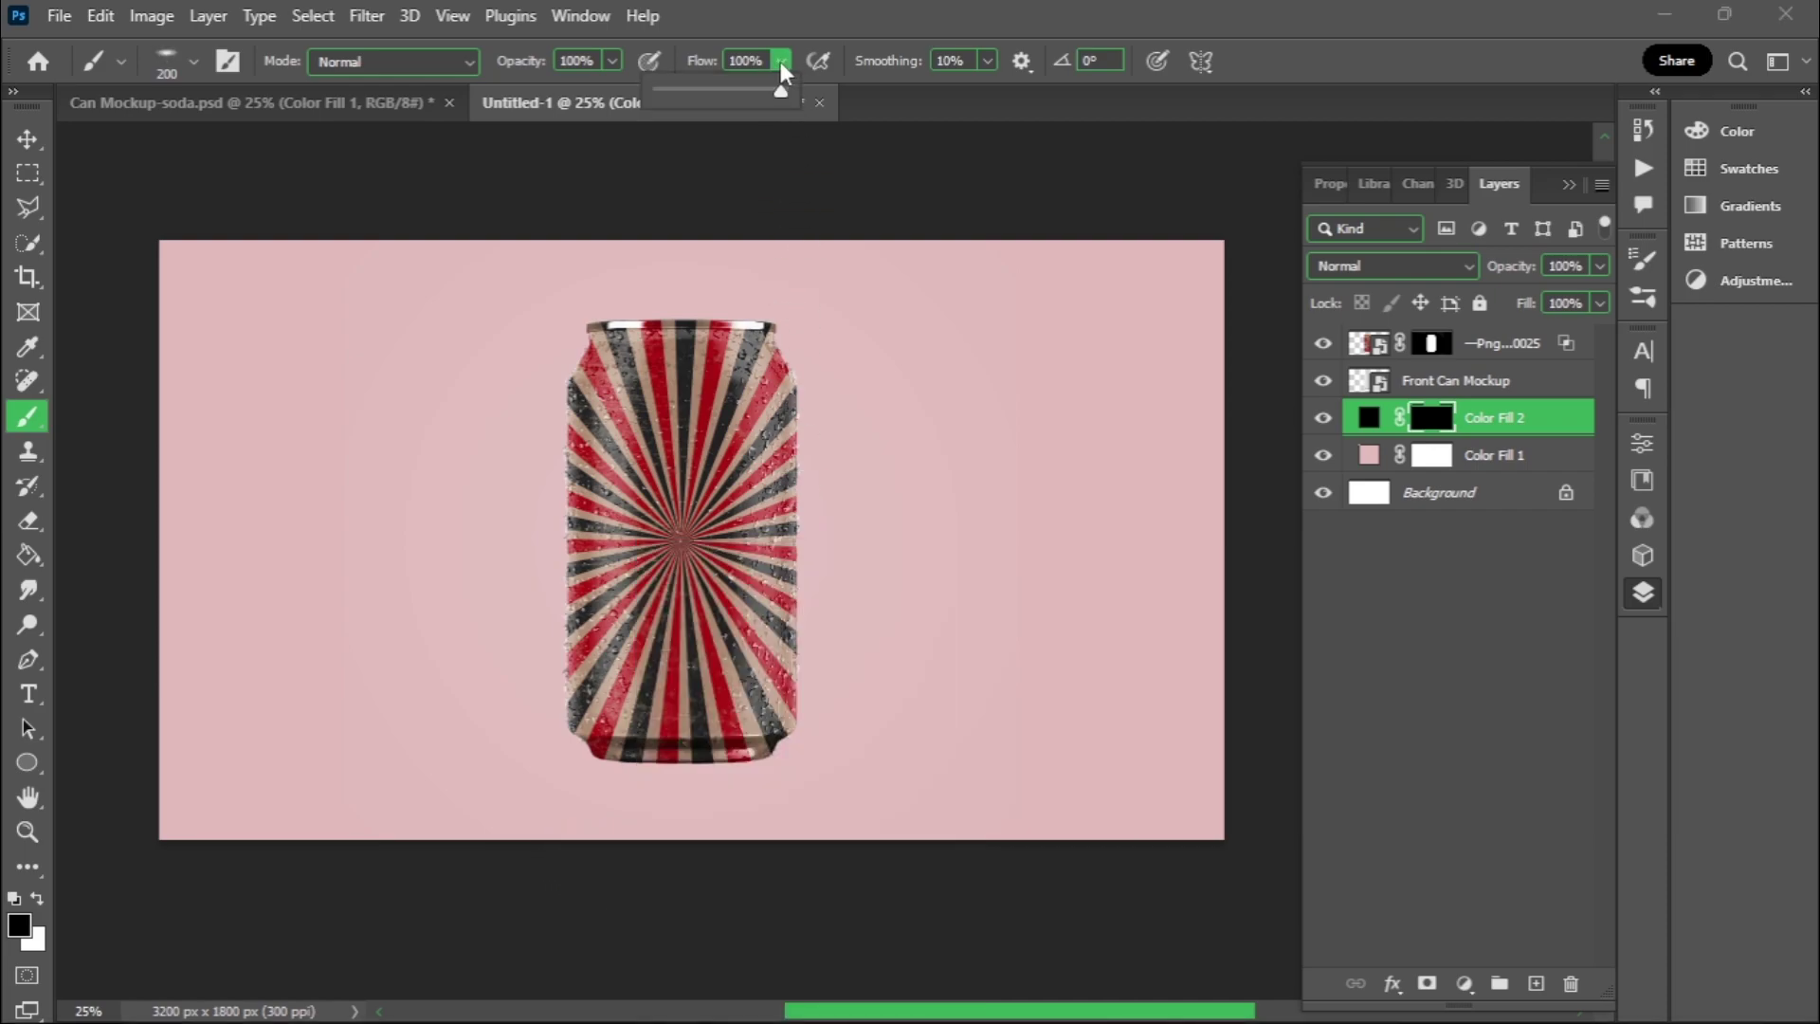
click(679, 91)
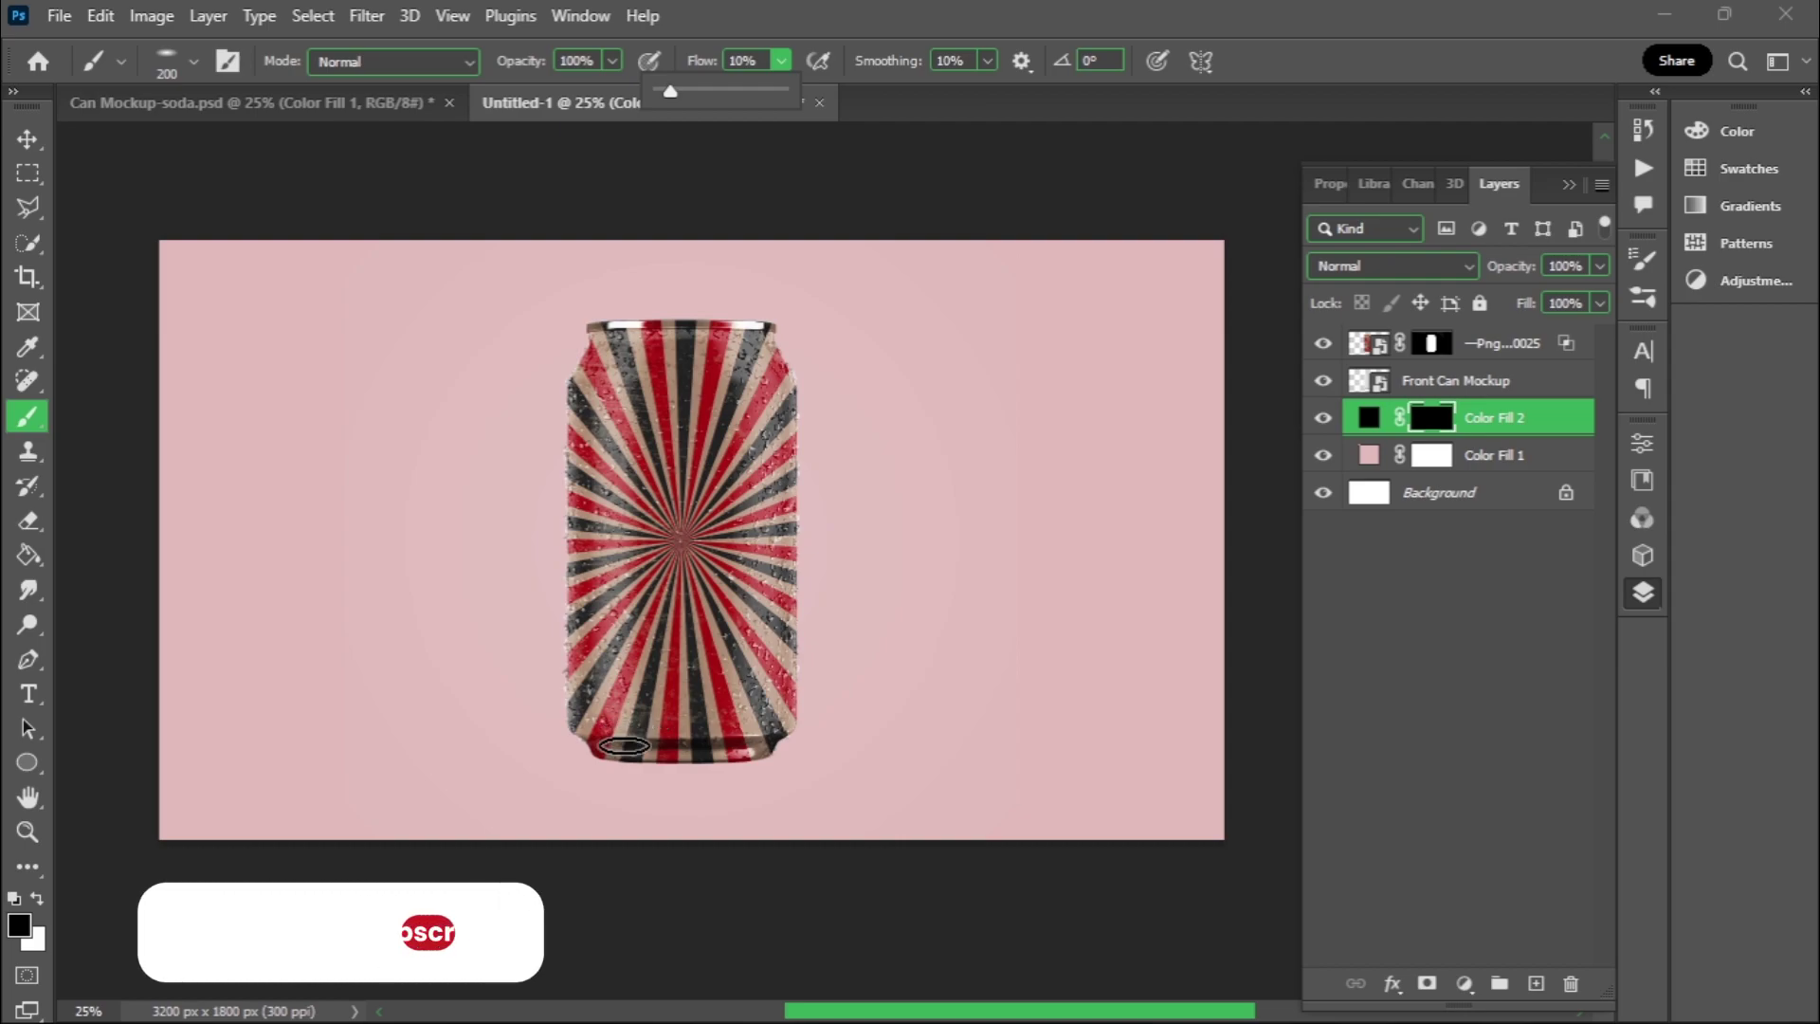
click(626, 760)
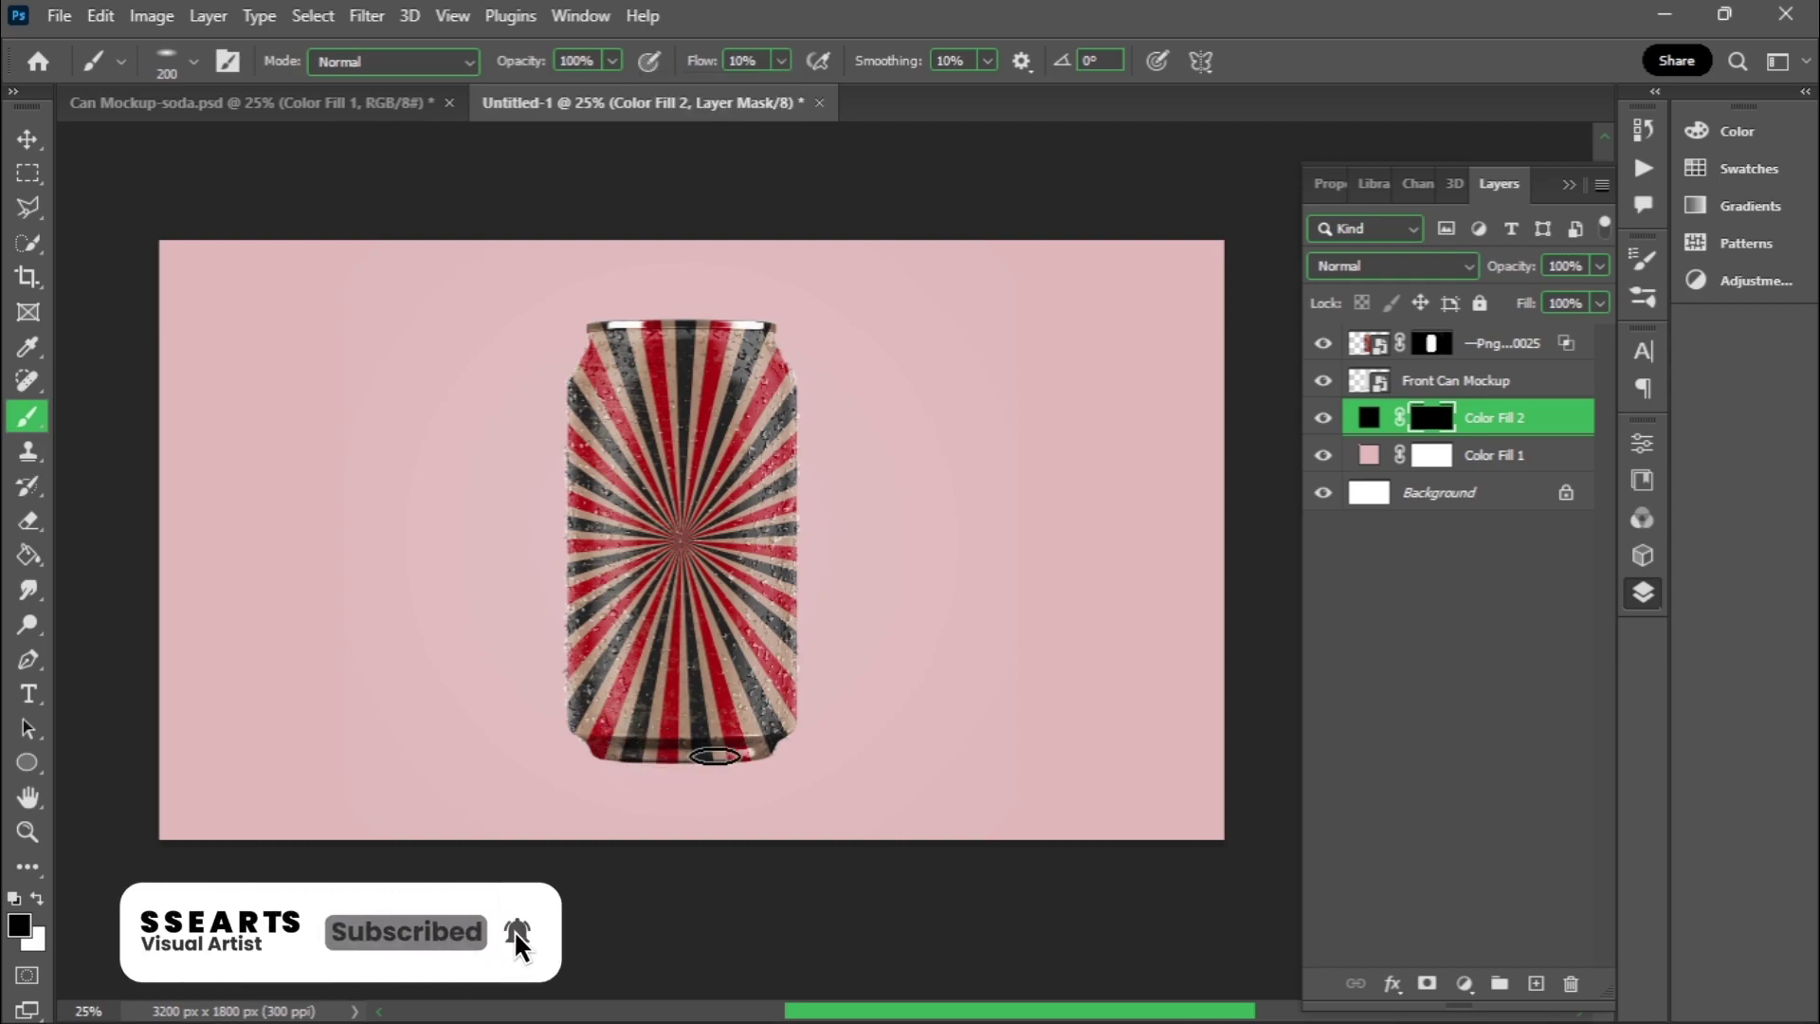
Step: Paint white into Color Fill 2's mask to form a soft shadow beneath the can
key(x)
mouse_move(636, 760)
mouse_down()
mouse_move(654, 791)
mouse_move(731, 749)
mouse_move(636, 755)
mouse_move(749, 764)
mouse_move(697, 743)
mouse_up()
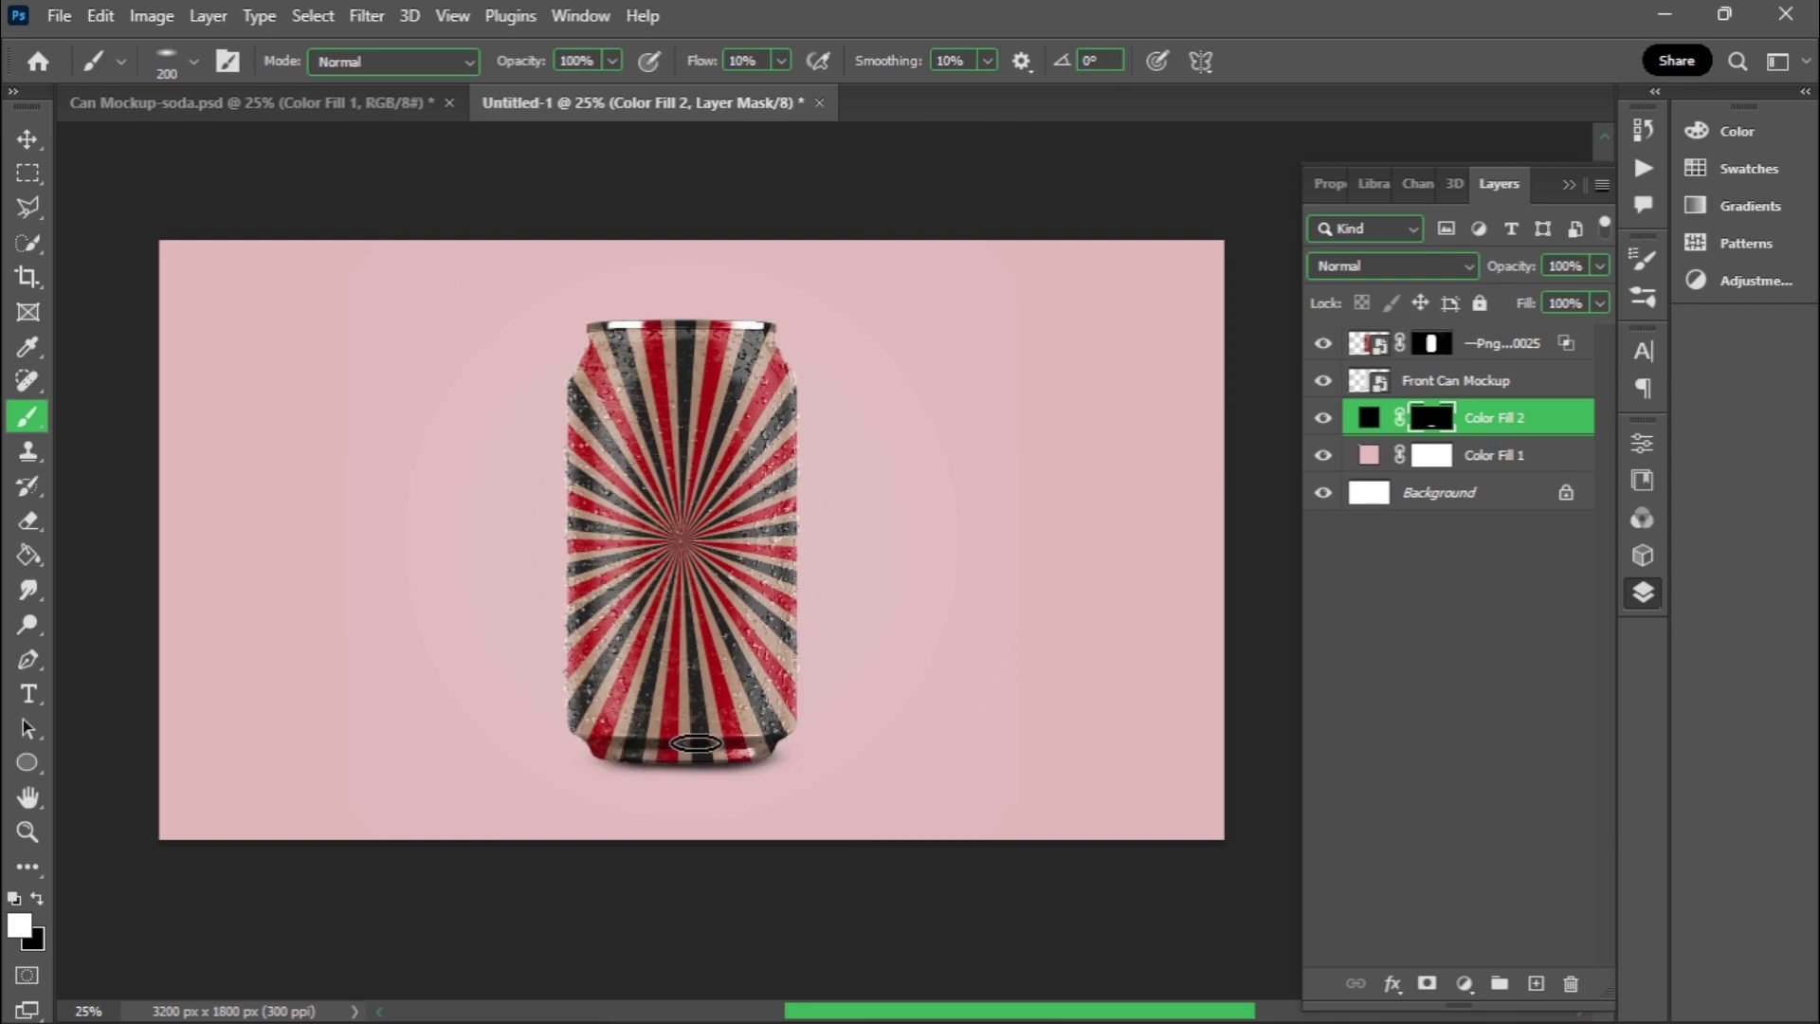
click(28, 139)
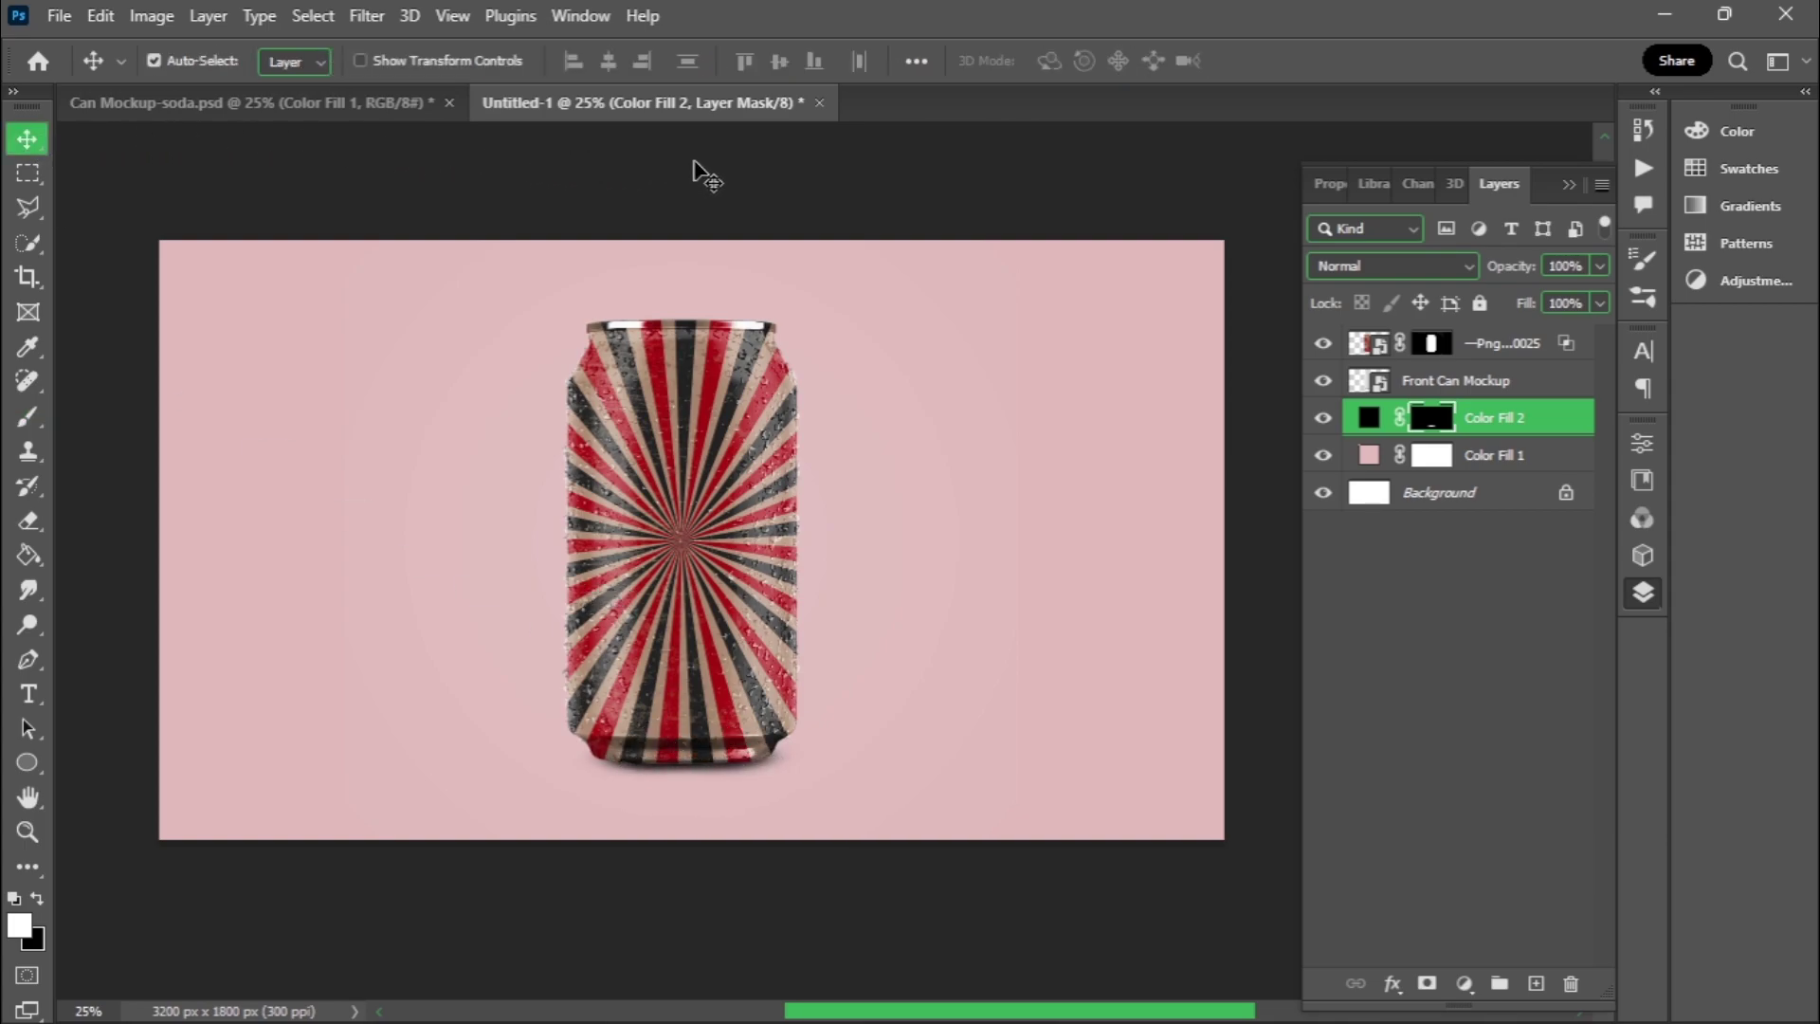
Step: Compare the can with and without the Color Fill 1 pink backdrop, leaving the fill hidden
click(1318, 456)
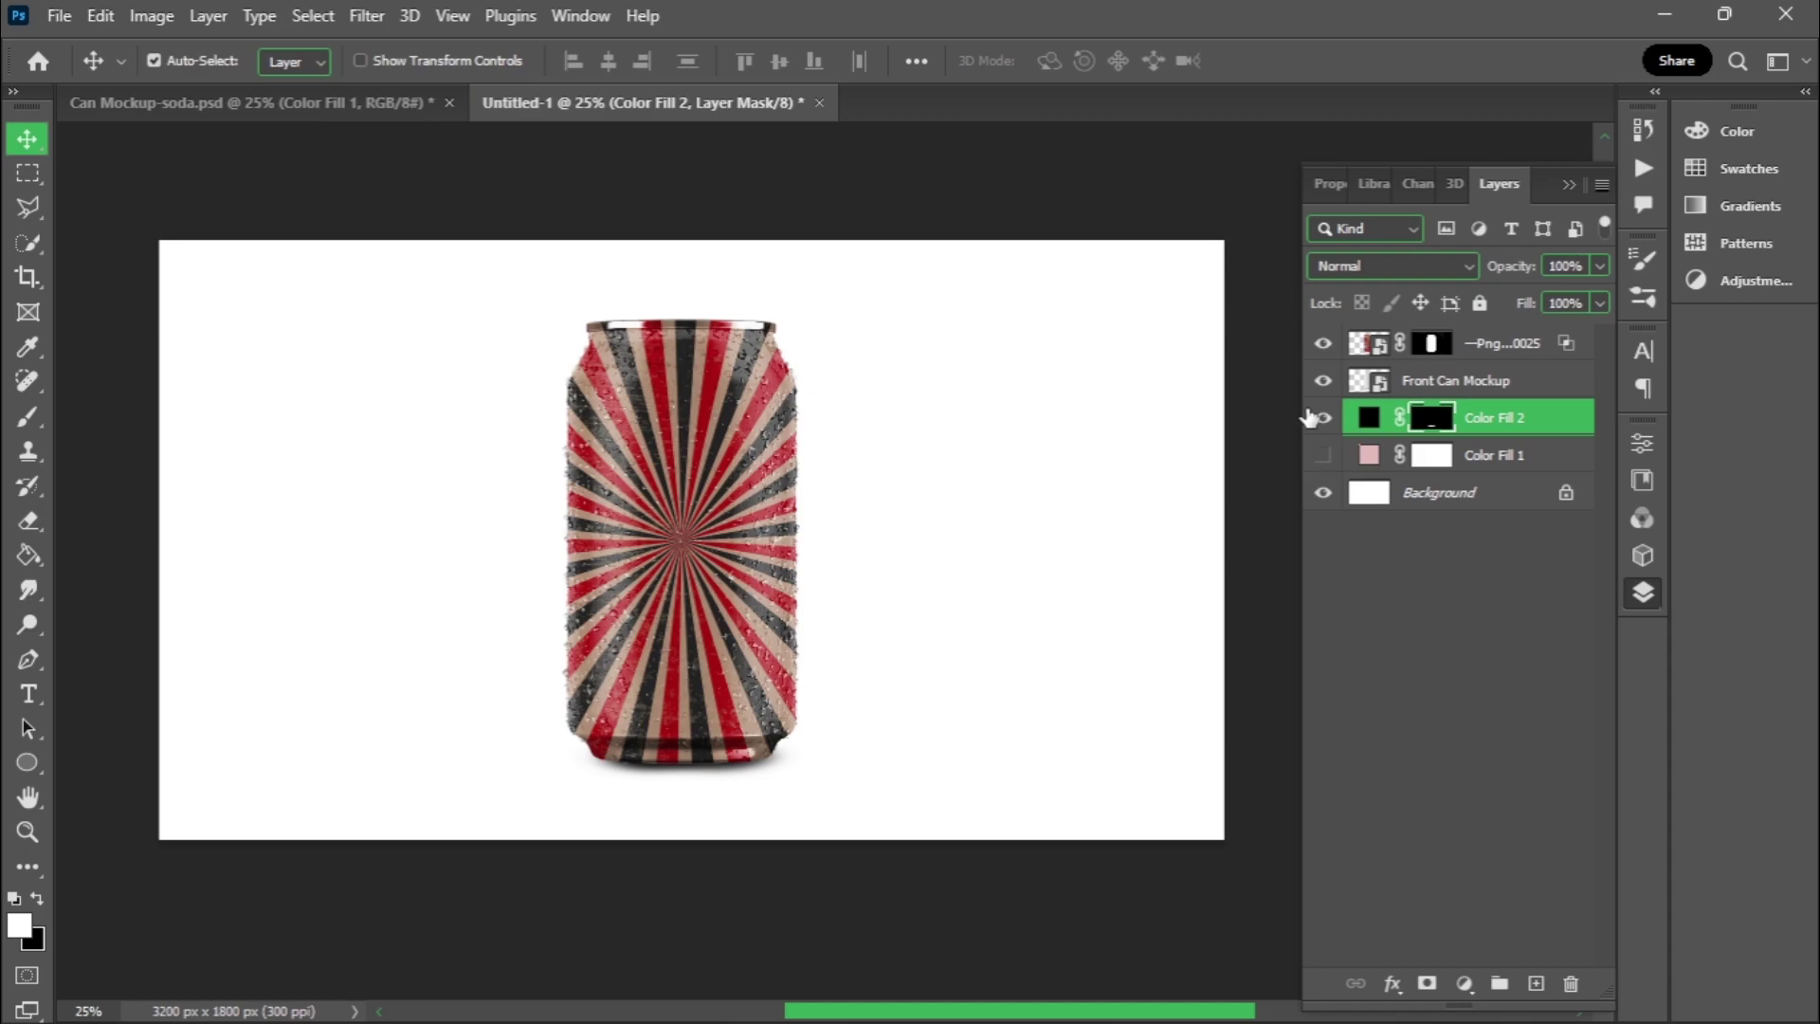
click(1324, 457)
click(1324, 457)
click(1324, 457)
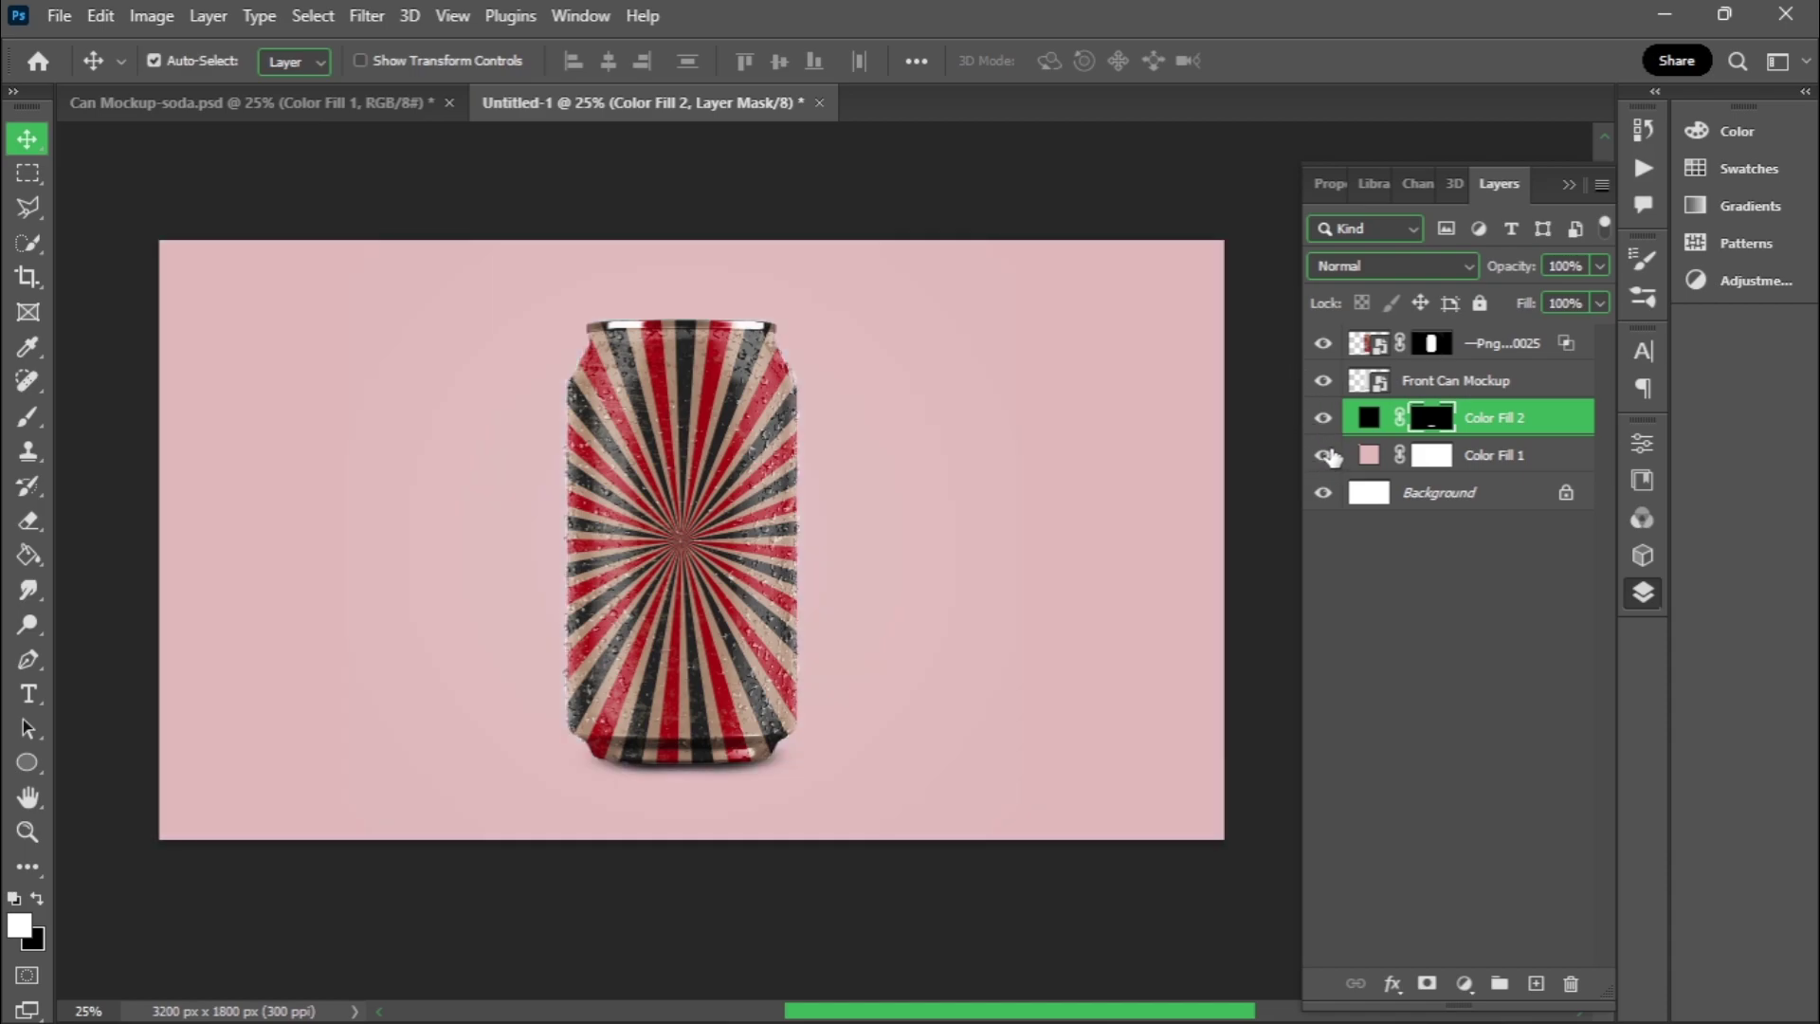
click(1324, 457)
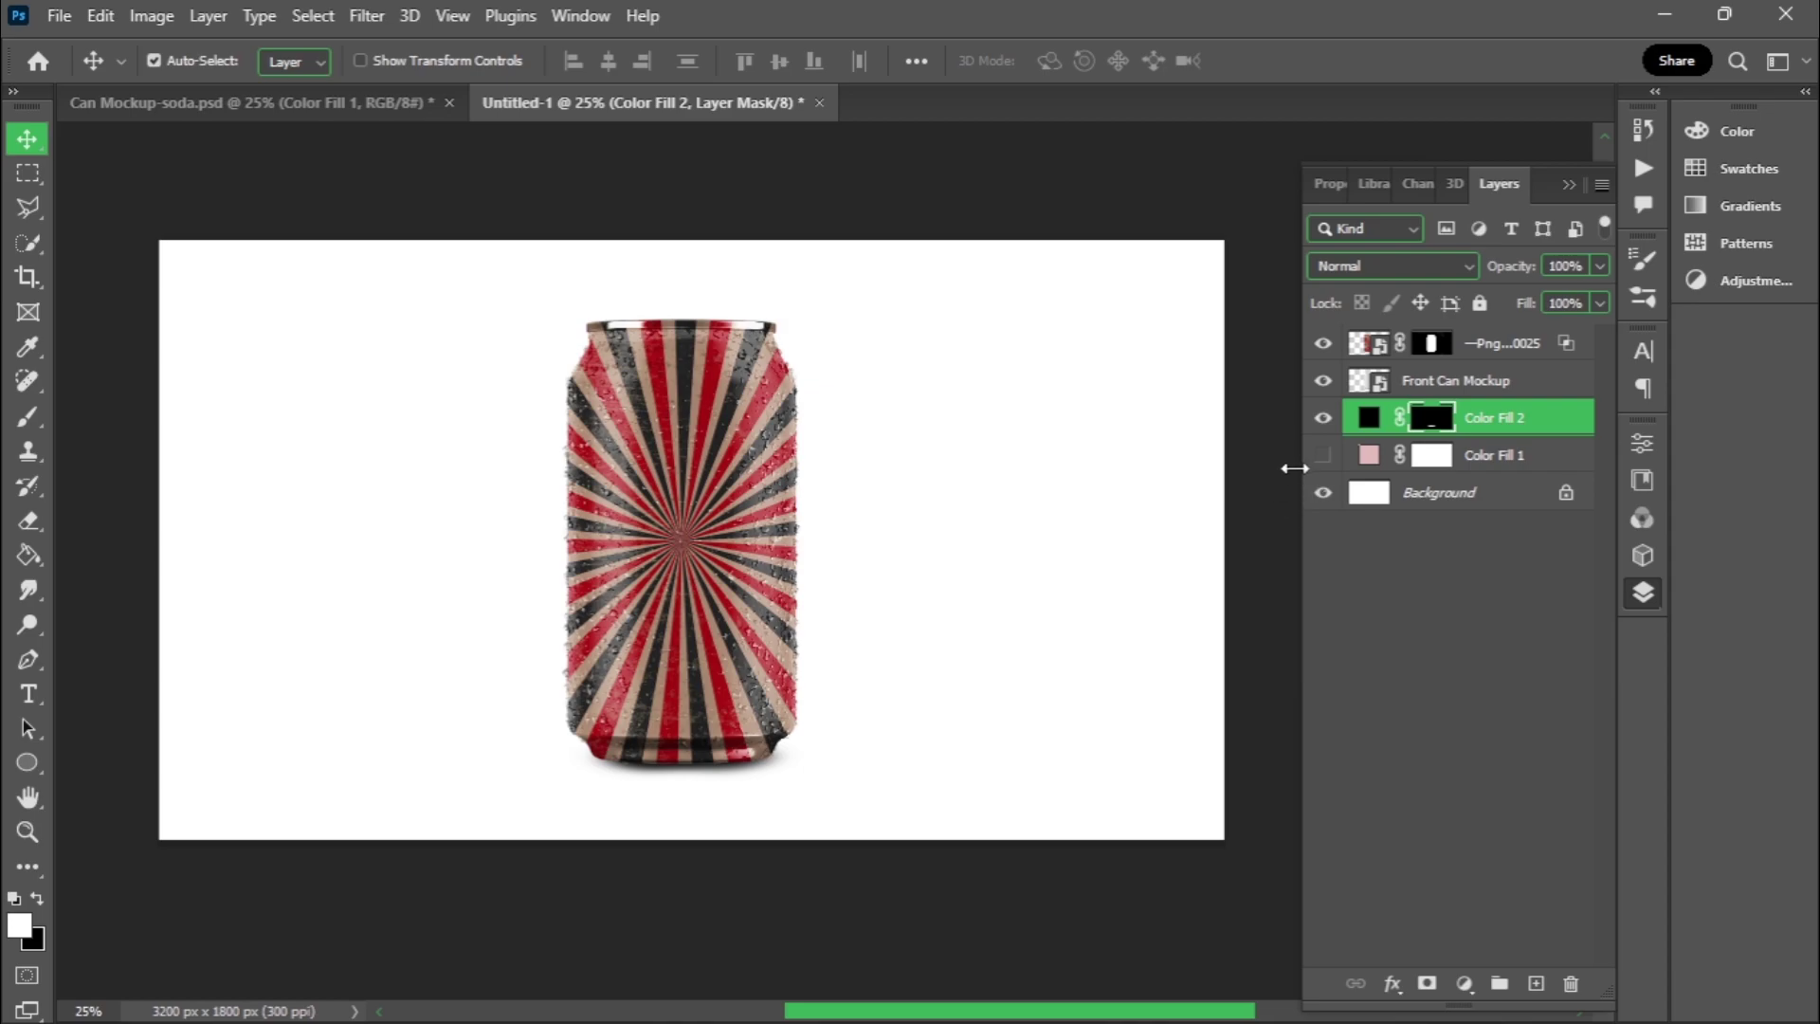